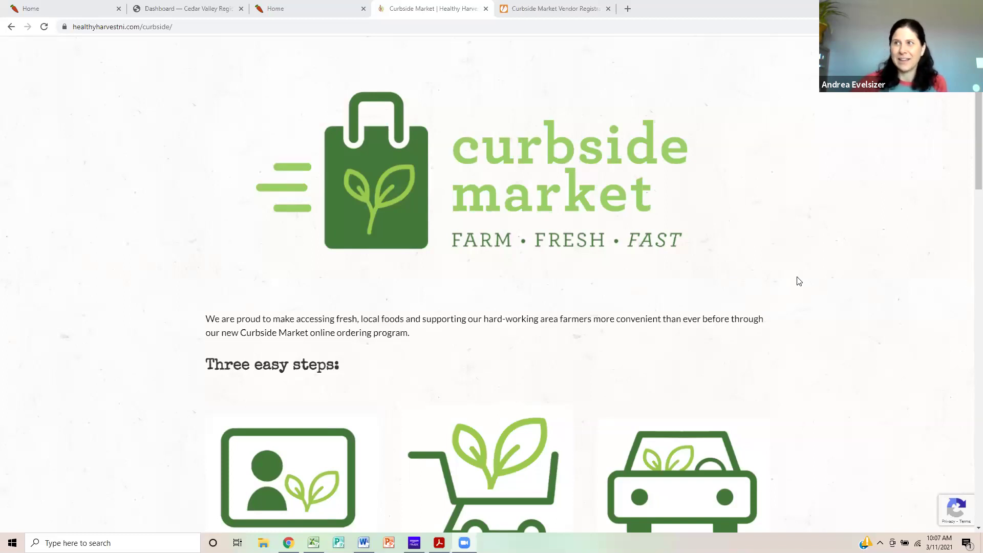
# Step: Look through the Curbside Market page's shopping instructions and market schedules, and open the sign-up page for interested vendors
pyautogui.scroll(-6, 774, 285)
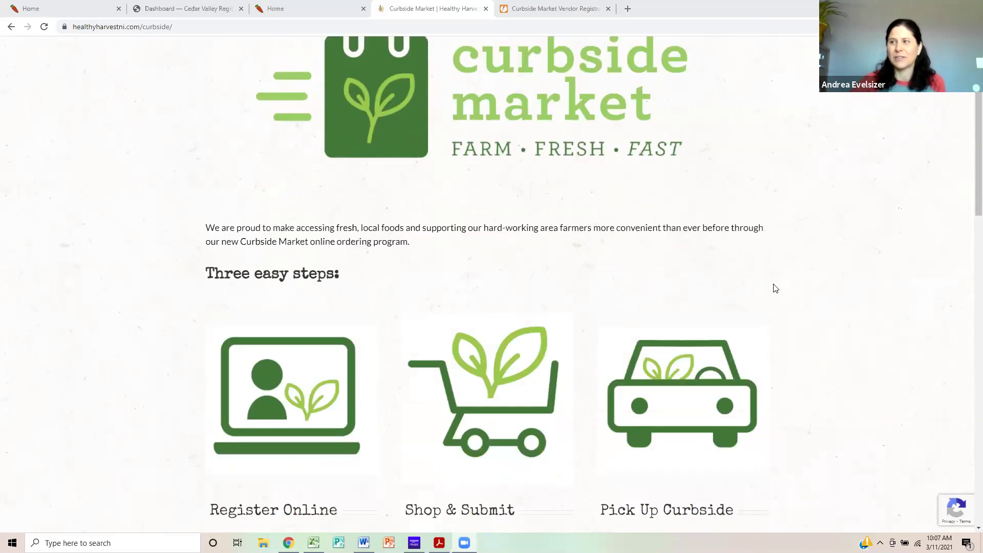
pyautogui.scroll(-3, 772, 286)
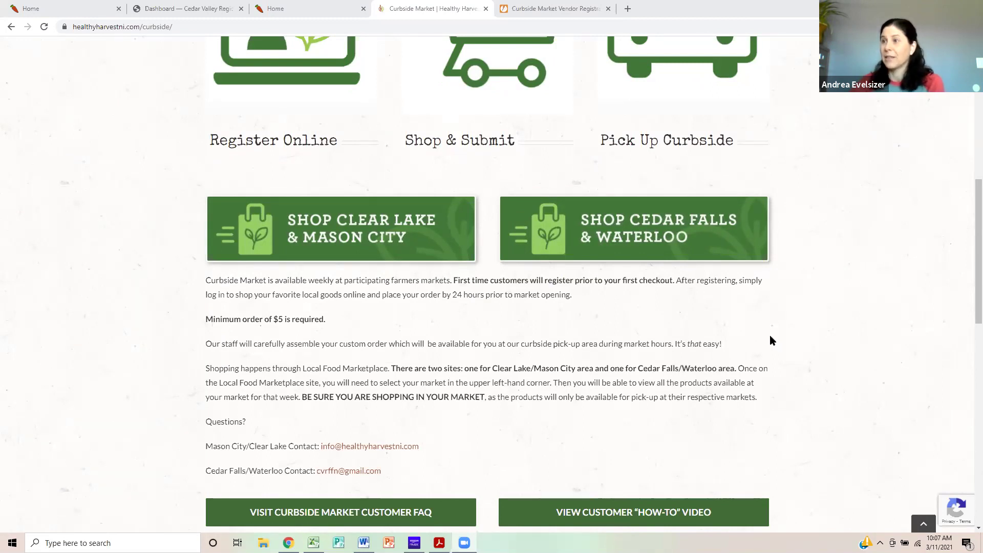
pyautogui.scroll(-3, 772, 341)
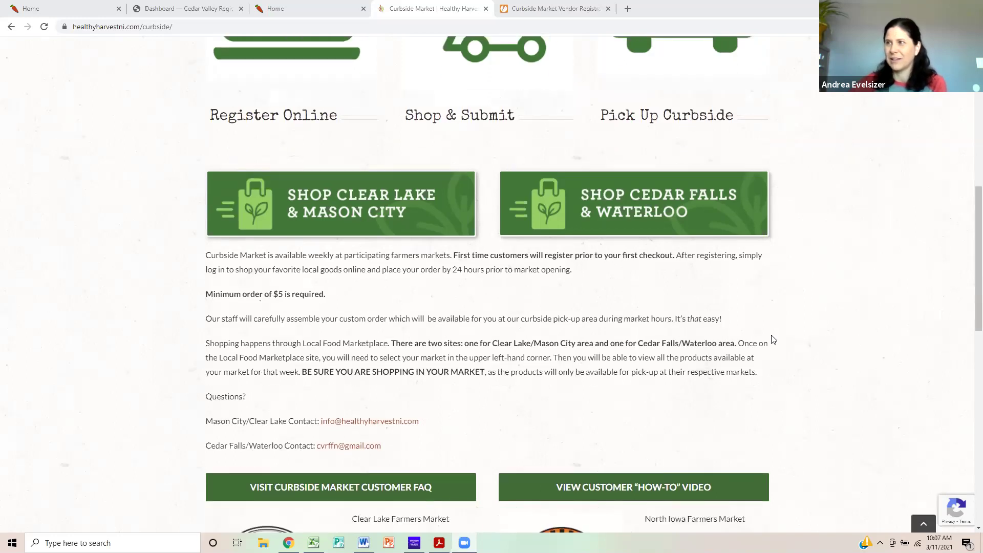
pyautogui.scroll(-1, 618, 273)
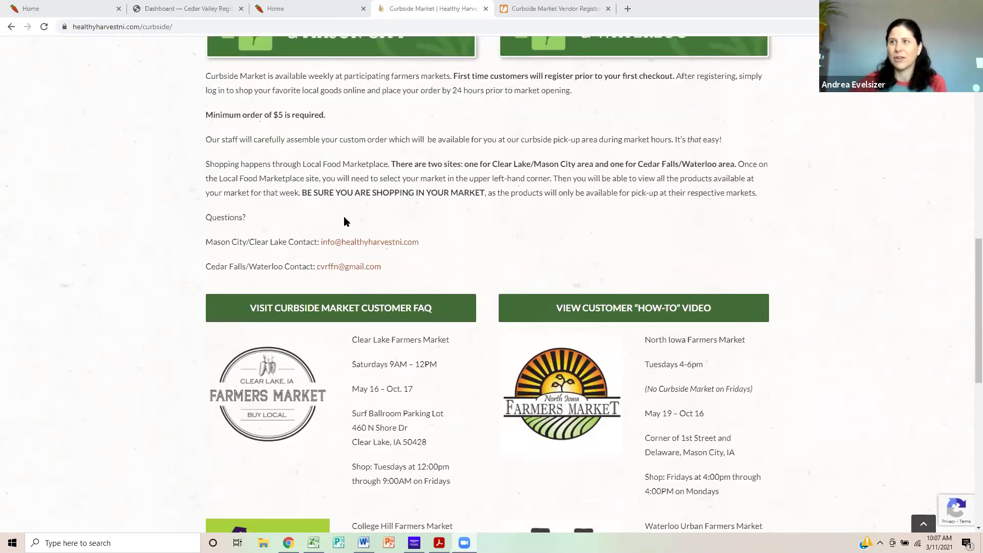
pyautogui.scroll(3, 765, 290)
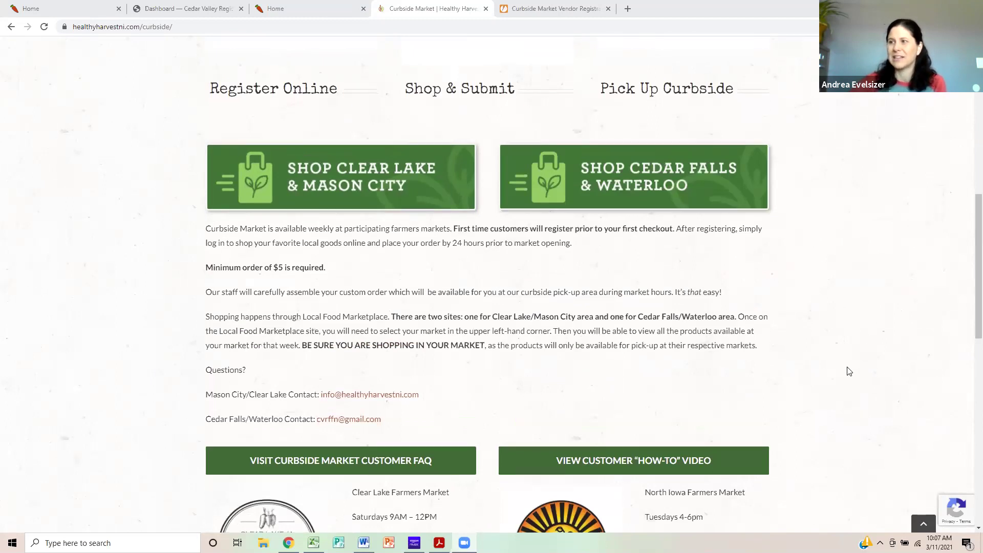
pyautogui.scroll(-12, 847, 370)
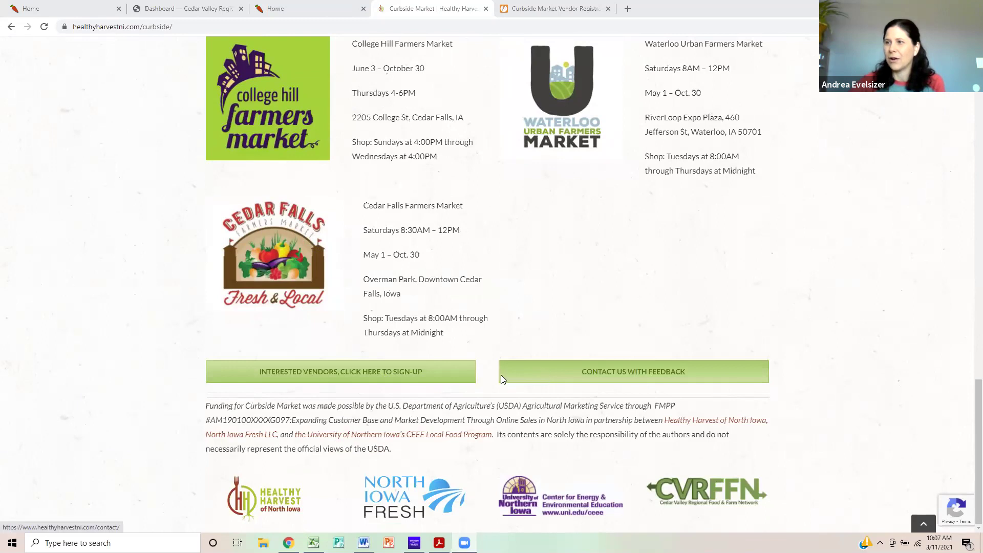
pyautogui.click(433, 379)
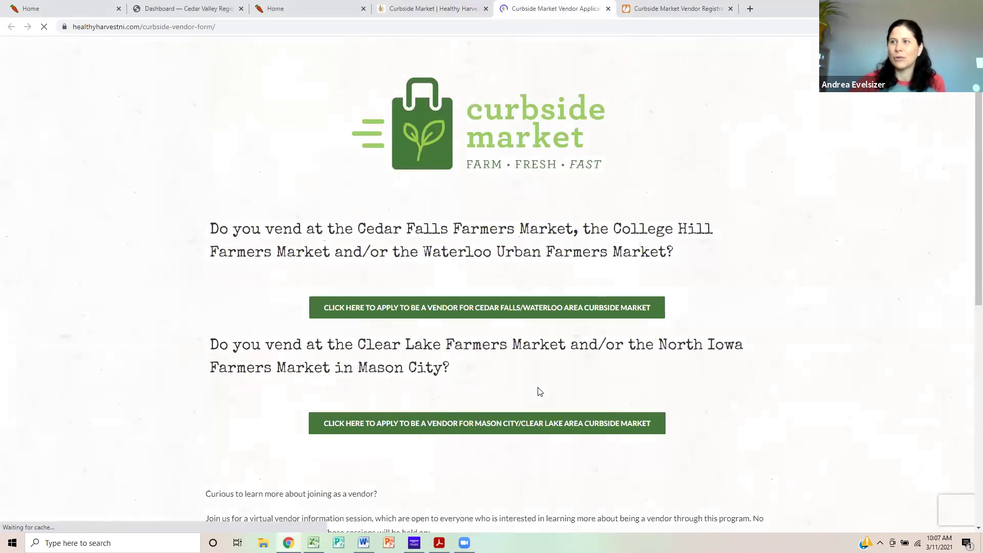
# Step: Open the Local Food Marketplace vendor manual from the vendor resources and look over the Producer Guide topics
pyautogui.scroll(-5, 805, 401)
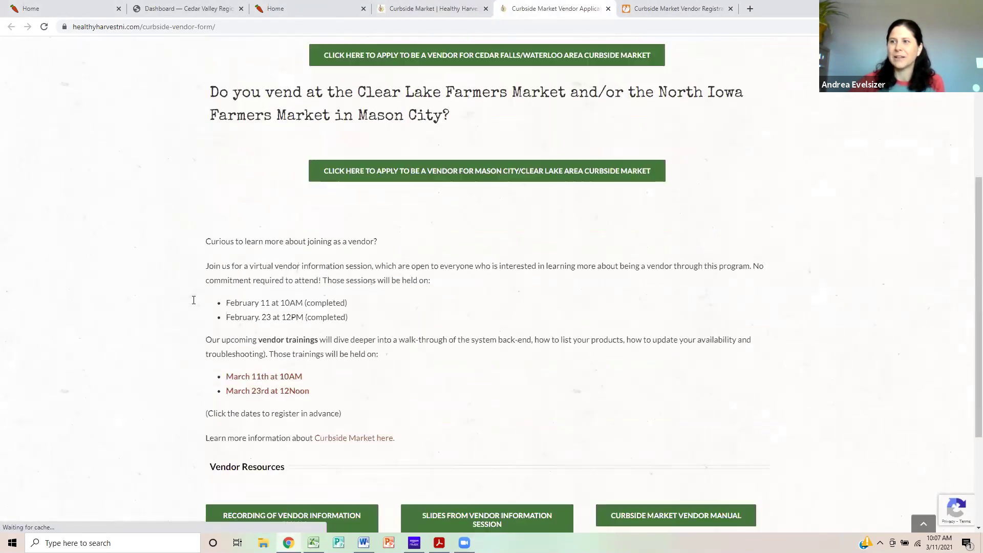
pyautogui.scroll(-3, 402, 320)
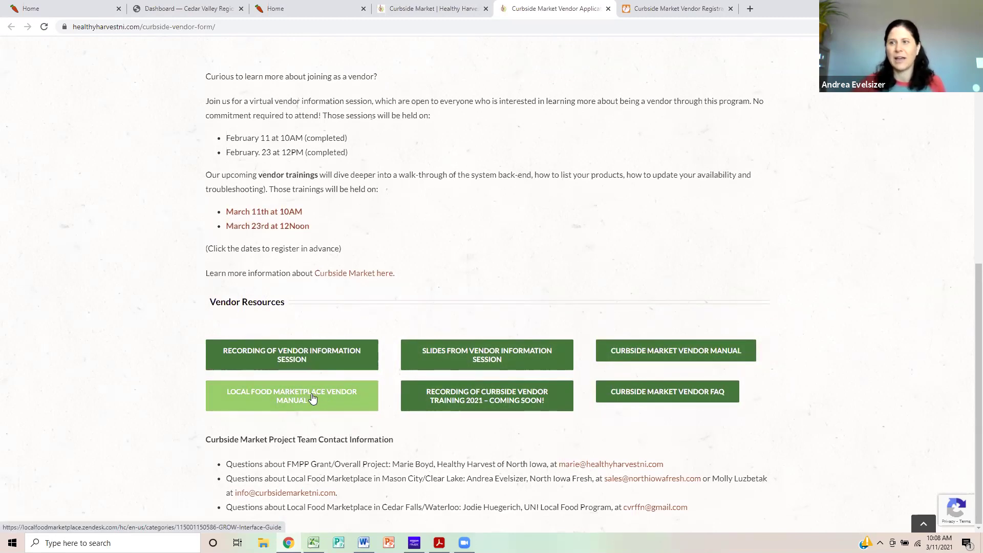
pyautogui.click(283, 400)
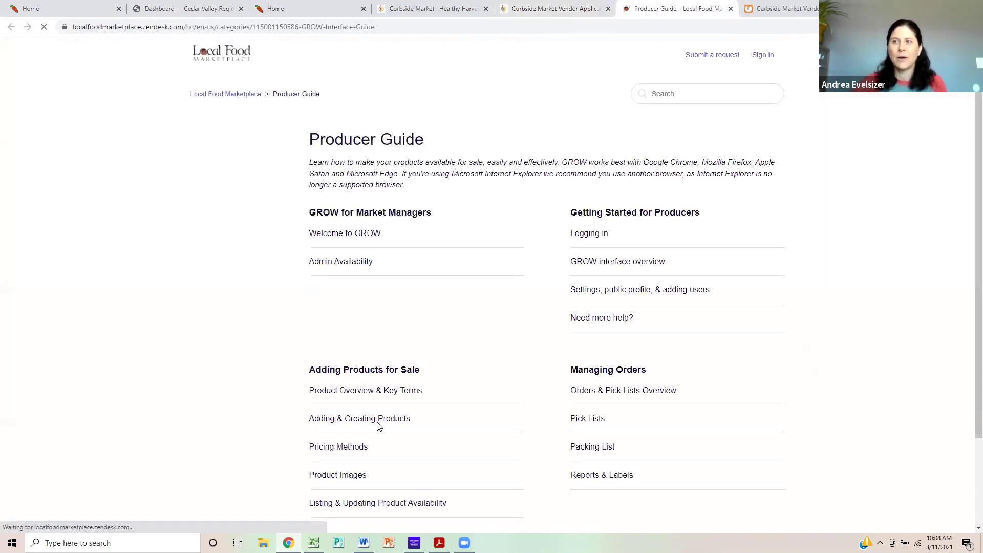
pyautogui.scroll(-1, 761, 322)
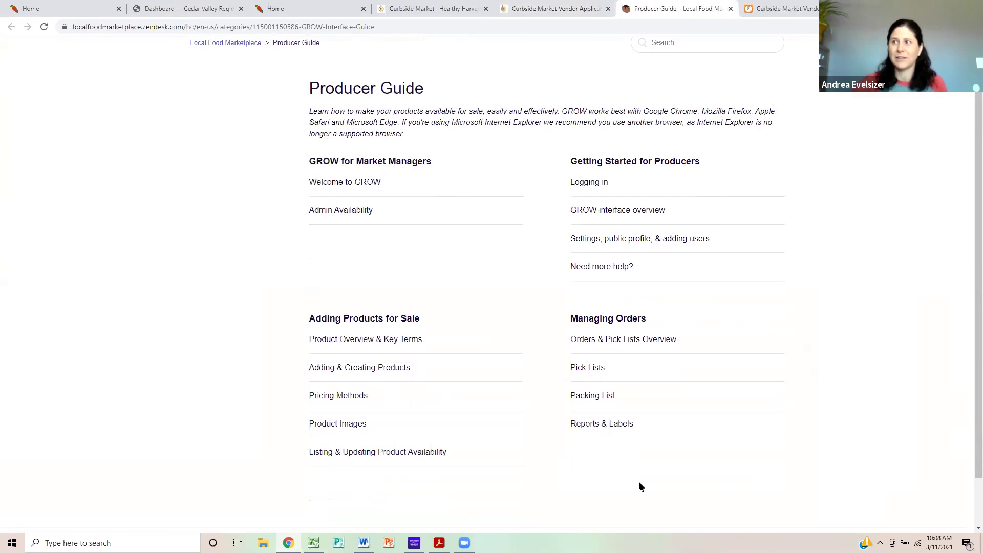
pyautogui.scroll(-1, 637, 453)
pyautogui.scroll(2, 639, 455)
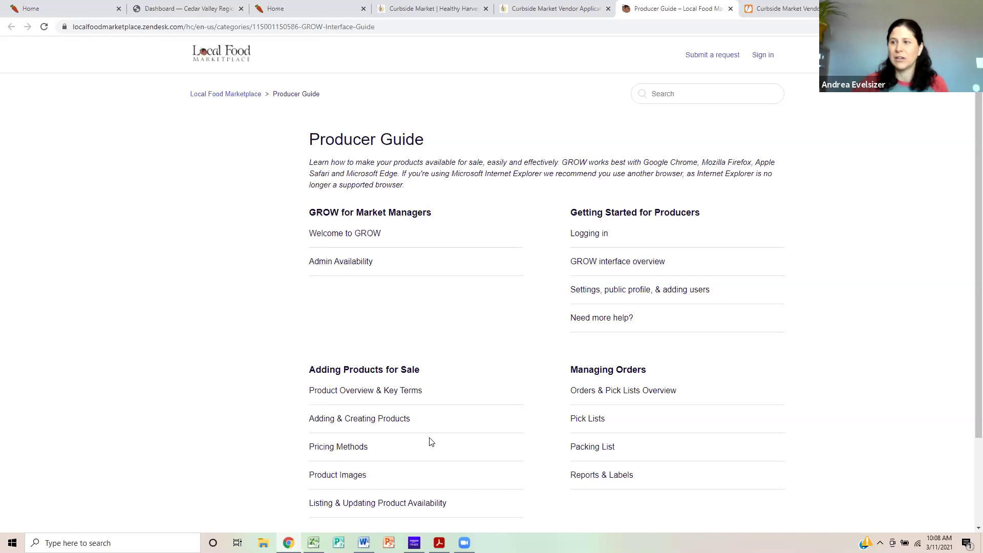
pyautogui.scroll(-2, 434, 436)
pyautogui.scroll(2, 463, 430)
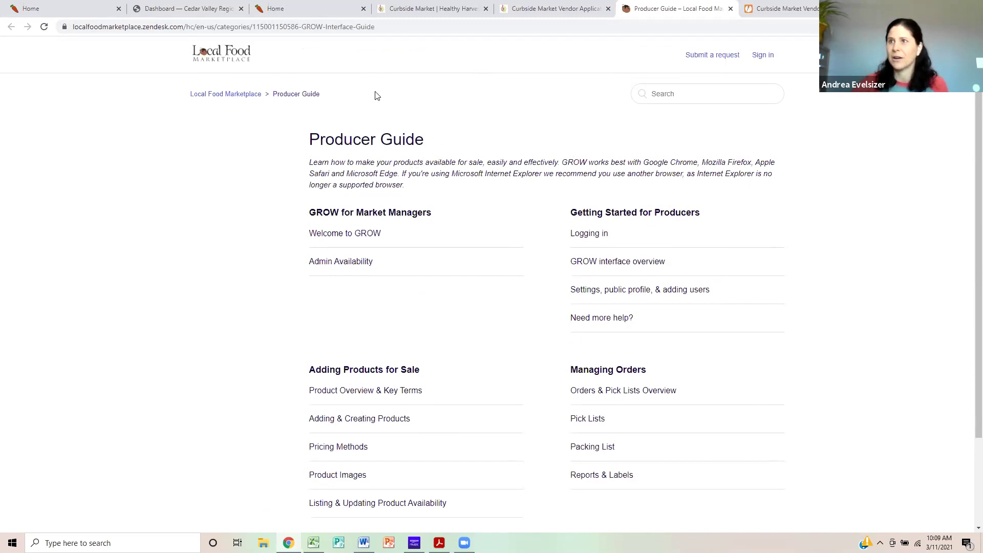
# Step: Switch to the Cedar Valley Curbside Market store and view the sub-period choices for its product list
pyautogui.click(329, 6)
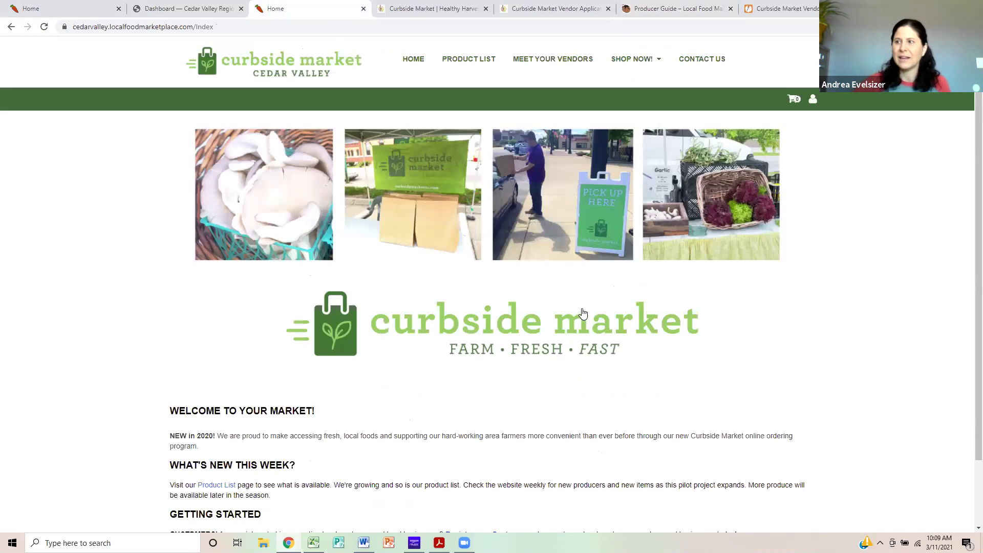
pyautogui.scroll(-2, 885, 304)
pyautogui.scroll(2, 885, 304)
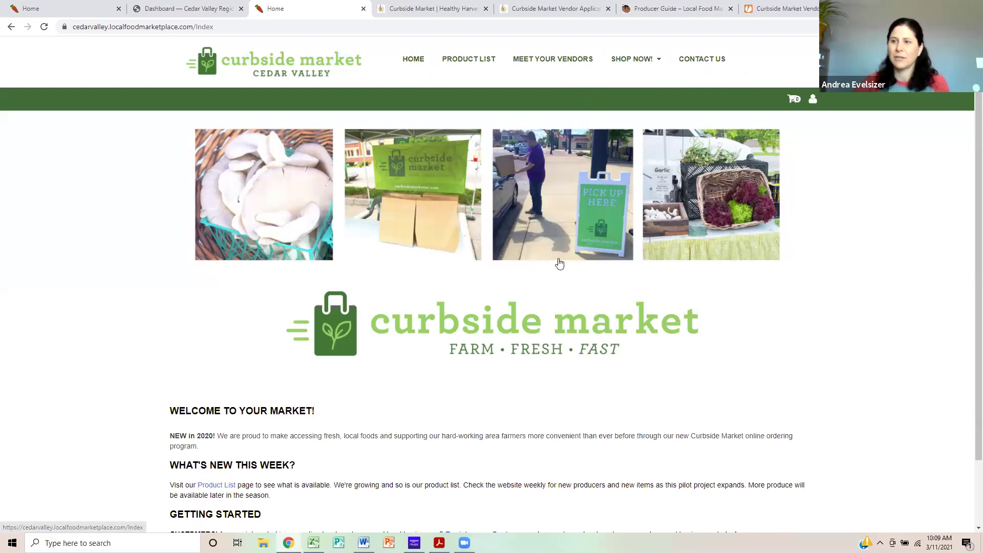
pyautogui.click(478, 66)
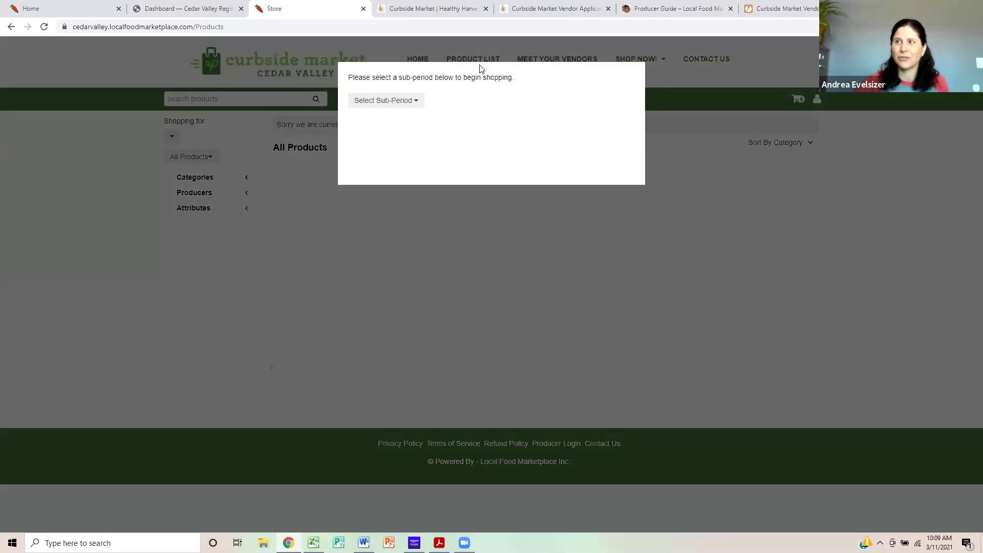
pyautogui.click(404, 101)
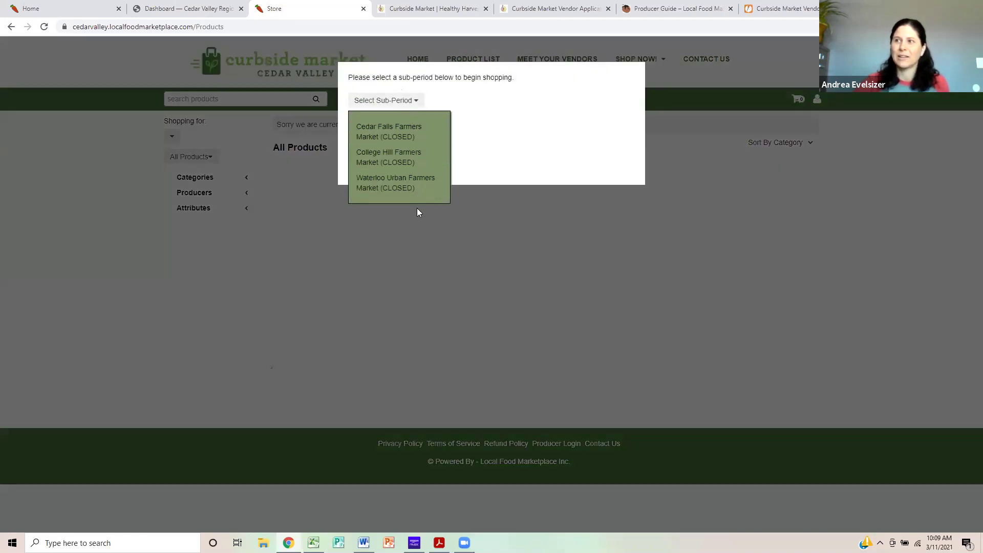
pyautogui.click(711, 169)
# Step: Browse the producers on the Cedar Valley market's vendor page and open the Reiff's Farmstand profile
pyautogui.click(562, 60)
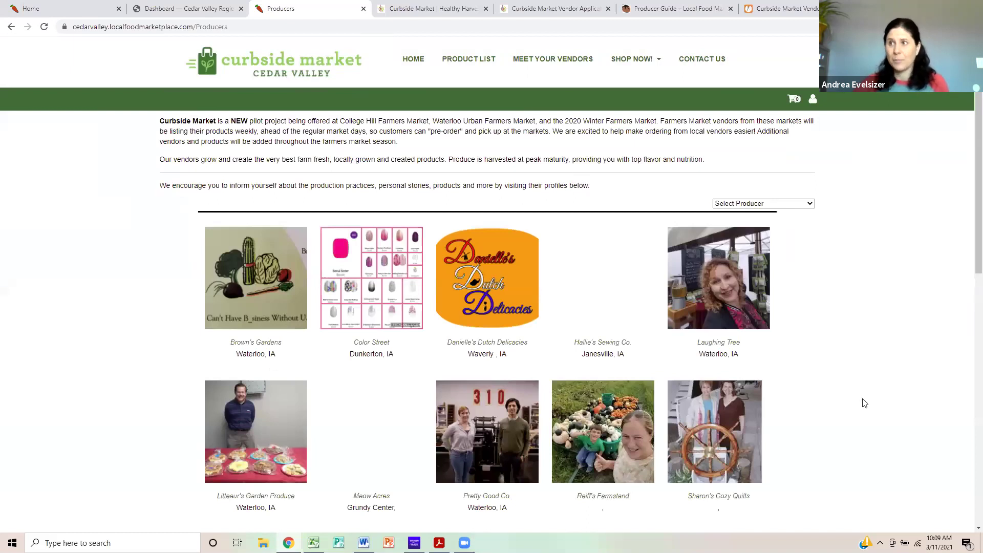
pyautogui.scroll(-3, 864, 403)
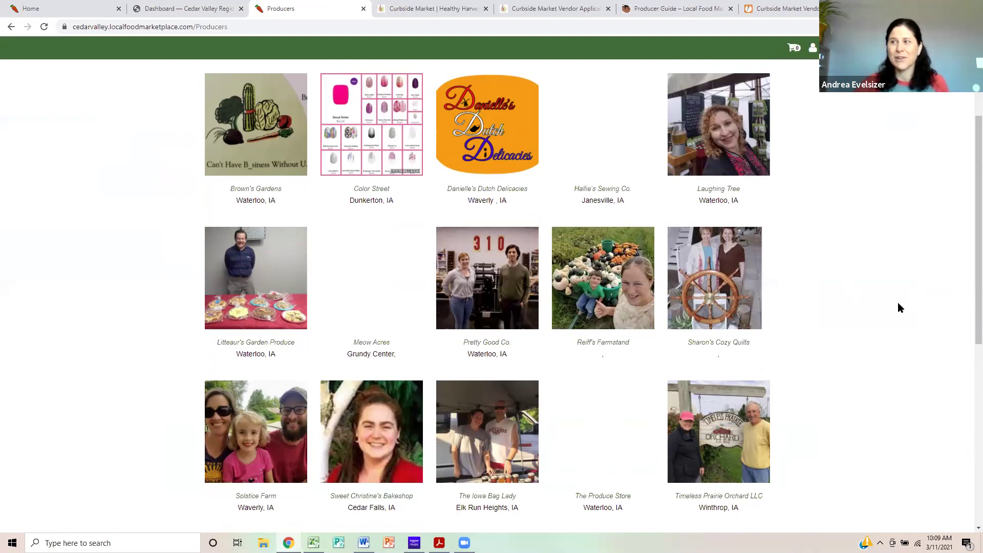
pyautogui.scroll(-3, 899, 302)
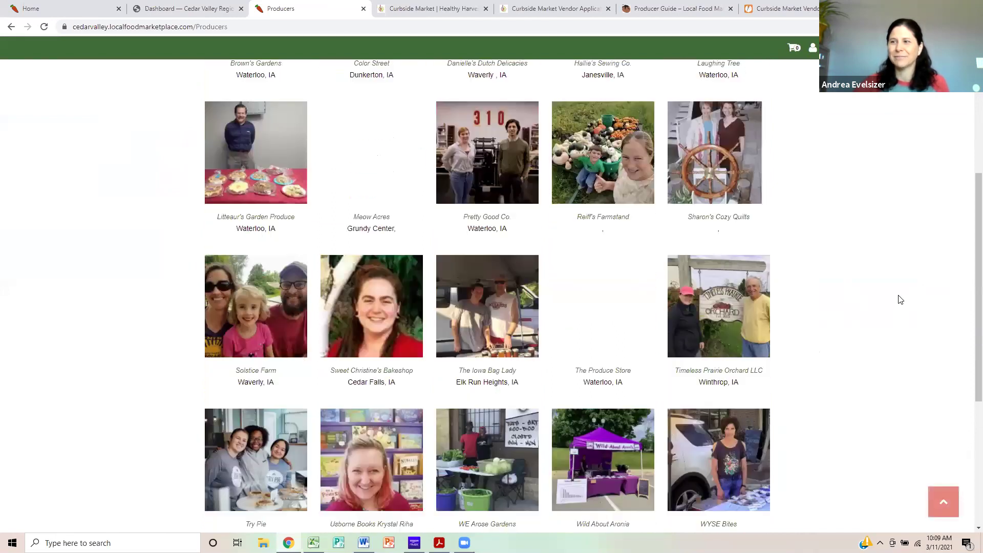
pyautogui.scroll(-3, 900, 297)
pyautogui.scroll(2, 901, 297)
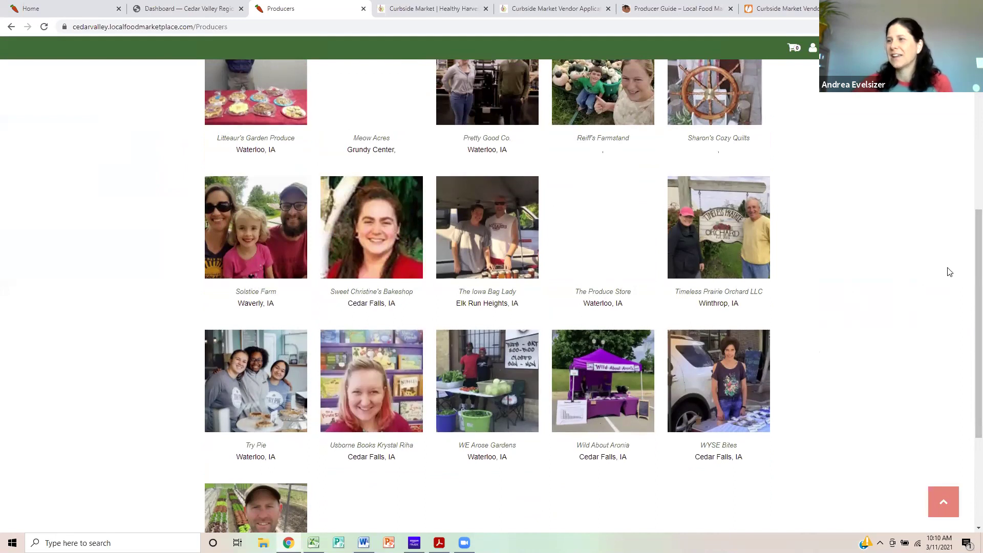
pyautogui.scroll(2, 946, 274)
pyautogui.scroll(2, 868, 321)
pyautogui.scroll(3, 862, 317)
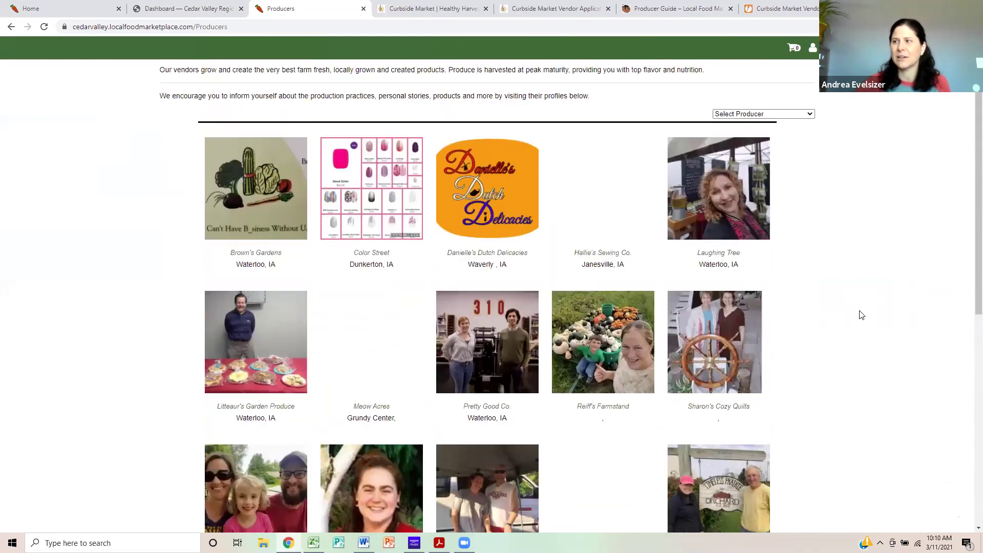
pyautogui.scroll(-1, 862, 316)
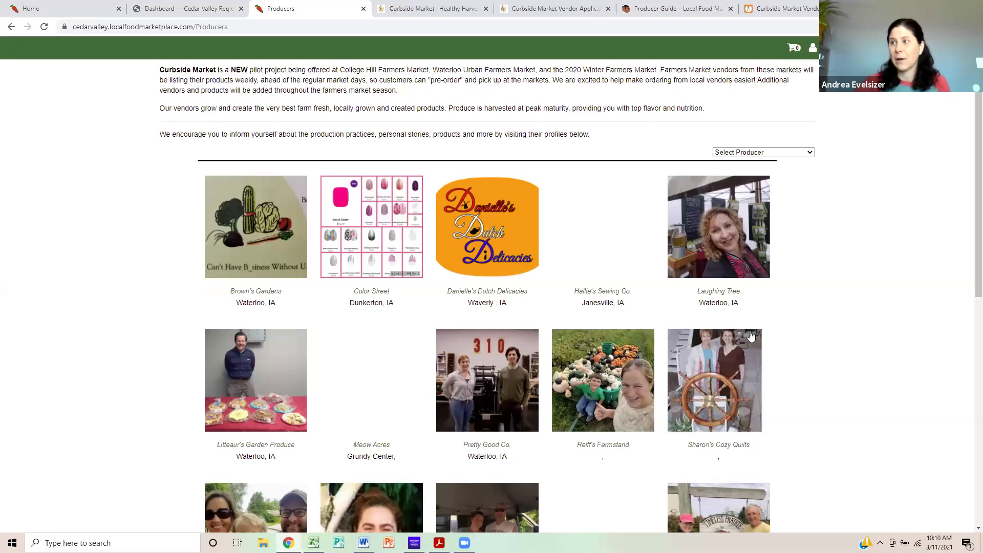
pyautogui.scroll(-3, 727, 351)
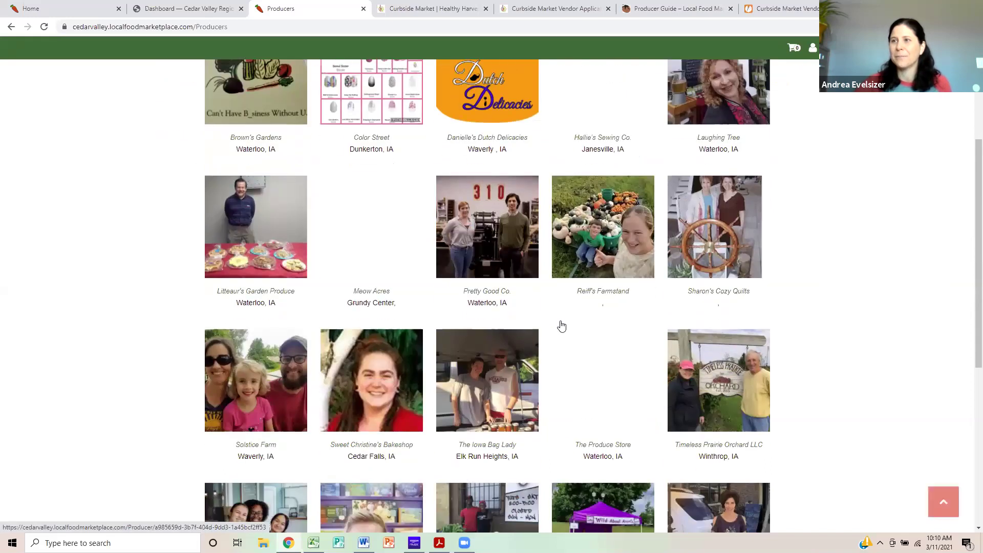
pyautogui.scroll(-2, 510, 339)
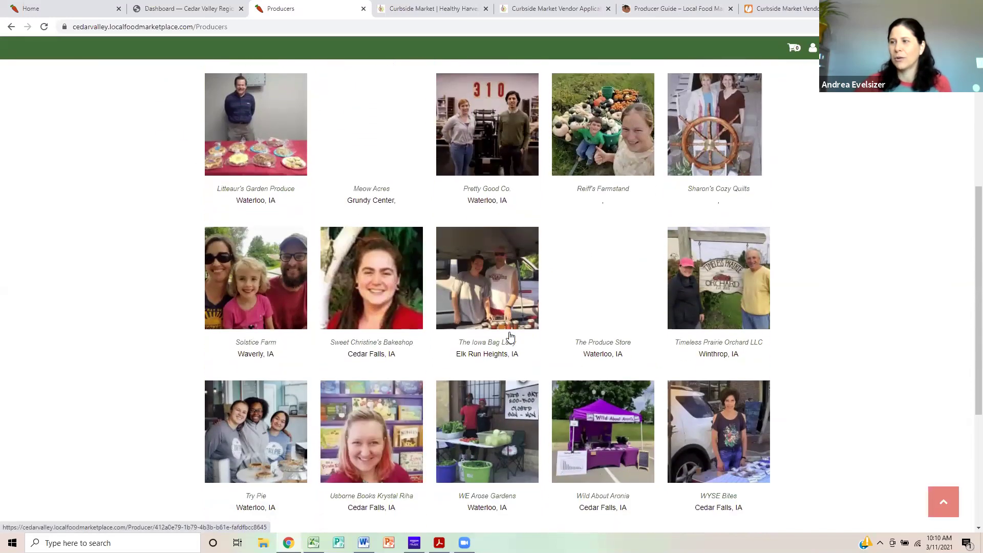
pyautogui.scroll(5, 790, 327)
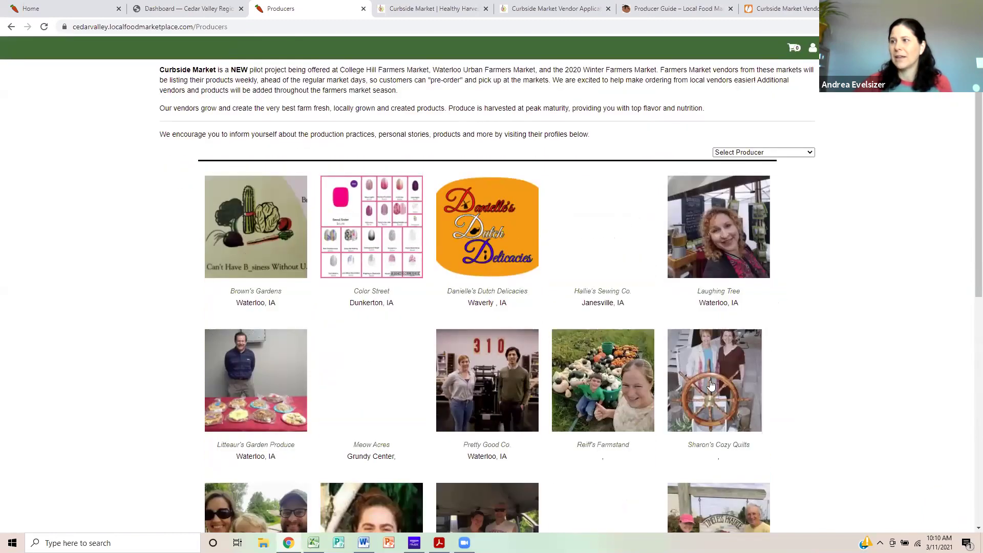
pyautogui.click(600, 398)
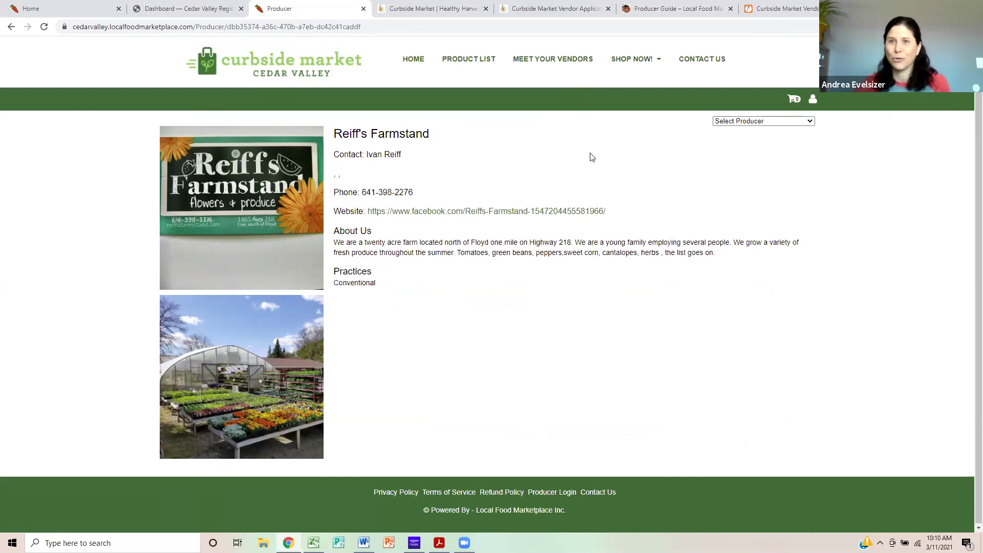
# Step: Go to the producer login area, include inactive producers in the list, and open the test producer's dashboard
pyautogui.moveTo(639, 60)
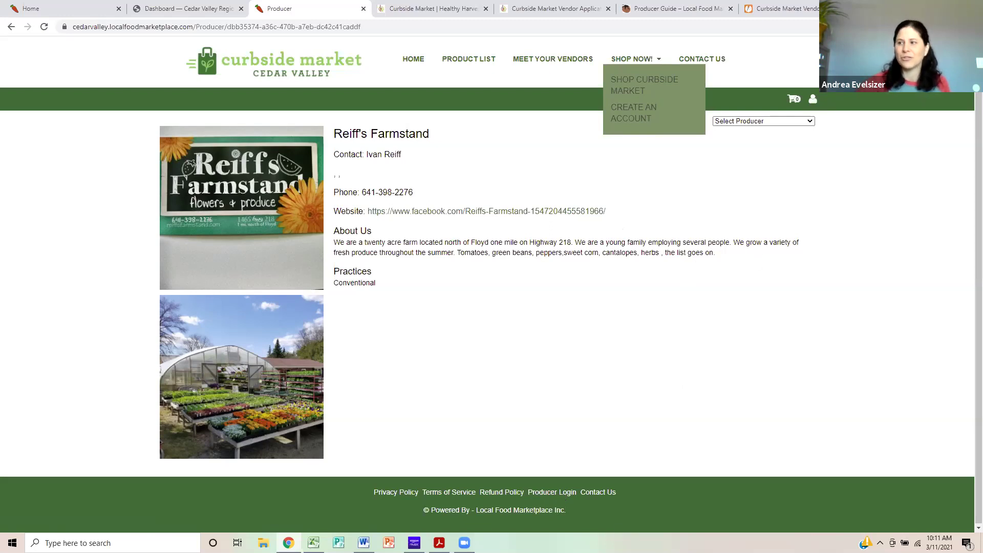
pyautogui.click(558, 491)
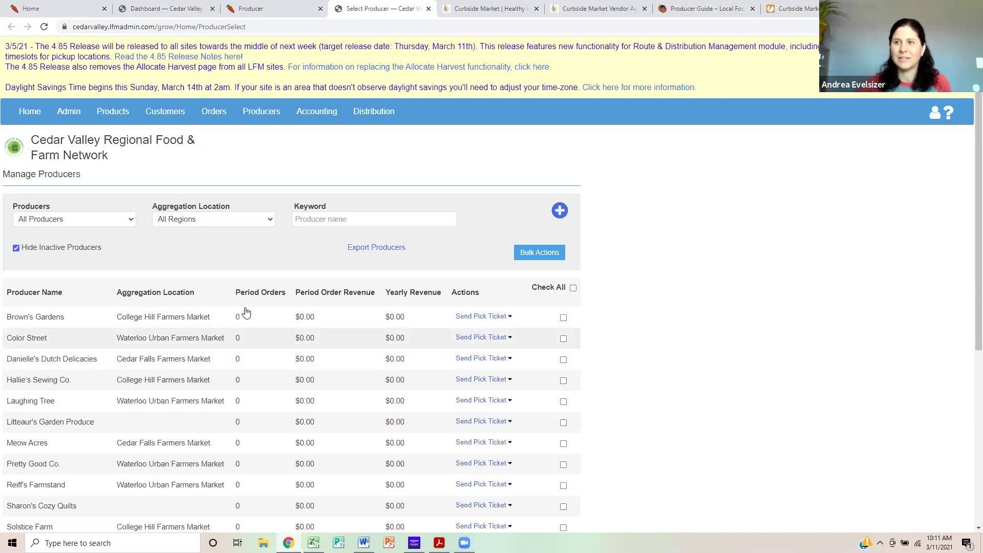
pyautogui.click(16, 248)
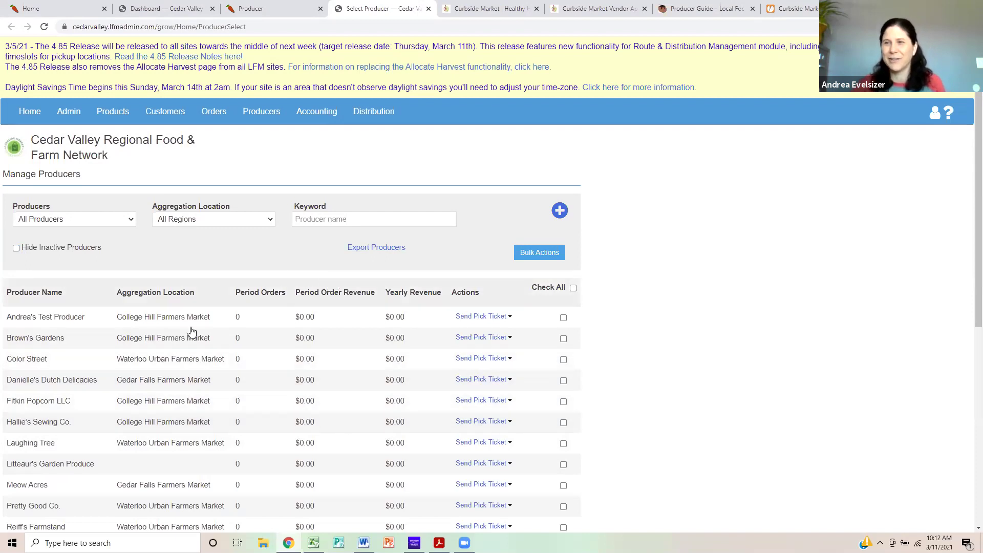
pyautogui.click(62, 319)
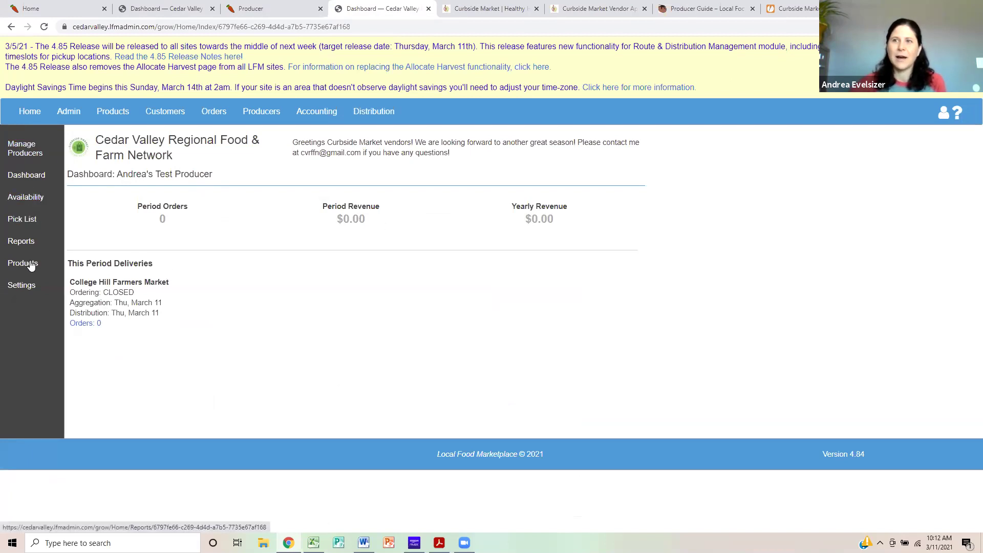
pyautogui.click(28, 175)
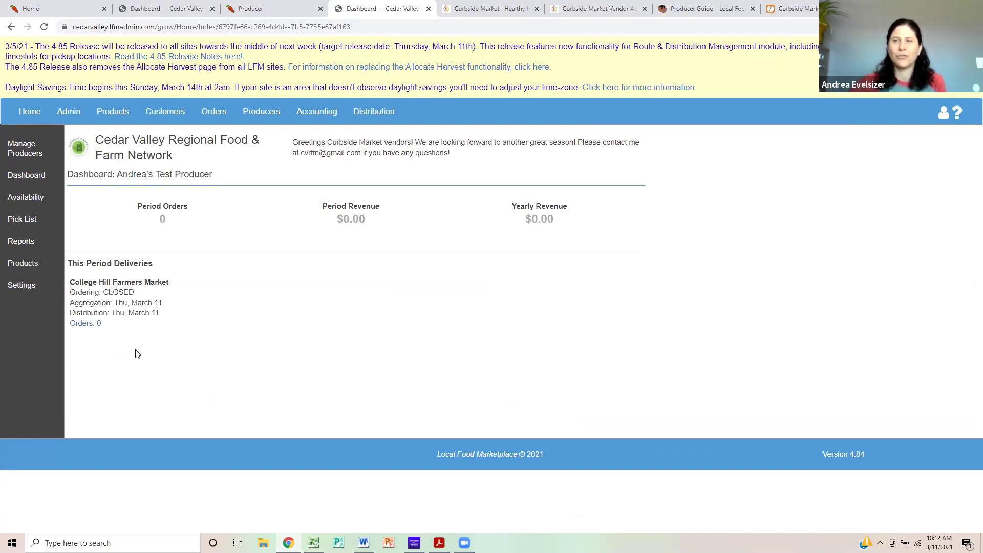
# Step: Open the test producer's settings and view the contact, farm info and logistics sections
pyautogui.click(27, 288)
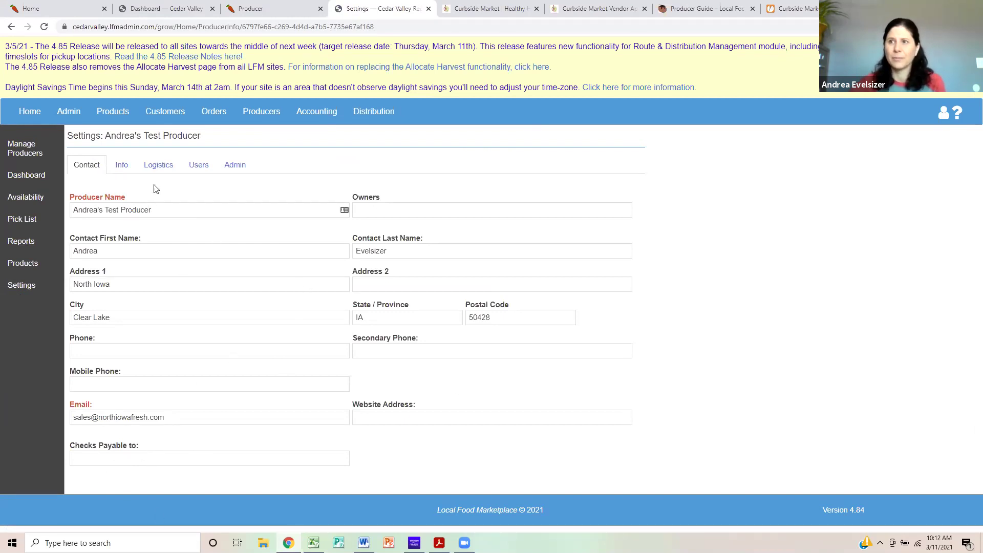
pyautogui.click(127, 169)
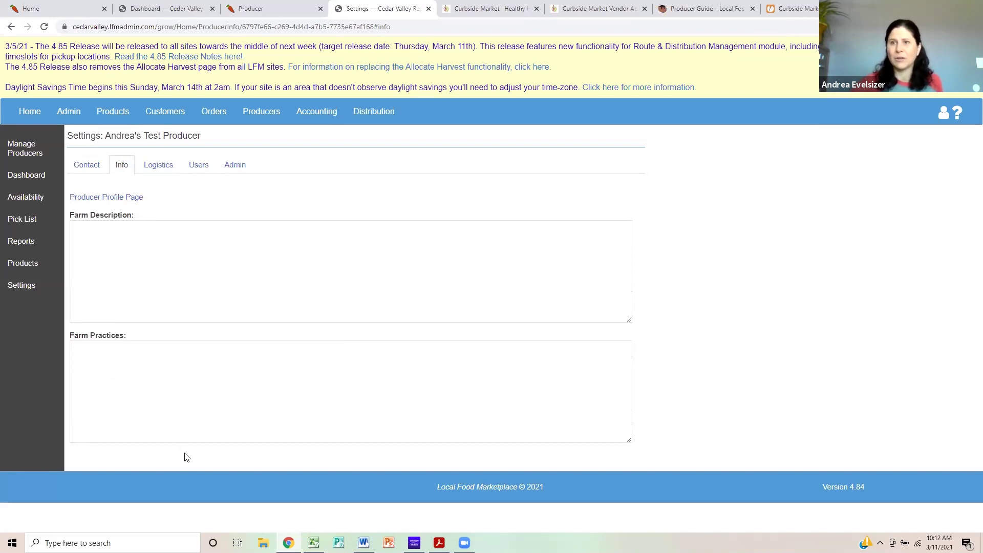
pyautogui.click(156, 169)
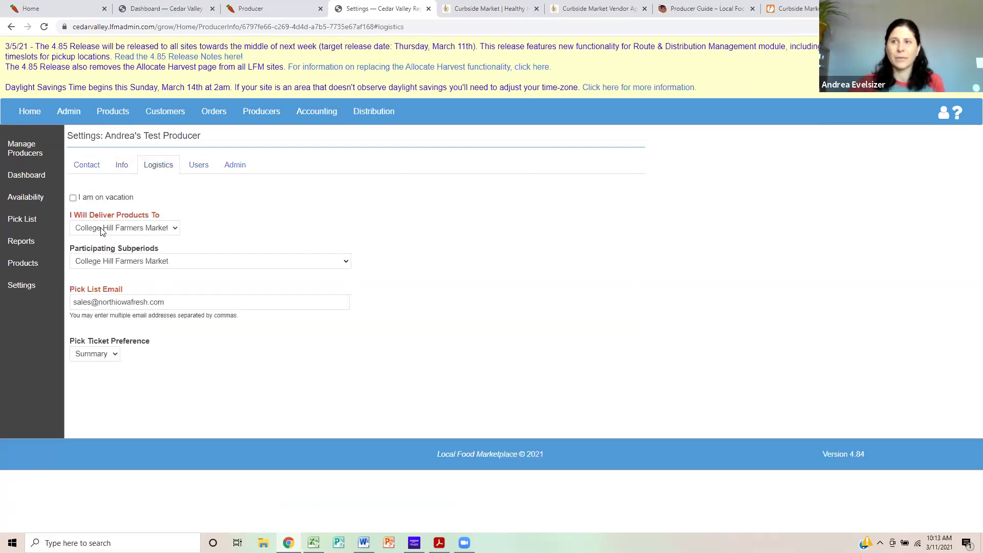
# Step: View the delivery location choices and add Cedar Falls Farmers Market to the test producer's participating subperiods
pyautogui.click(157, 234)
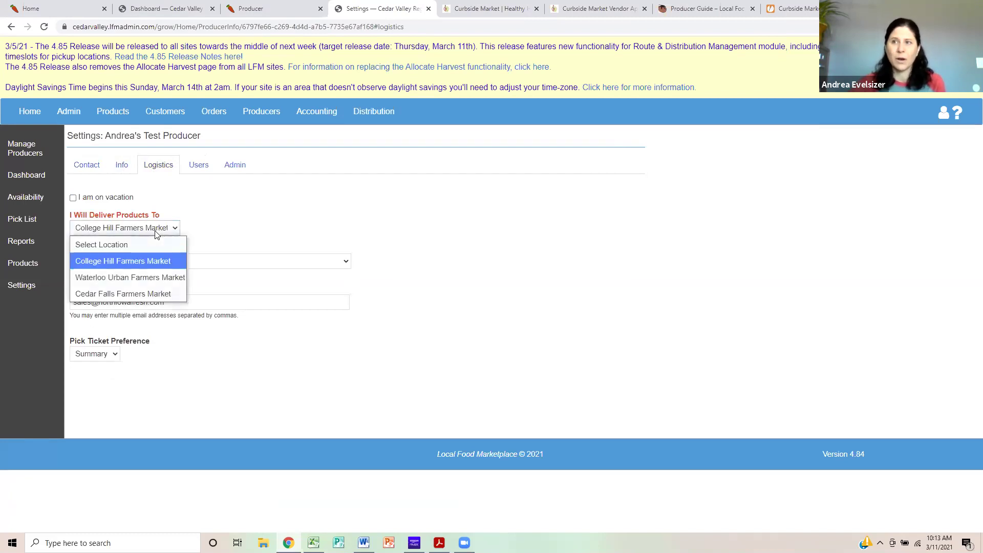
pyautogui.click(266, 218)
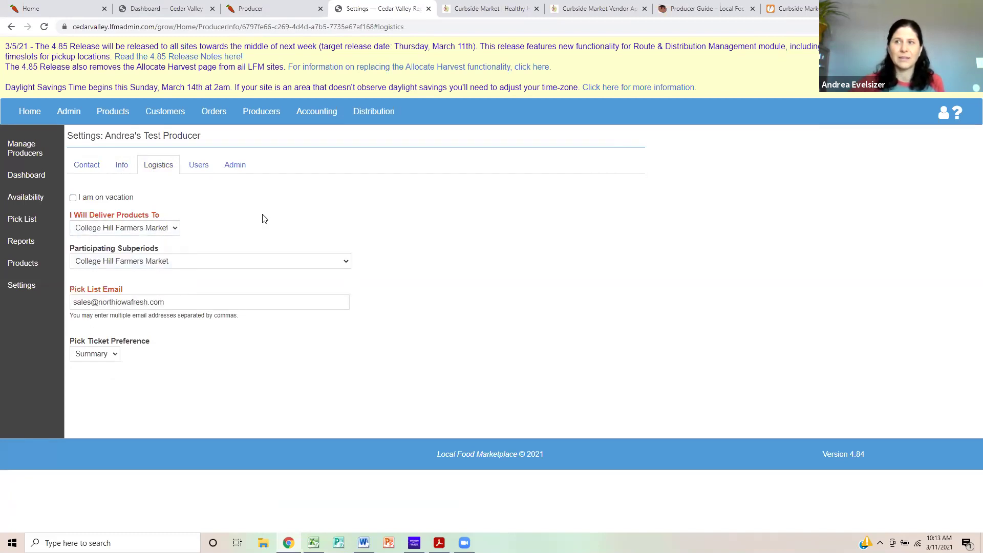
pyautogui.click(231, 263)
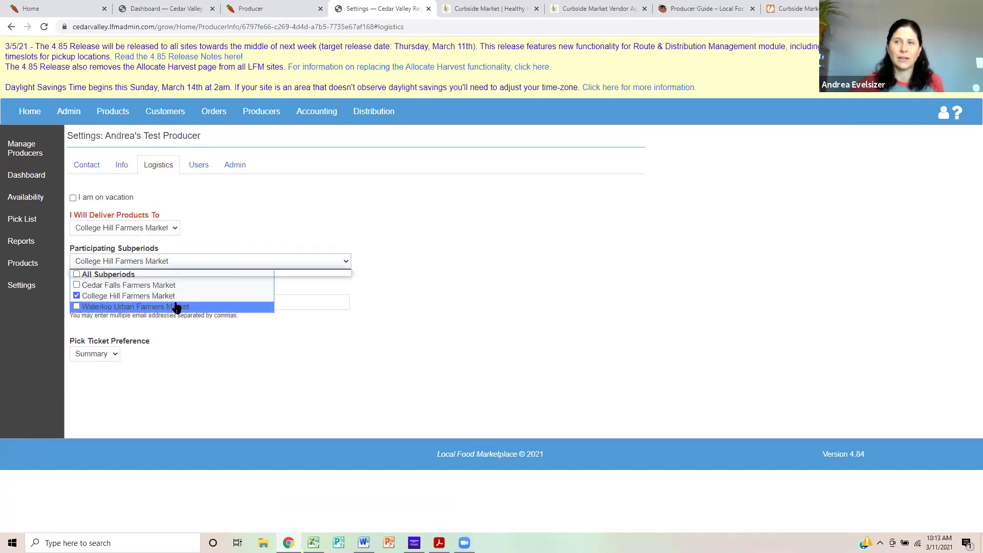
pyautogui.click(156, 285)
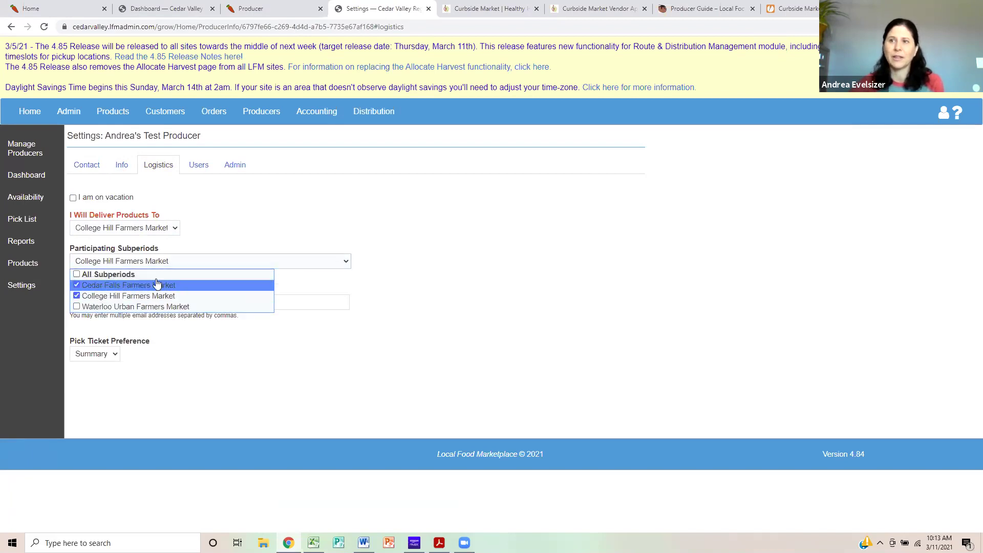
pyautogui.click(450, 354)
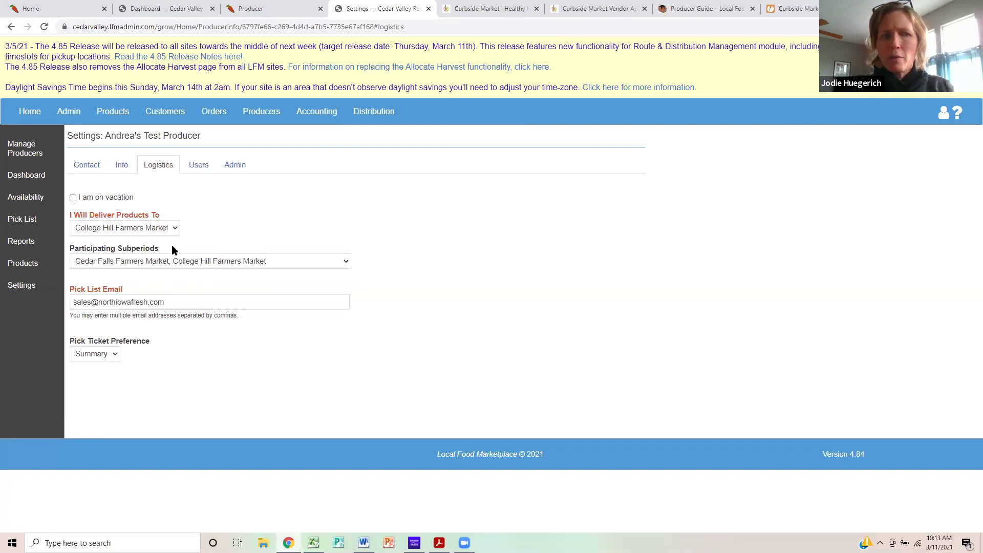
# Step: Review the delivery location and participating subperiod choices once more without changing them
pyautogui.click(146, 227)
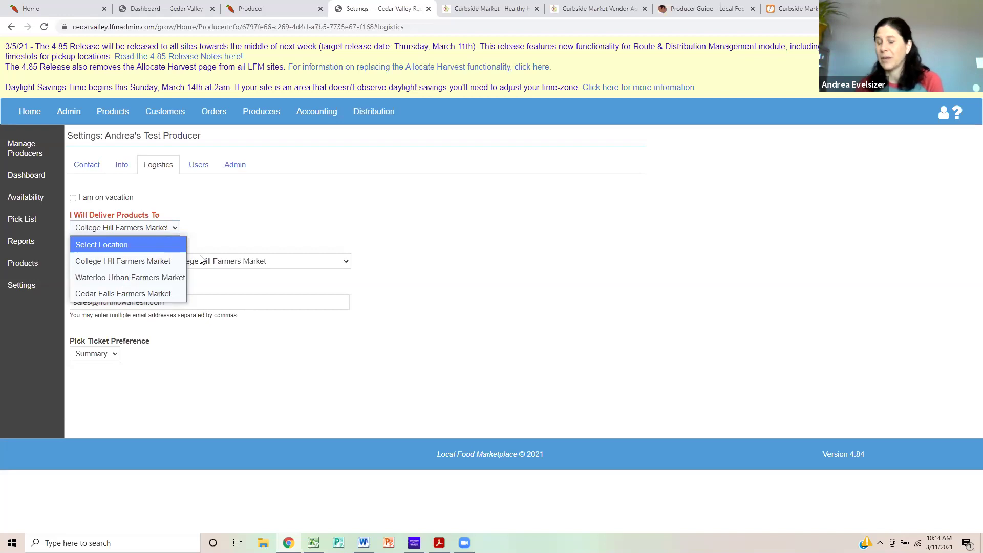
pyautogui.click(254, 262)
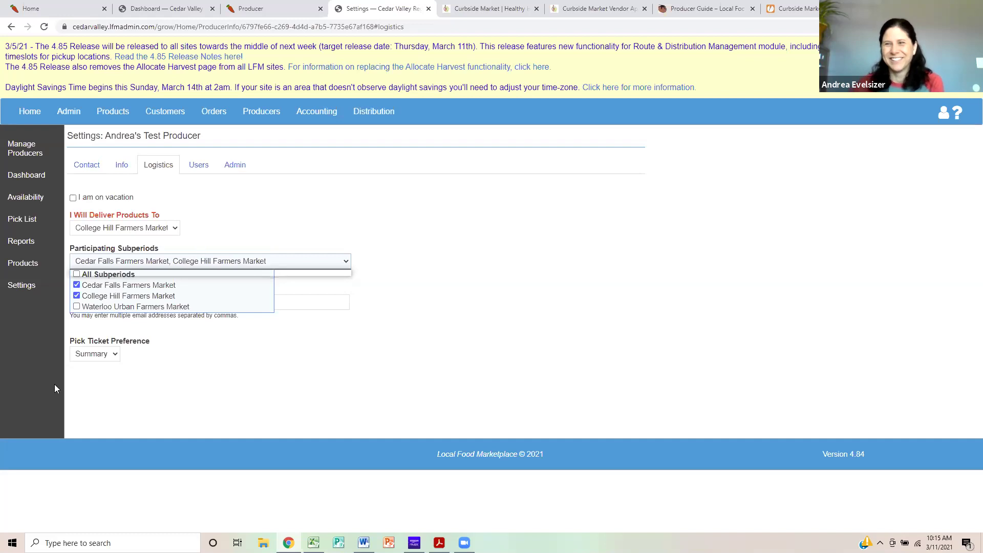
pyautogui.click(416, 336)
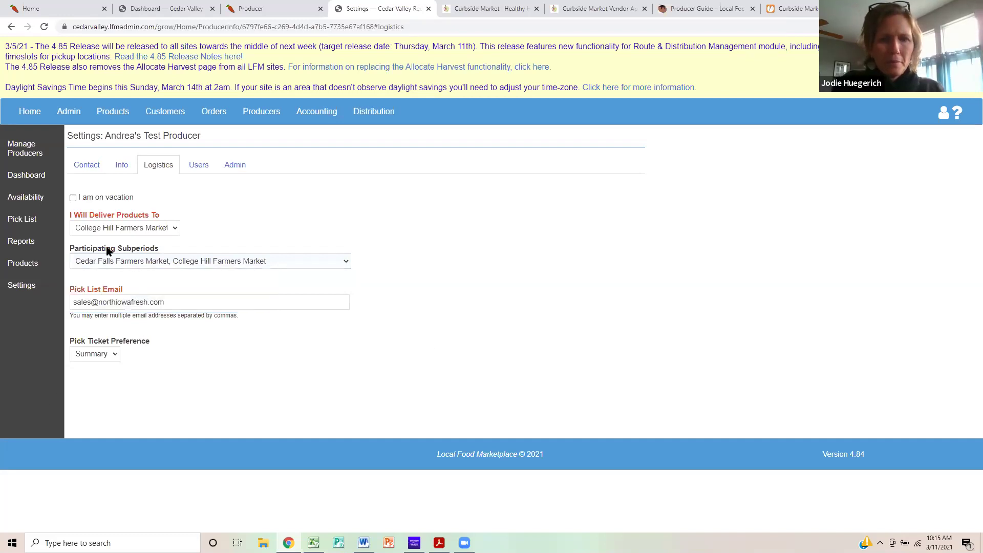
# Step: View the admin section of the producer's settings down to its images, and open the users section
pyautogui.click(239, 172)
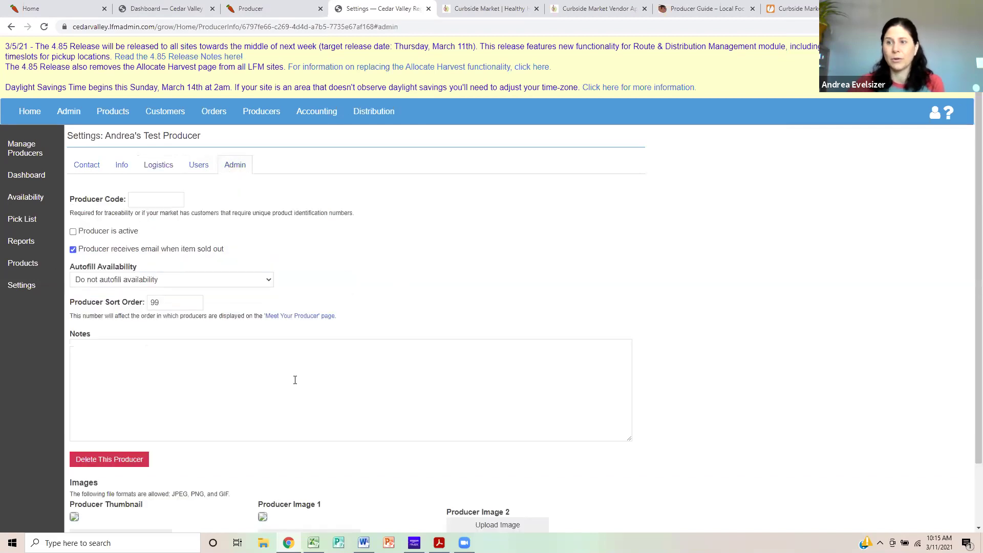
pyautogui.scroll(-2, 295, 379)
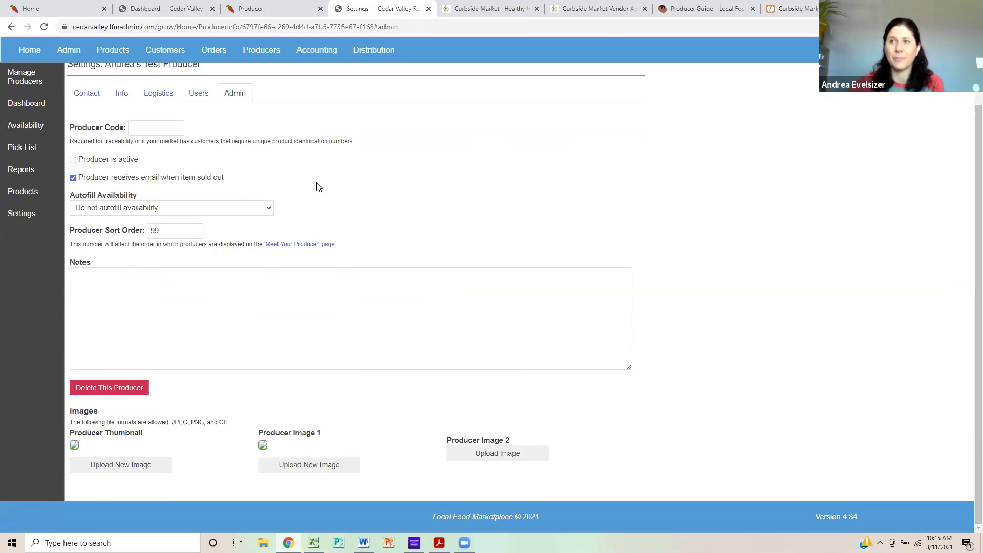
pyautogui.click(199, 94)
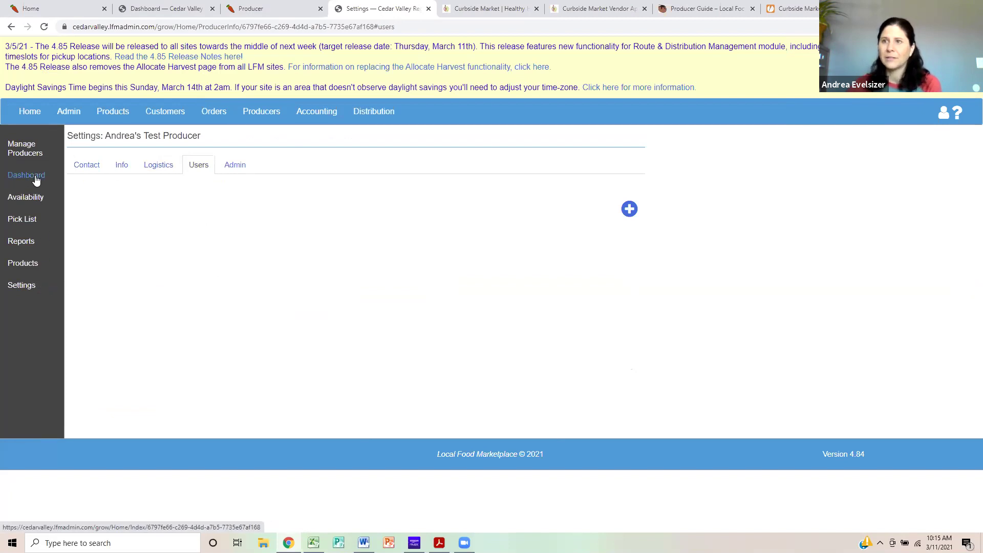
# Step: Open the test producer's product list, start adding products to sell, and search the catalogue for "pepper"
pyautogui.click(24, 262)
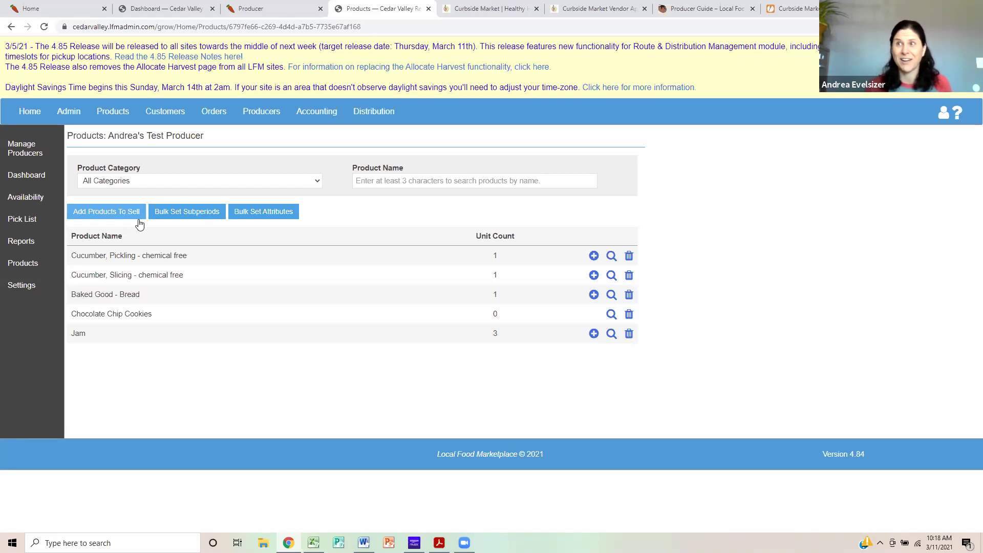
pyautogui.click(139, 219)
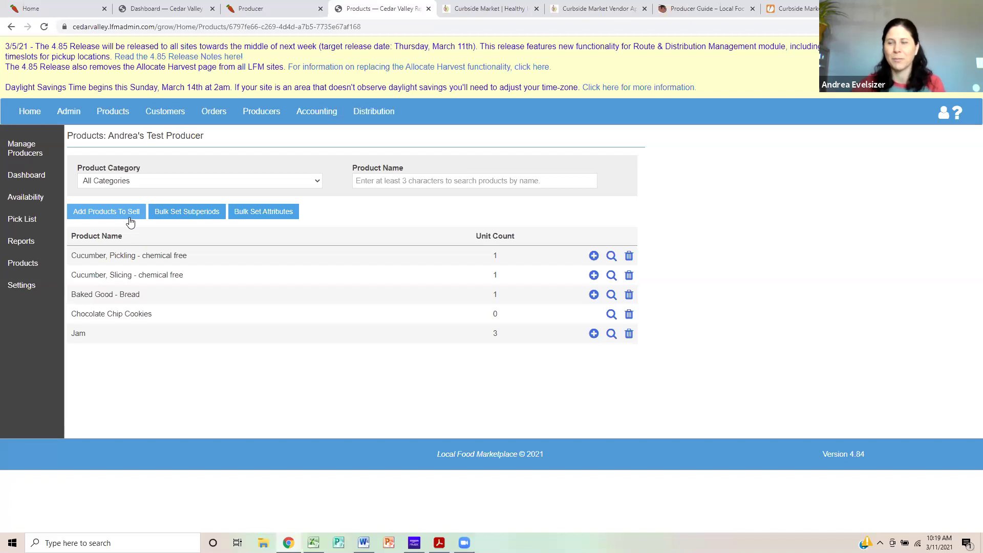
pyautogui.click(112, 207)
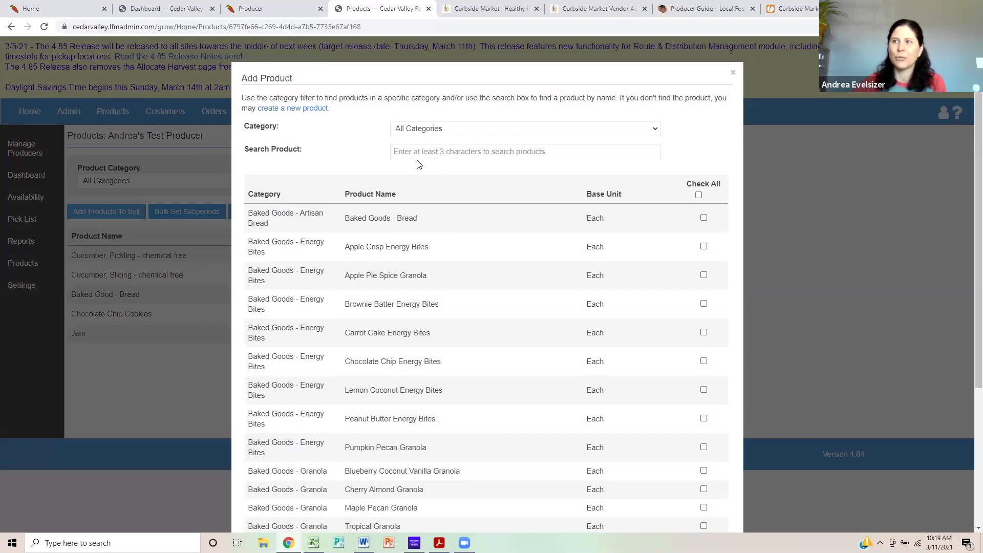
pyautogui.click(435, 154)
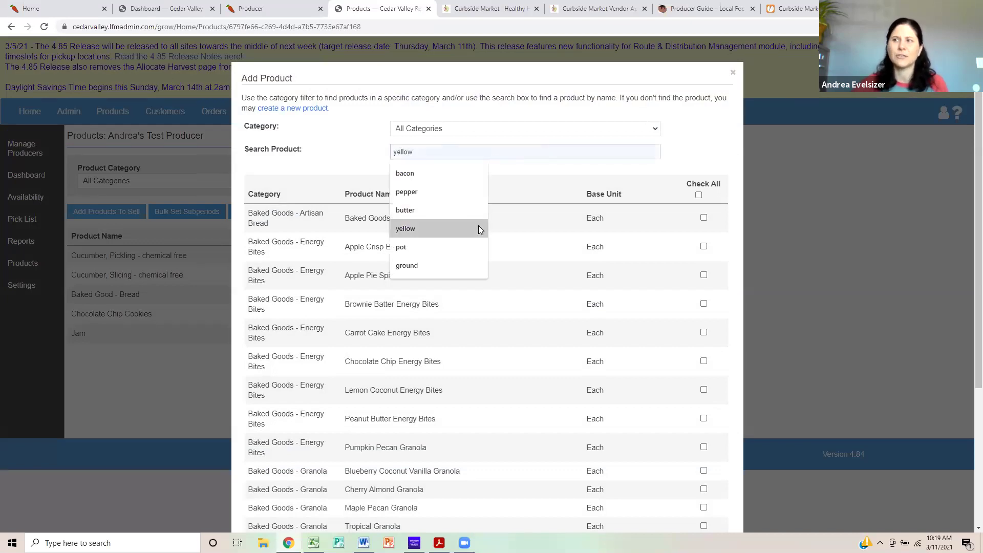
pyautogui.click(451, 190)
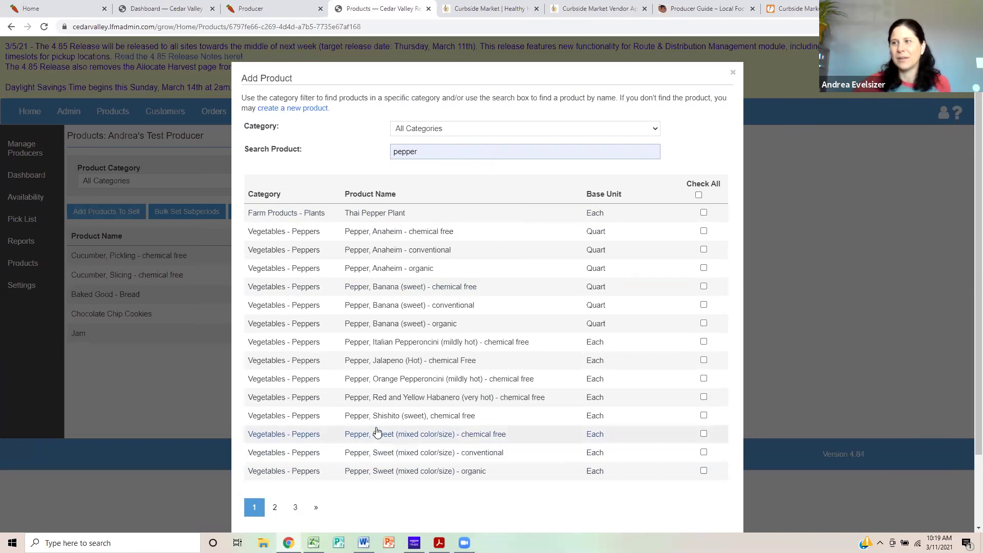
# Step: Look through all three pages of the pepper results and return to the first page
pyautogui.scroll(-1, 377, 432)
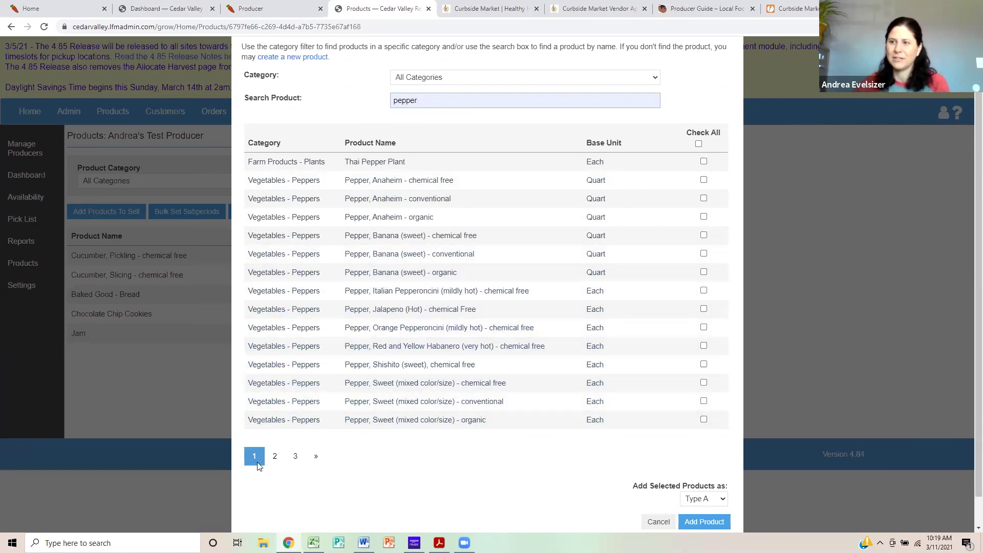
pyautogui.click(275, 461)
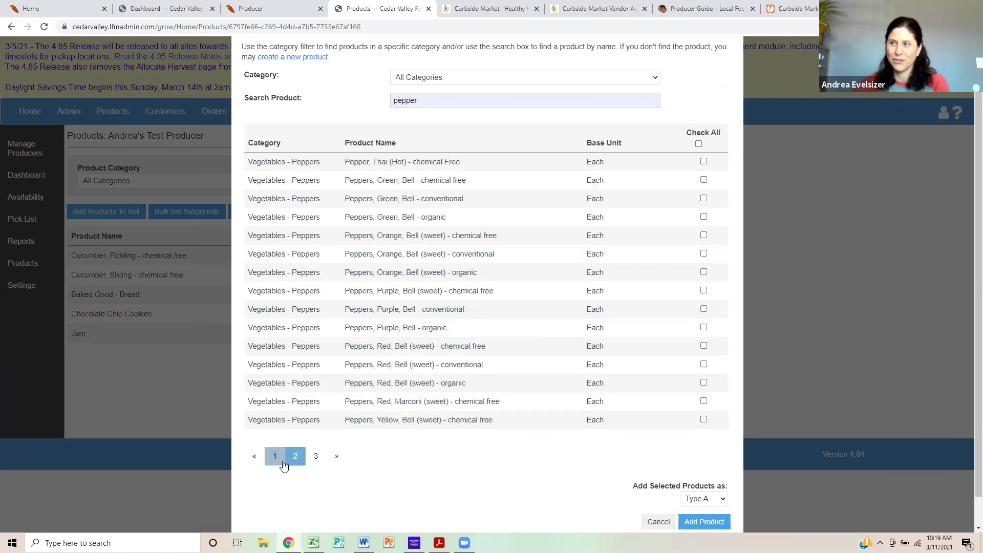
pyautogui.click(317, 460)
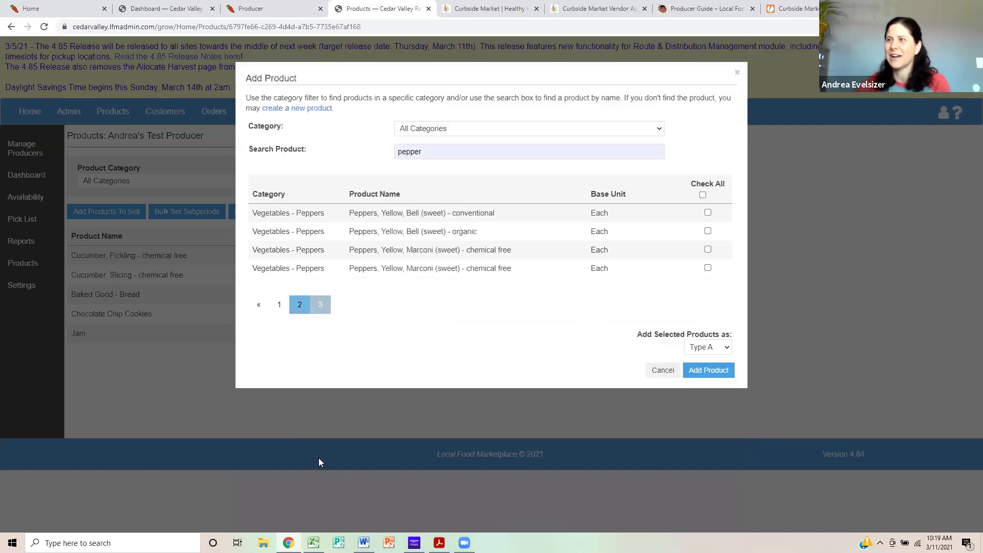
pyautogui.click(279, 306)
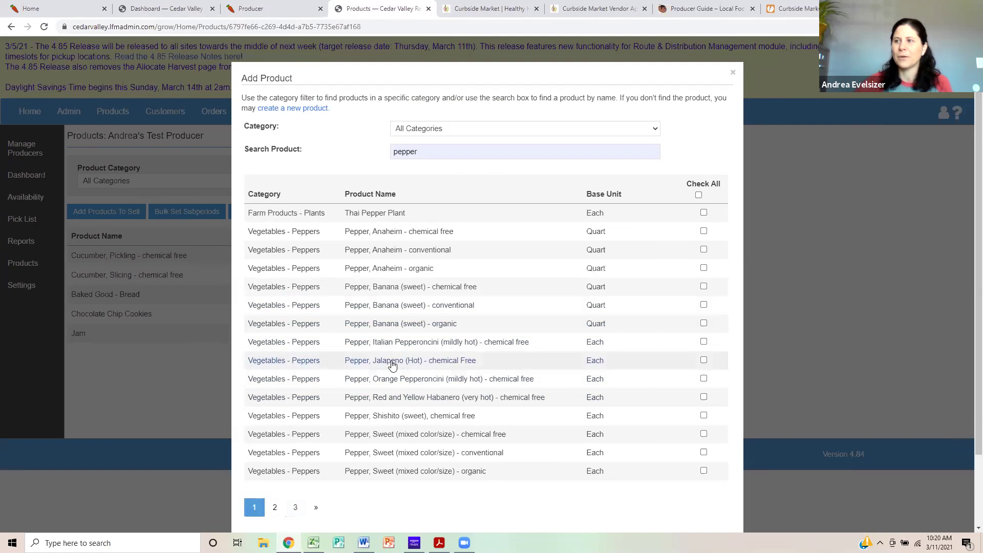
# Step: Add the chemical-free Jalapeno (Hot) and Sweet (mixed color/size) peppers to the producer's products as Type A
pyautogui.click(703, 361)
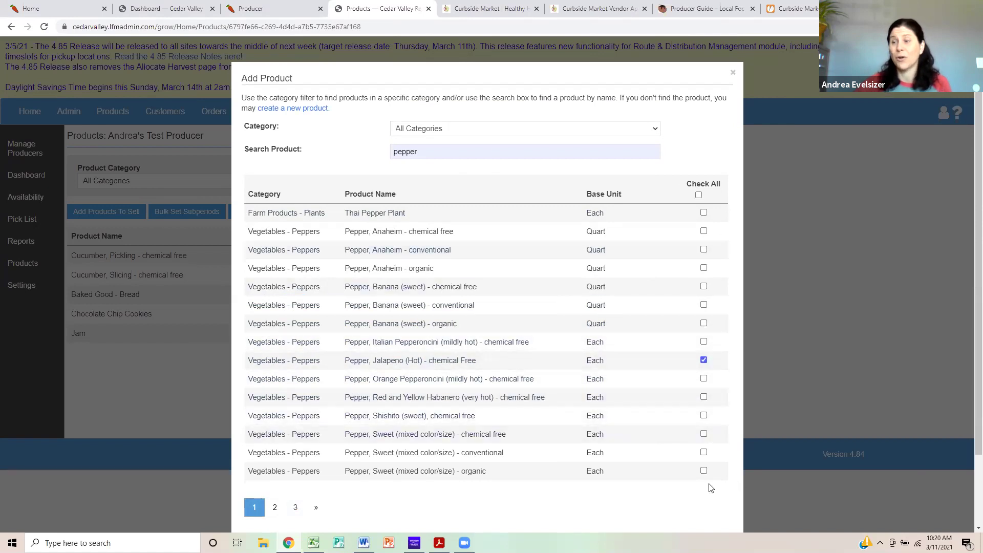
pyautogui.scroll(-2, 701, 484)
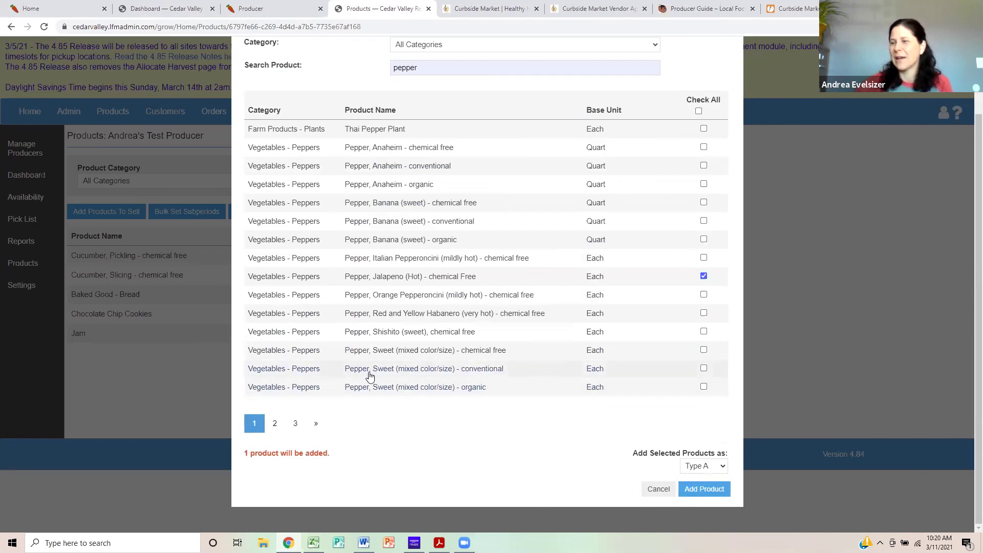
pyautogui.click(704, 351)
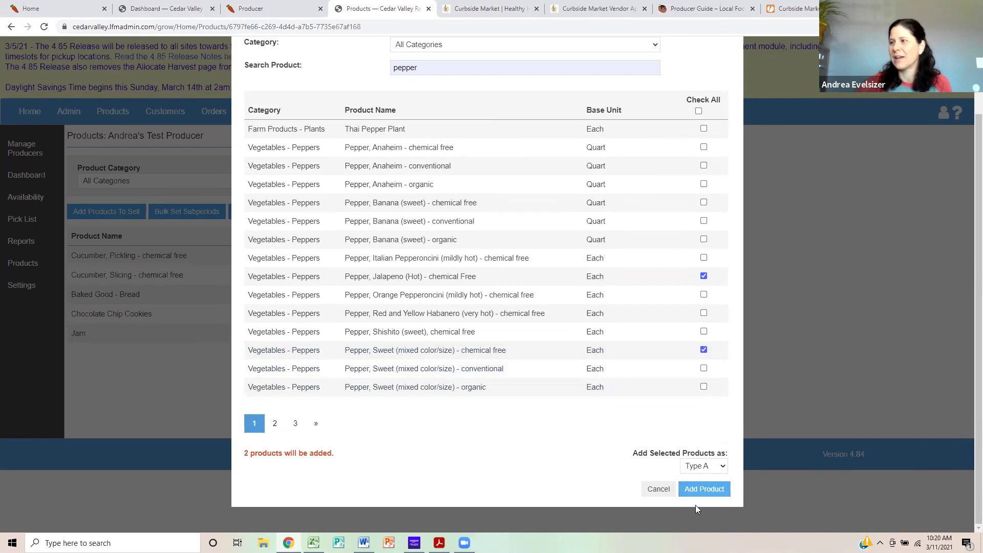
pyautogui.click(701, 492)
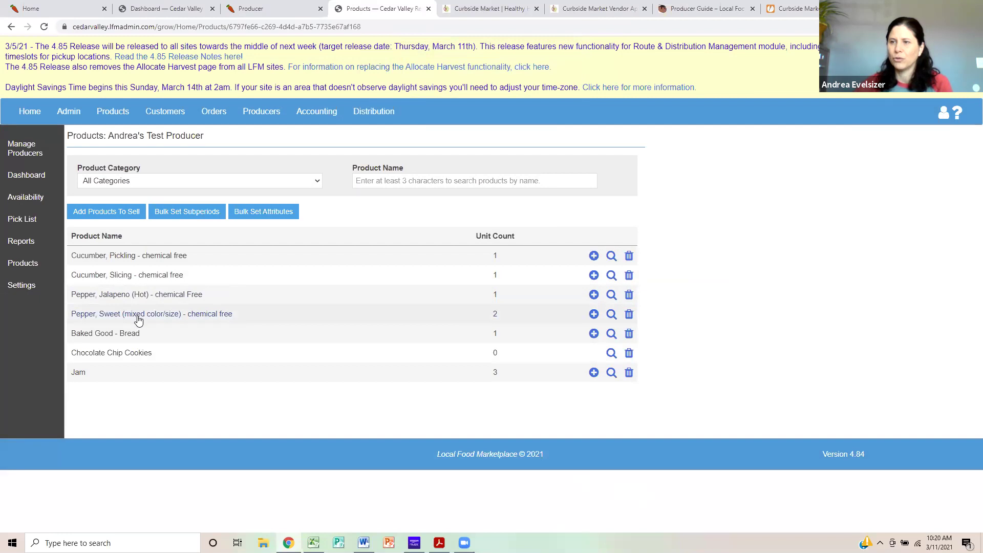
# Step: View the chemical-free pickling cucumber's product details and its image manager, and return to the producer's product list
pyautogui.click(119, 257)
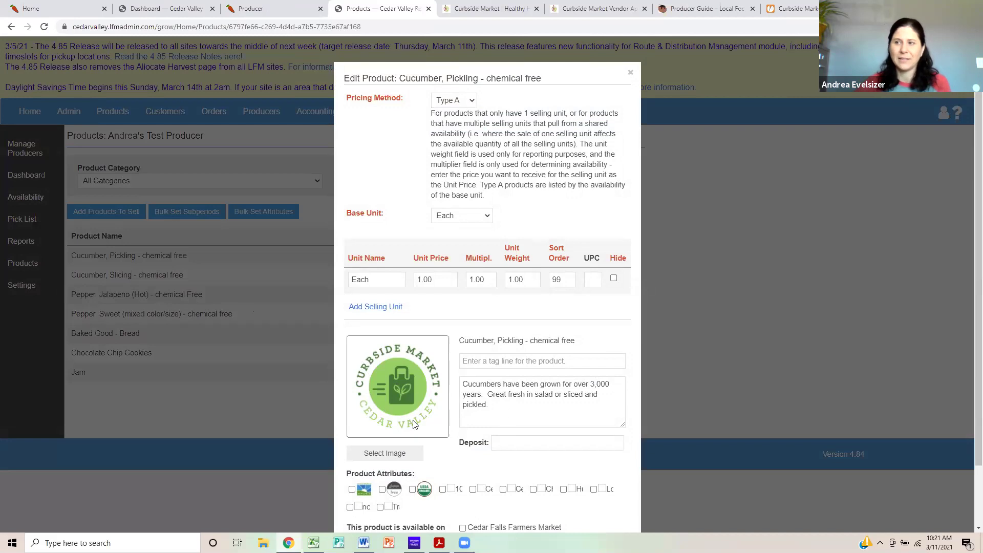
pyautogui.click(393, 453)
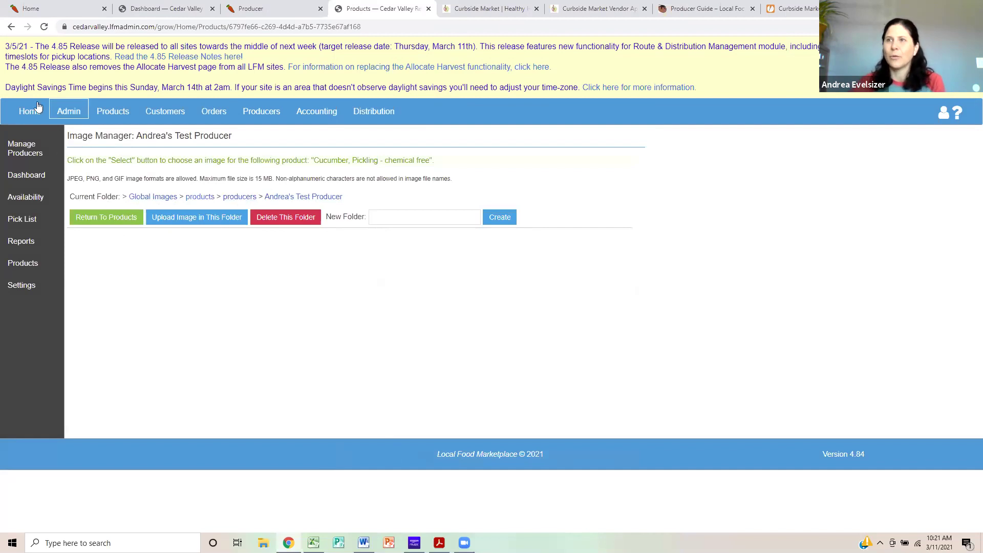
pyautogui.rightClick(12, 26)
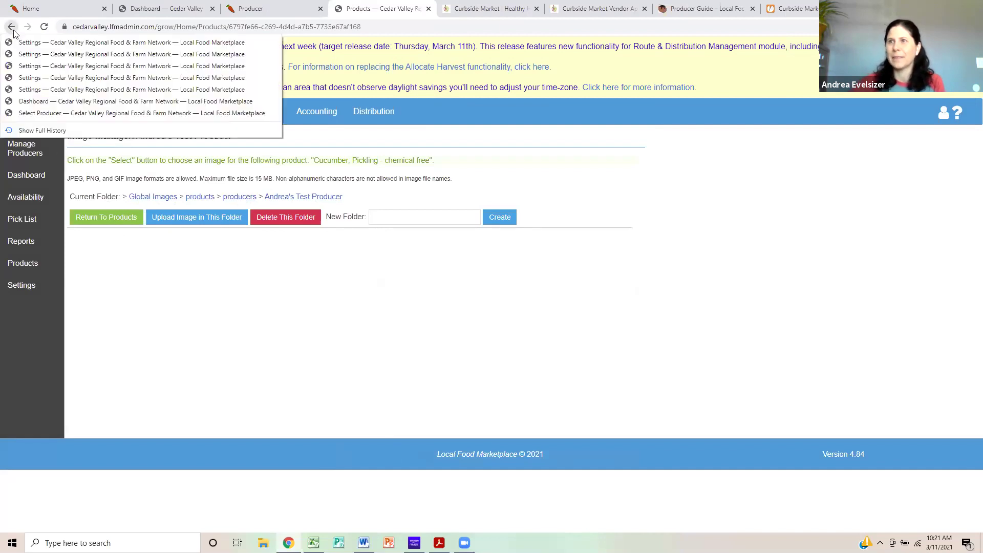
pyautogui.click(29, 262)
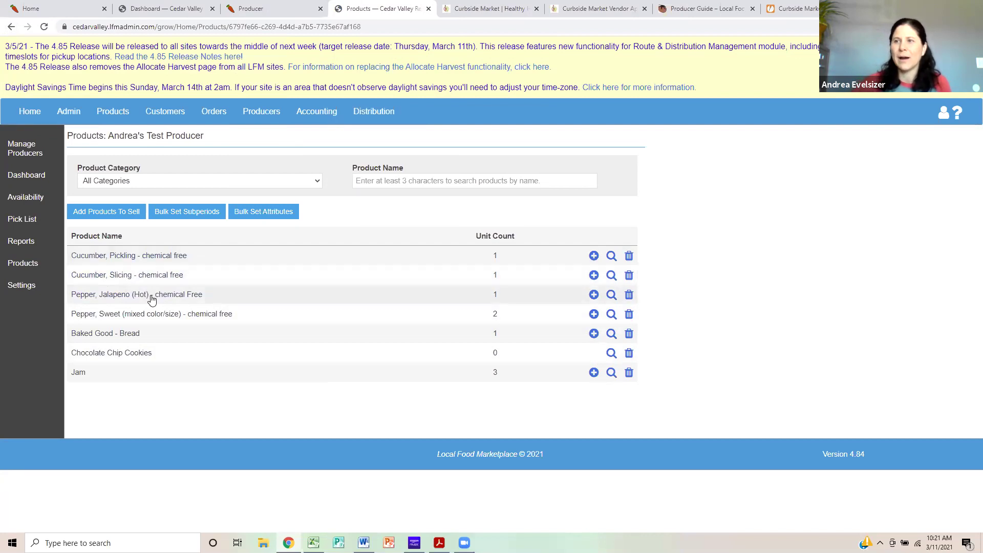
# Step: Search the products available to add for "cookies" and for "cookie"
pyautogui.click(117, 215)
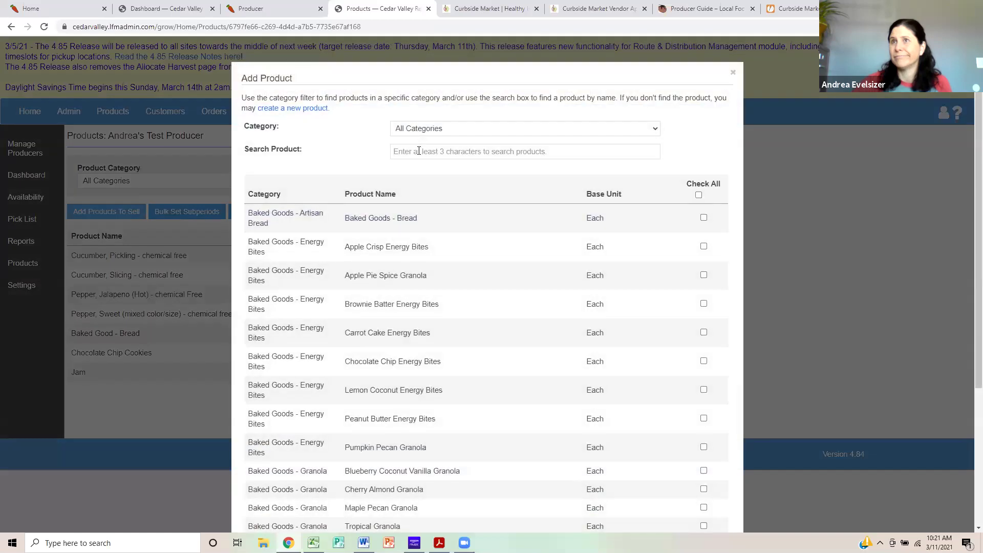
pyautogui.click(418, 152)
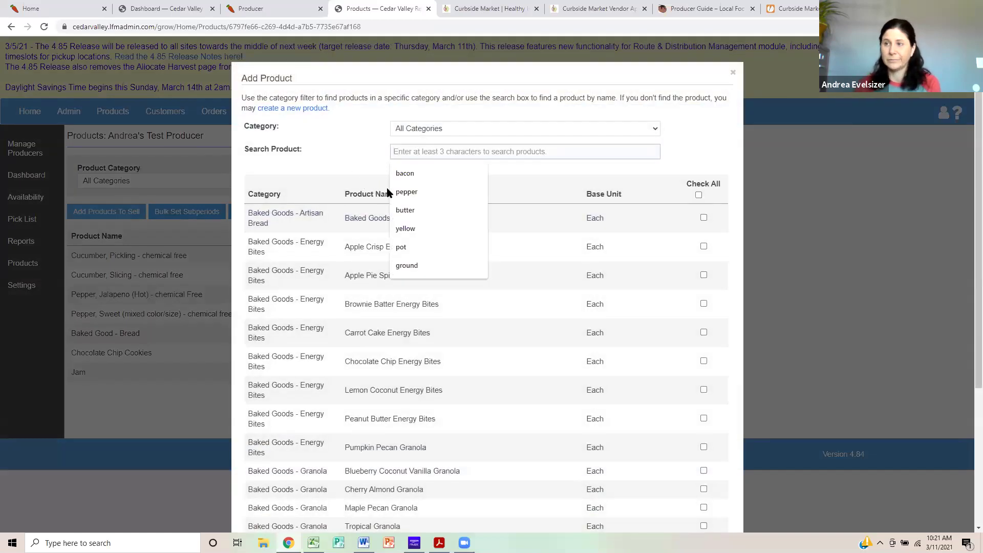
pyautogui.write('c')
pyautogui.press('BackSpace')
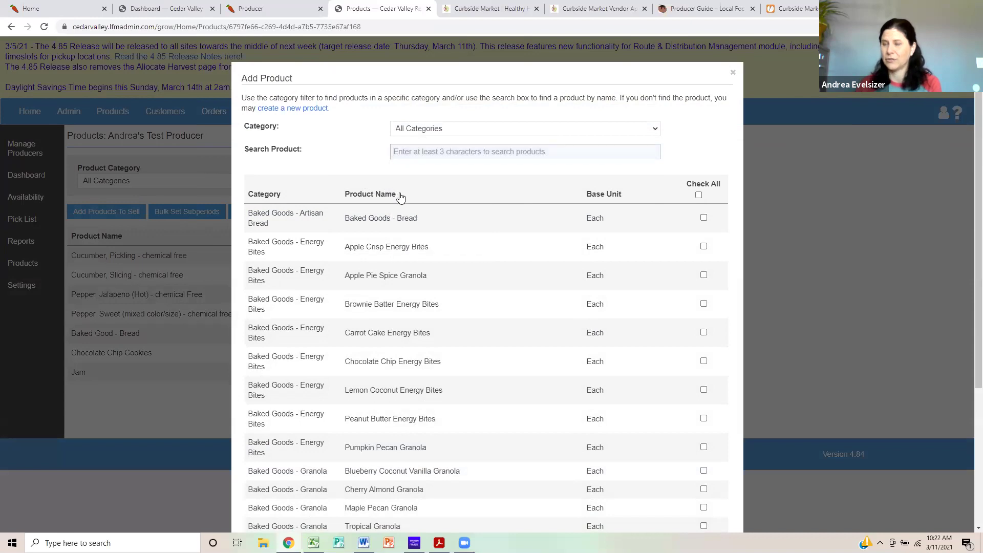
pyautogui.write('ch')
pyautogui.press('BackSpace')
pyautogui.write('ookies')
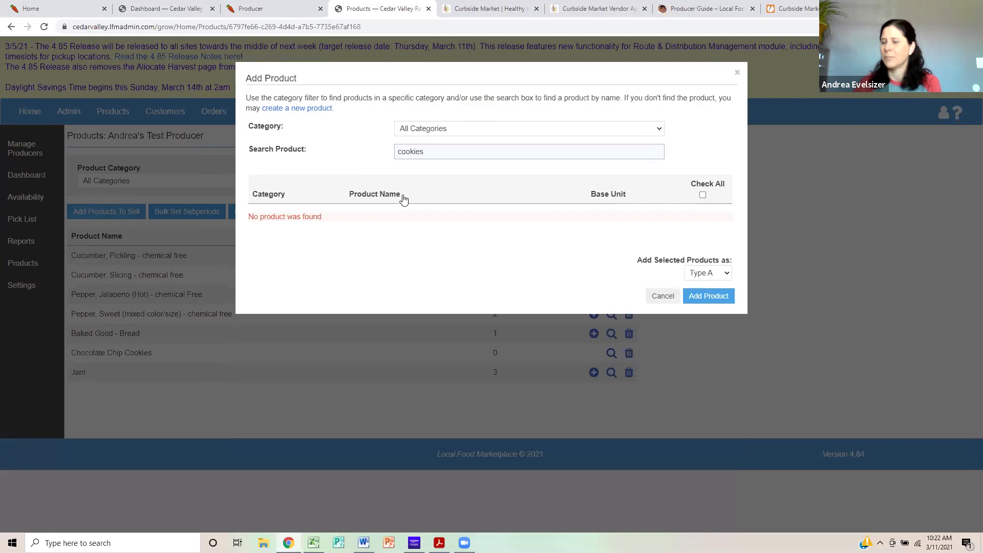
pyautogui.press('BackSpace')
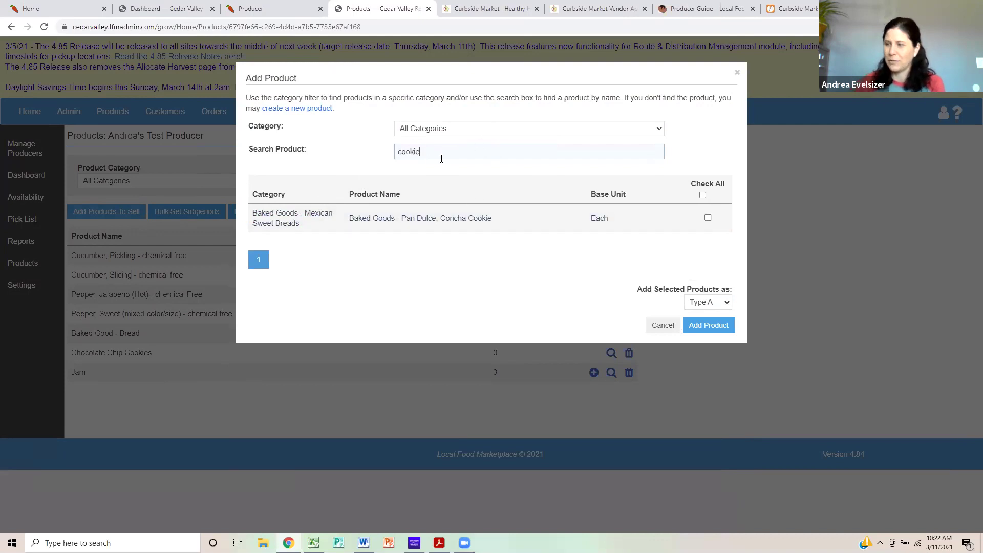
pyautogui.write('s')
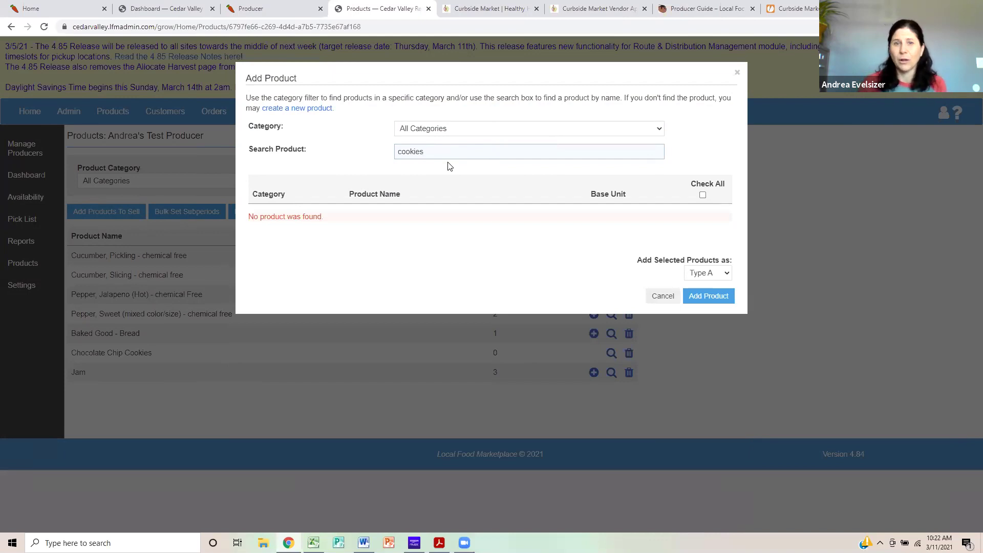
pyautogui.press('BackSpace')
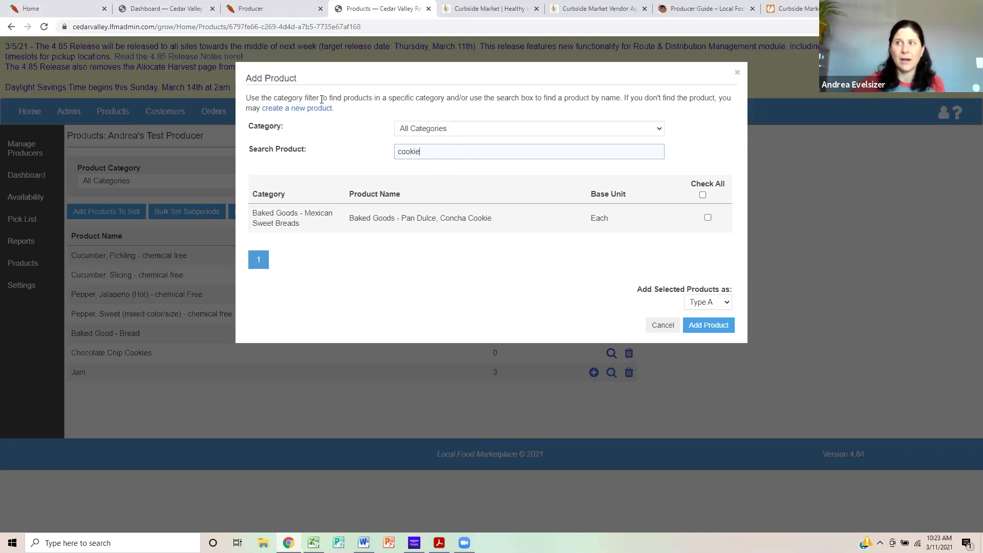
# Step: Open the form for creating a new product and view its product name field and pricing method options
pyautogui.click(295, 110)
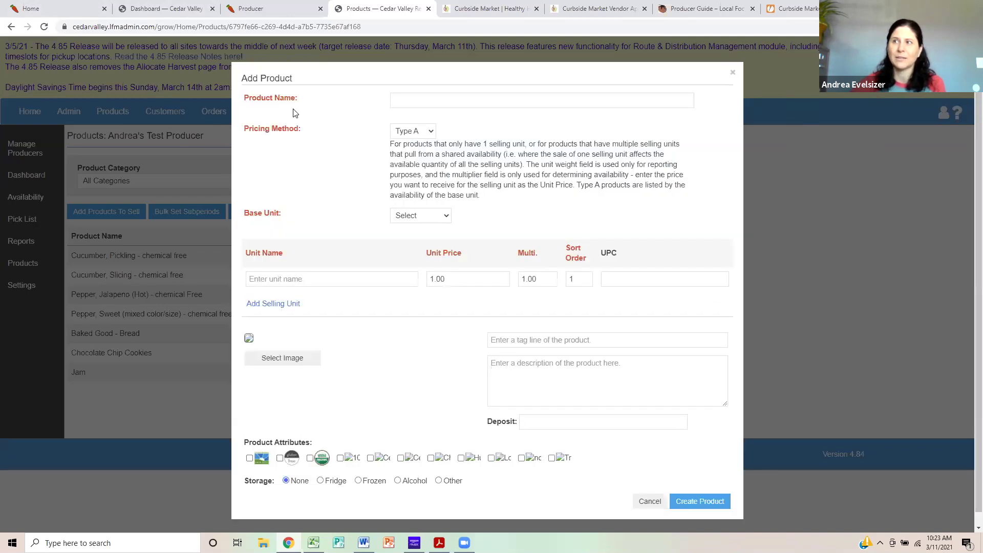
pyautogui.click(437, 104)
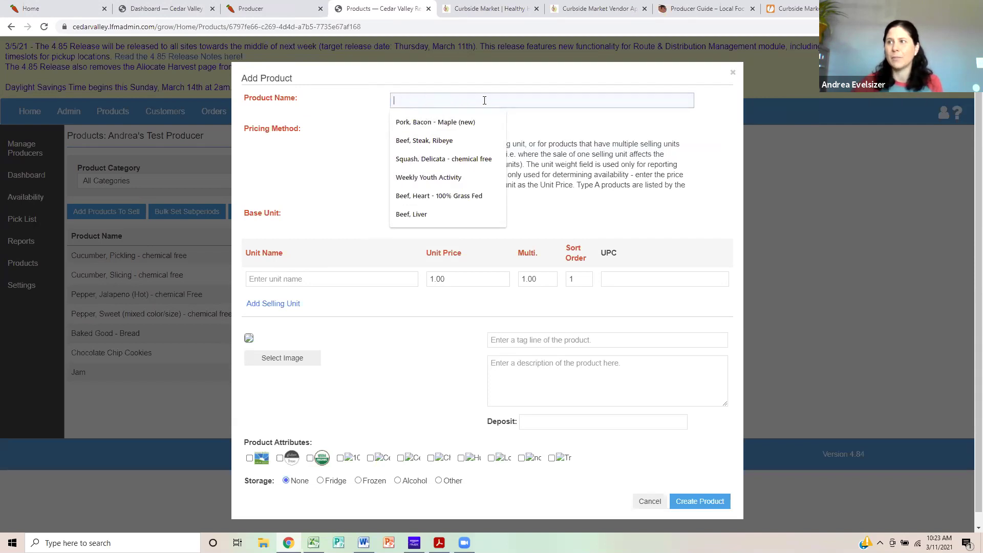
pyautogui.click(442, 168)
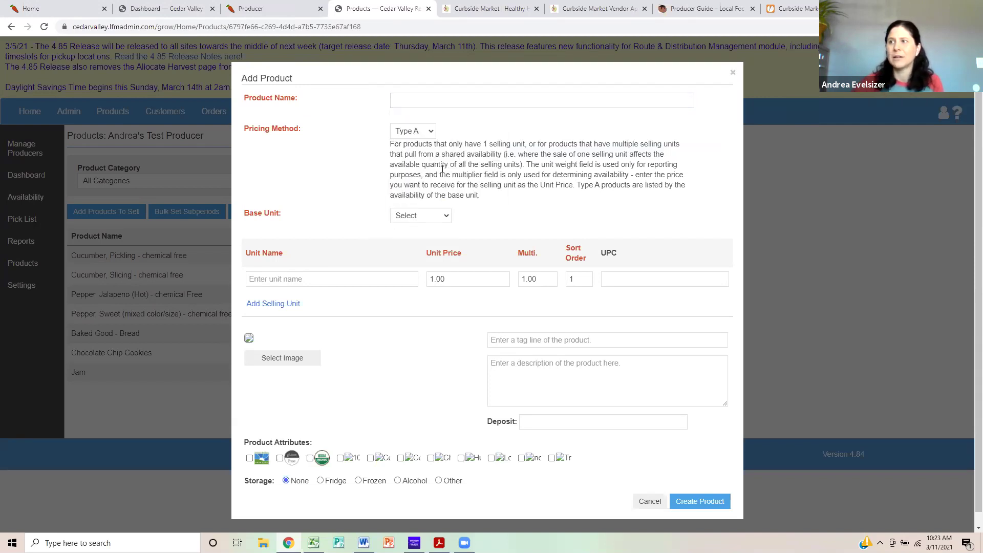
pyautogui.click(423, 131)
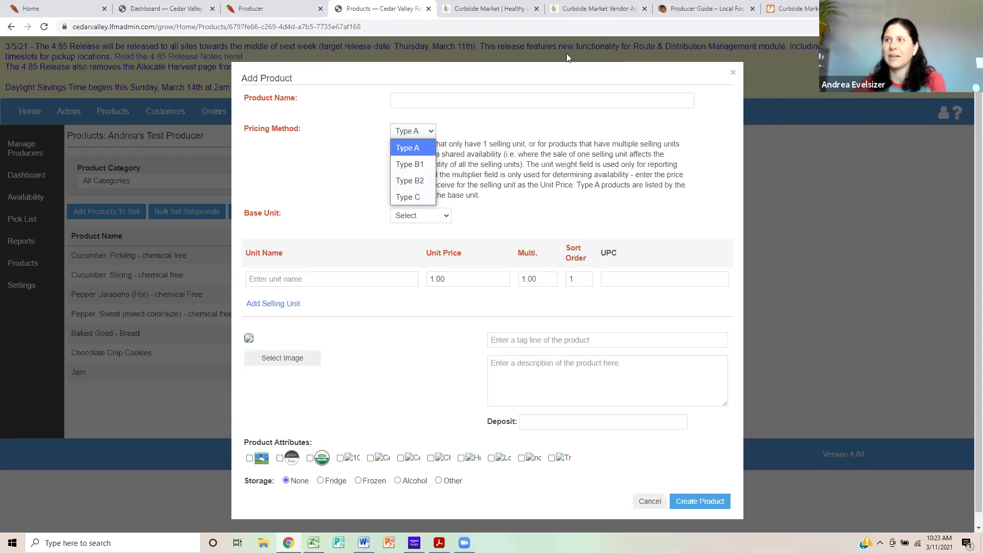
# Step: Open the Pricing Methods article in the Producer Guide and read through the Type A, B1, B2 and C explanations
pyautogui.click(699, 10)
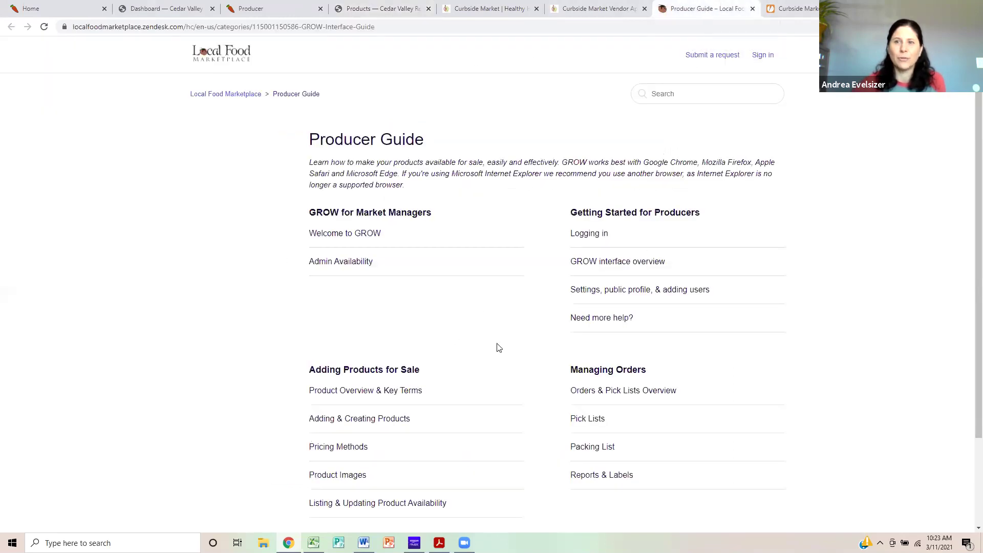
pyautogui.scroll(-3, 501, 350)
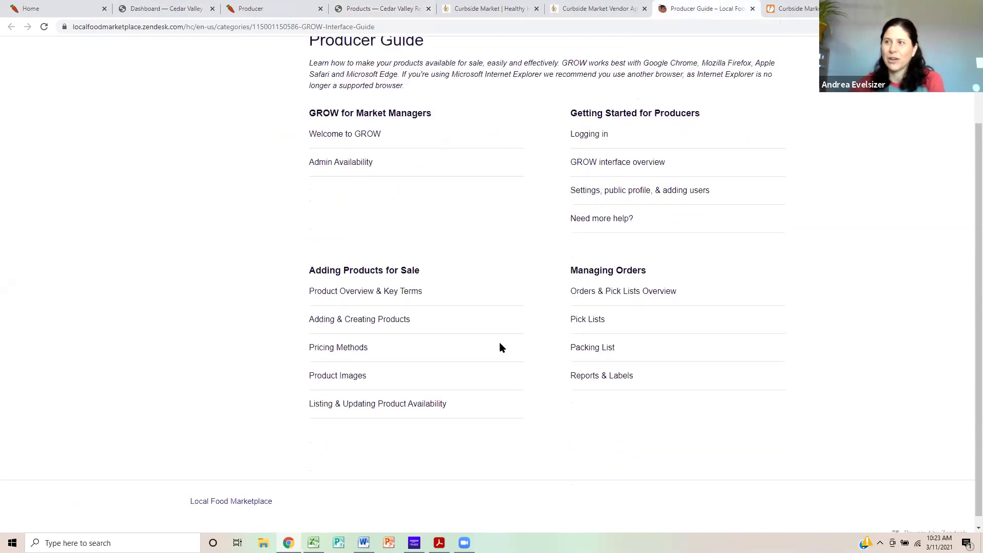
pyautogui.click(341, 348)
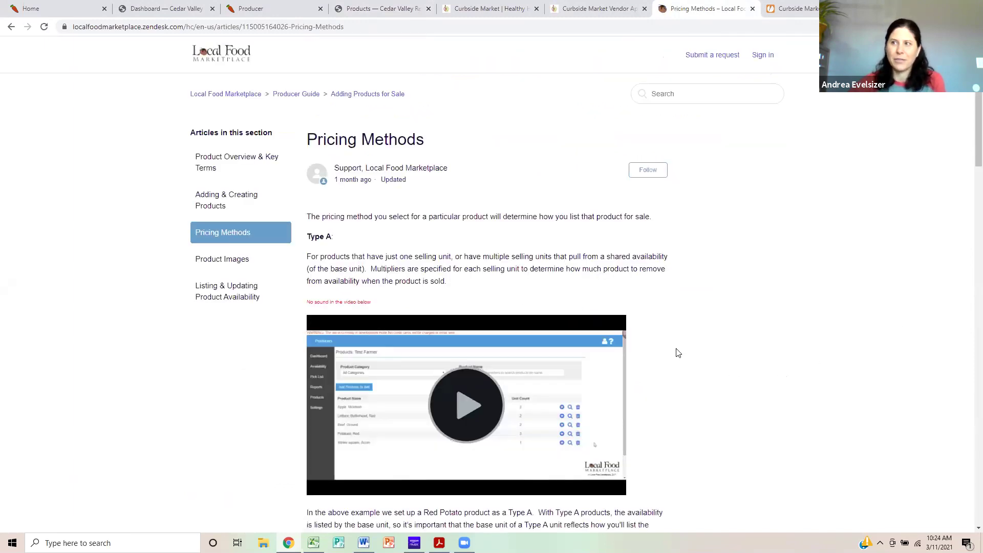
pyautogui.scroll(-20, 677, 348)
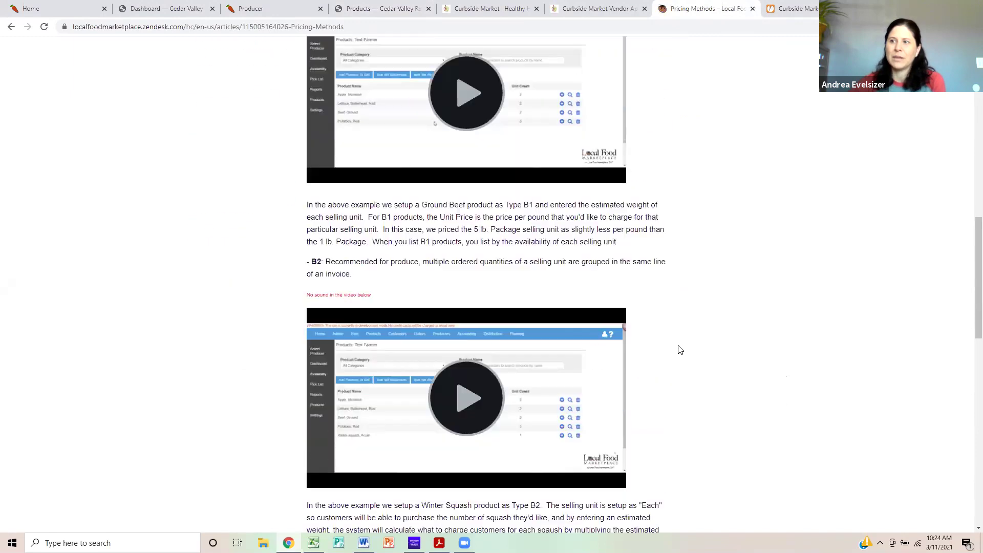
pyautogui.scroll(1, 679, 349)
pyautogui.scroll(-5, 680, 349)
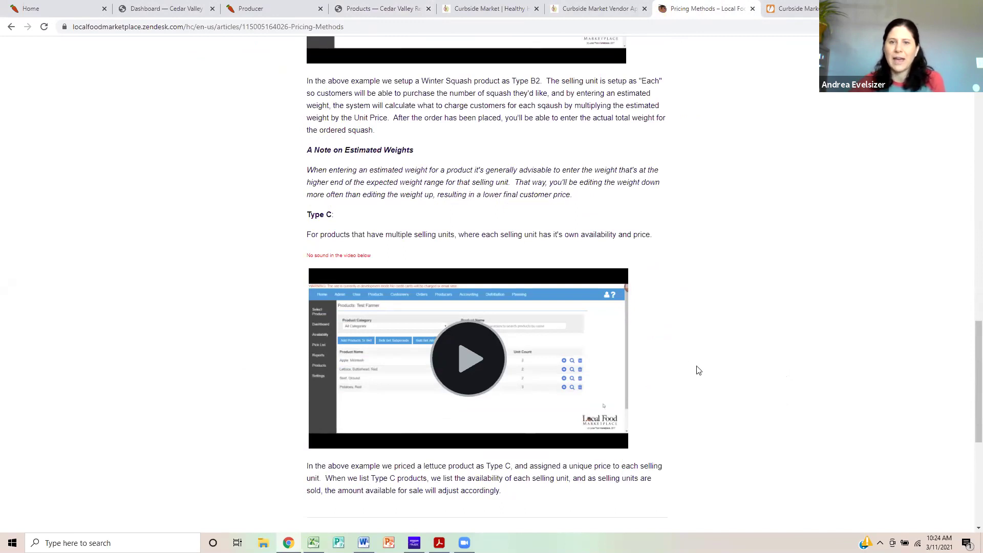
pyautogui.scroll(15, 697, 368)
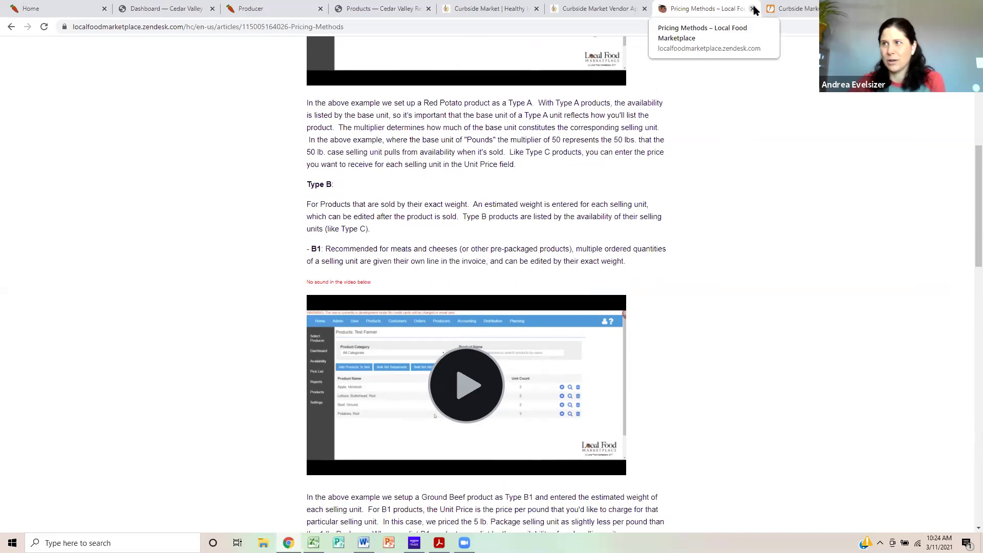
# Step: Return to the new product form, view its unit name suggestions and pricing method options, and cancel without creating a product
pyautogui.click(381, 8)
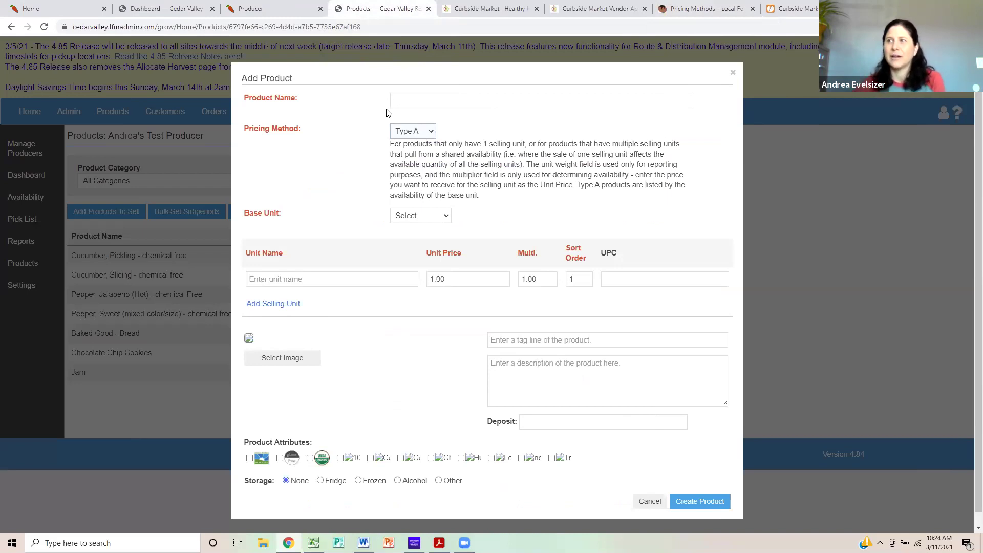
pyautogui.click(265, 279)
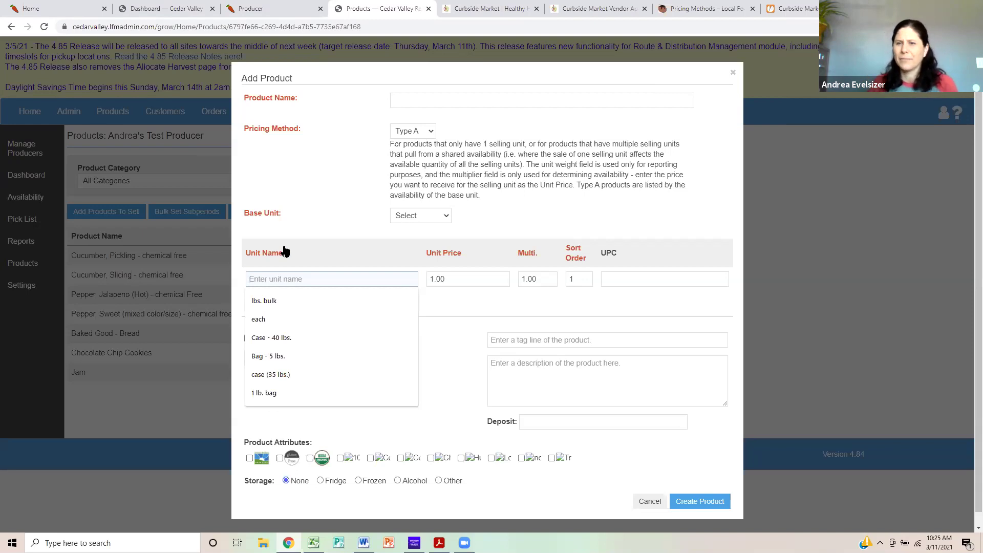
pyautogui.click(432, 133)
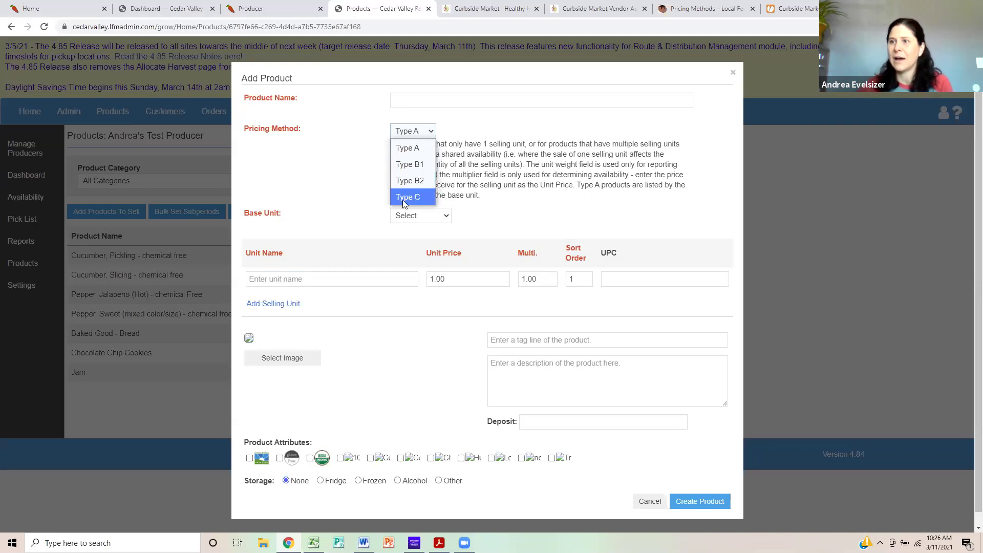
pyautogui.click(657, 503)
pyautogui.click(657, 502)
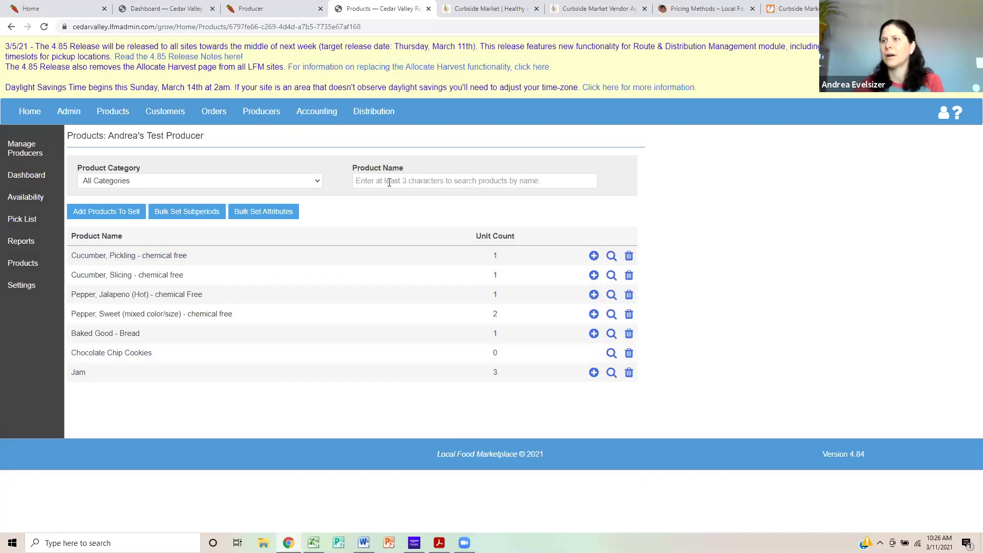
# Step: Search the products available to add for "honey" and add Honey, Wildflower to the producer's products as Type A
pyautogui.click(126, 212)
pyautogui.moveTo(440, 152); pyautogui.dragTo(399, 173)
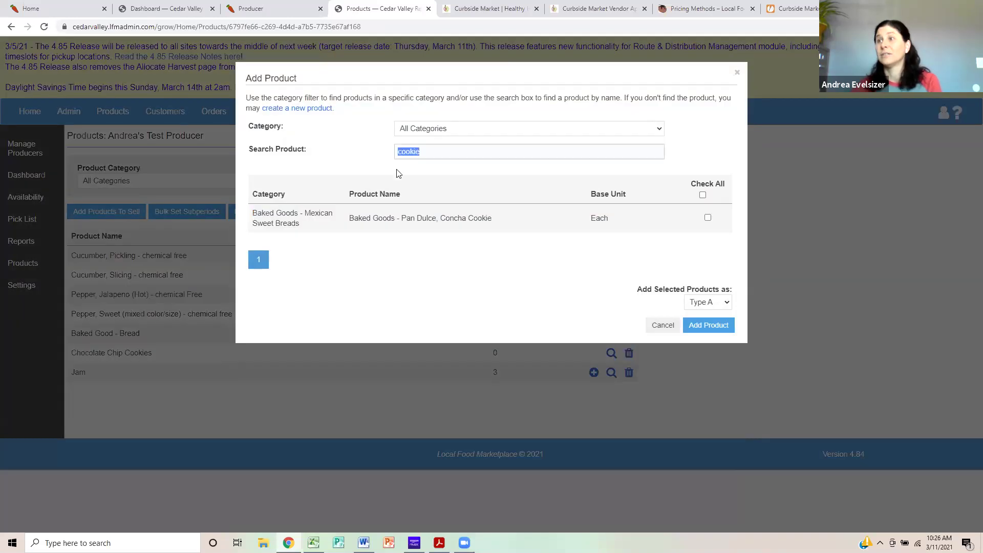
pyautogui.write('hon')
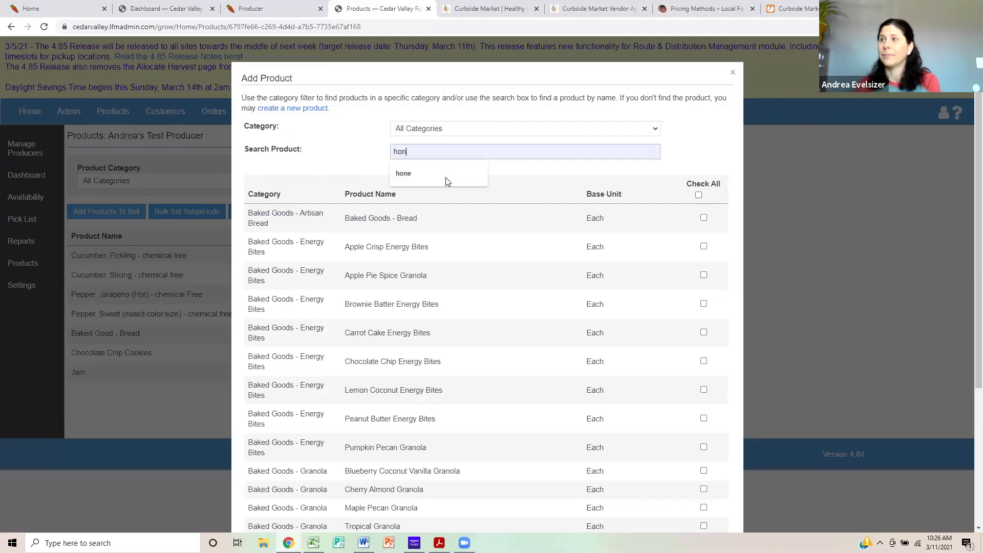
pyautogui.write('ey')
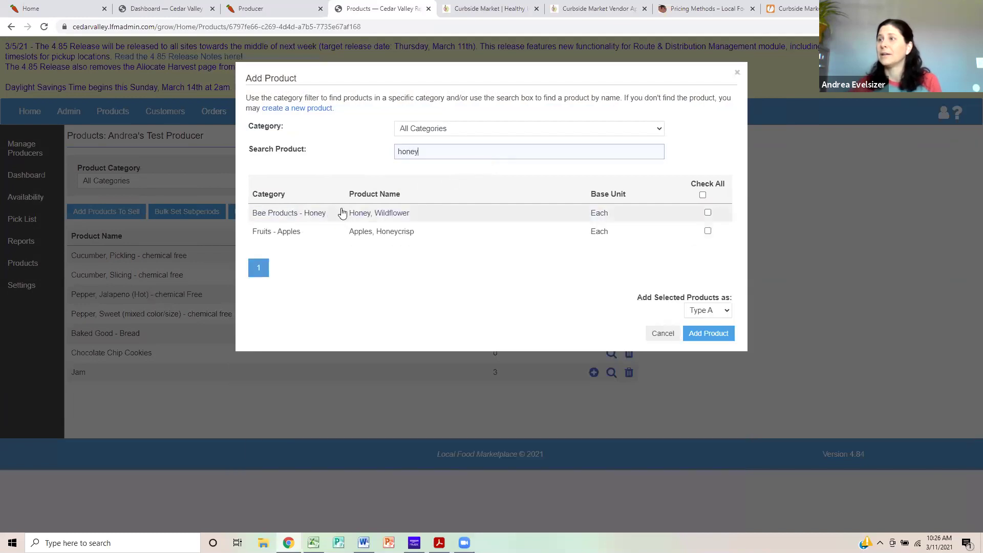
pyautogui.click(707, 212)
pyautogui.click(710, 334)
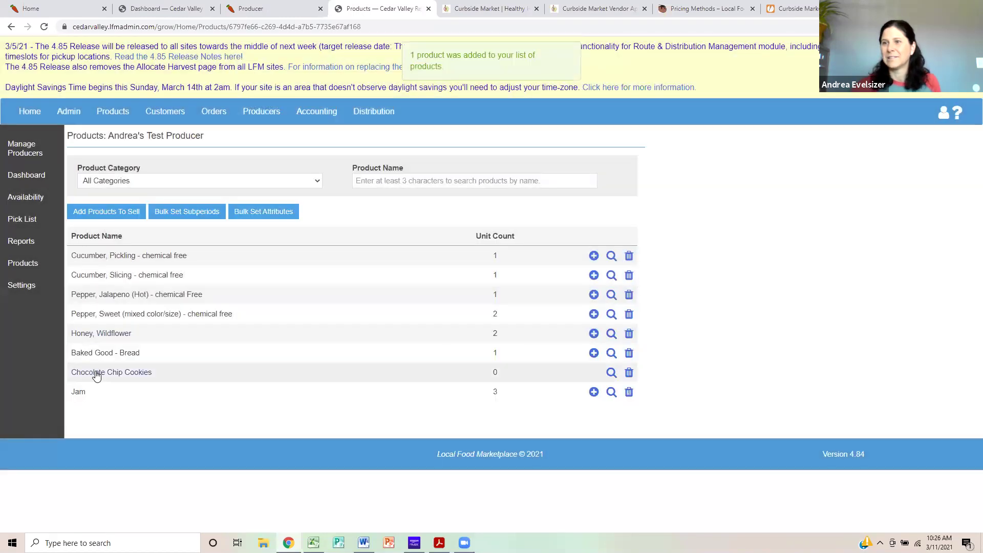
# Step: View the product details of Honey, Wildflower and close them, and save the Jam product's details
pyautogui.click(92, 334)
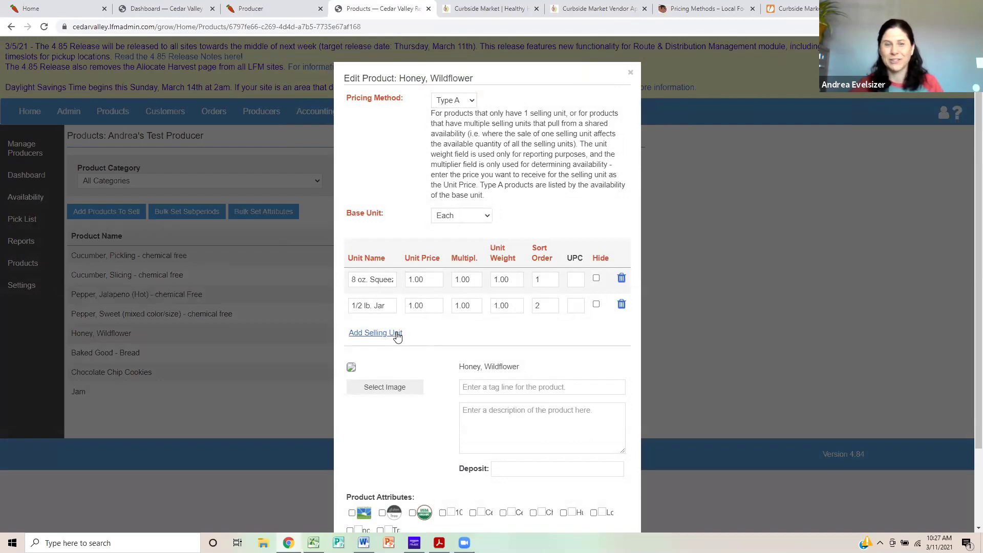
pyautogui.click(630, 75)
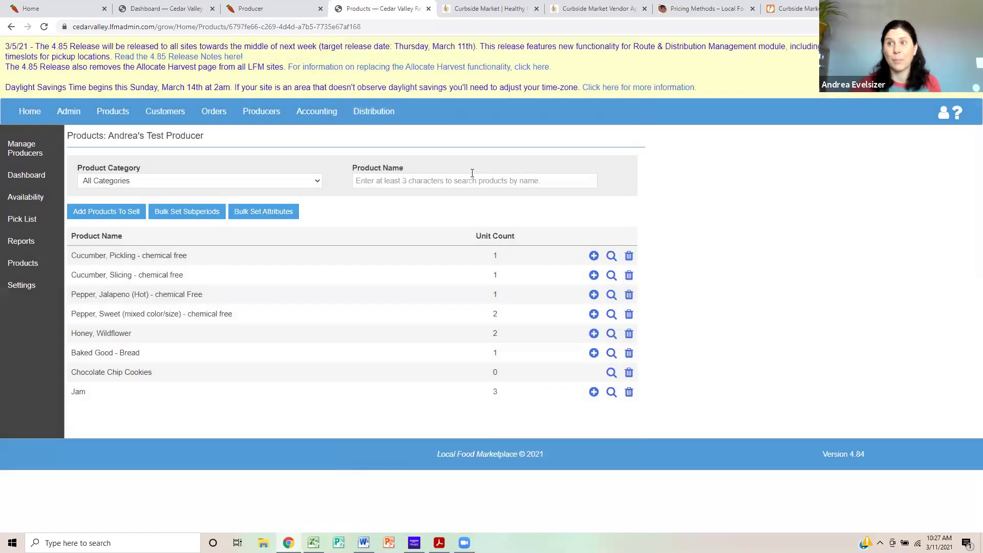
pyautogui.click(81, 393)
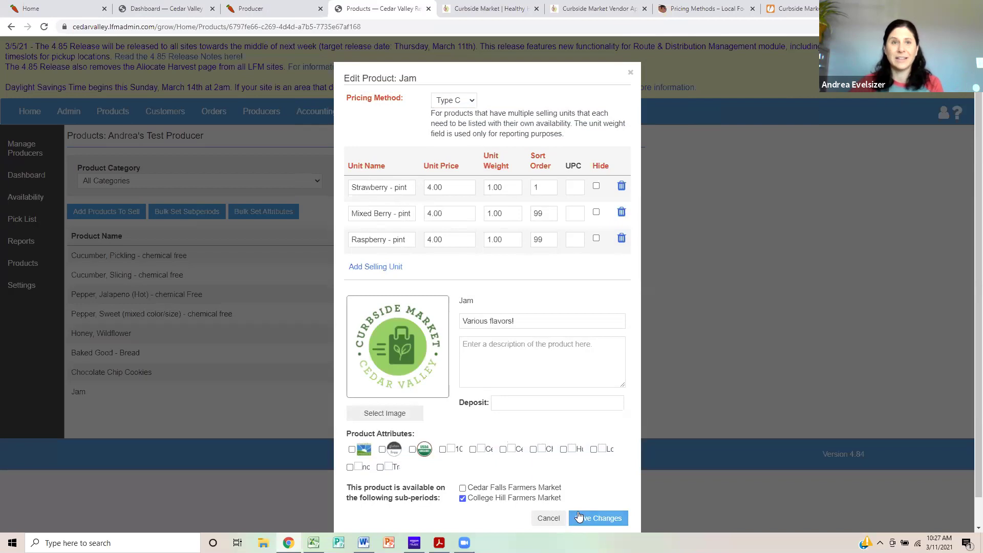
pyautogui.click(608, 519)
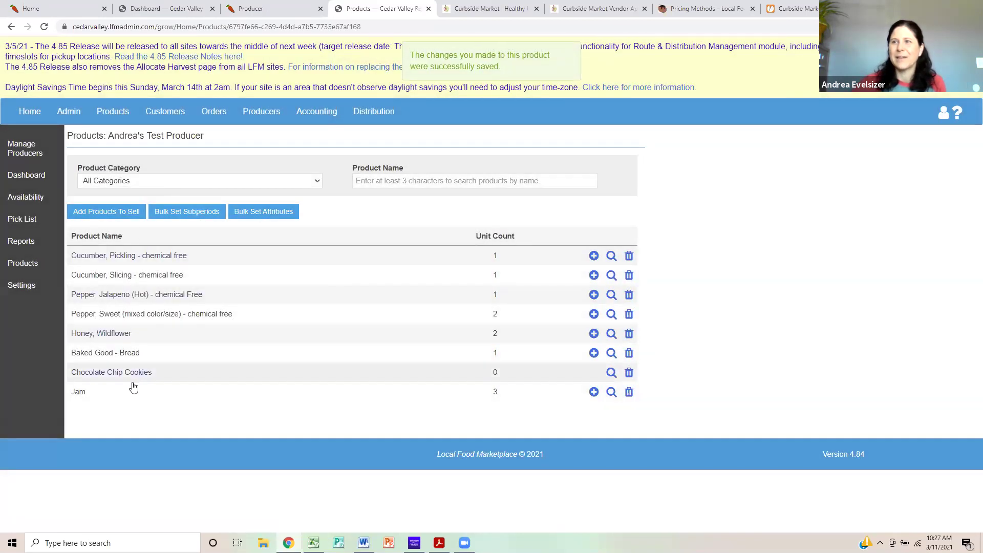
# Step: View the availability settings for the Jam product's selling units and cancel without listing any quantity
pyautogui.click(593, 392)
pyautogui.click(551, 139)
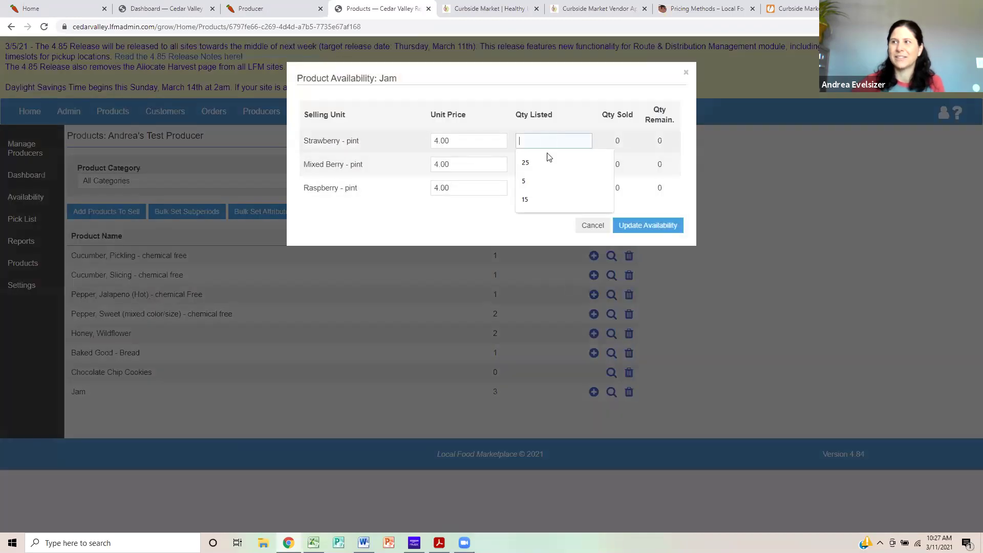
pyautogui.click(423, 235)
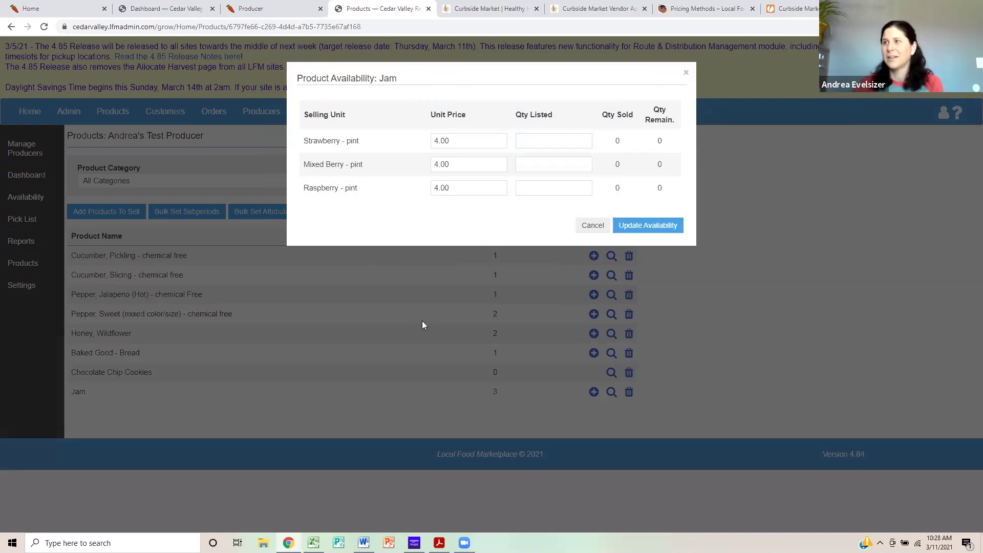
pyautogui.click(593, 226)
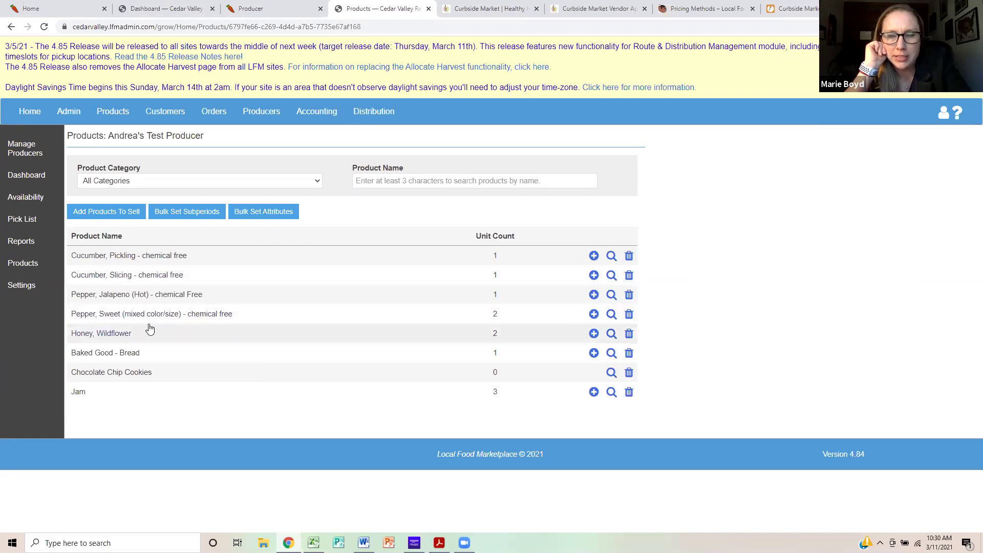
# Step: Look through the product details of the jalapeno pepper, wildflower honey, pickling cucumber and sweet pepper, closing each one
pyautogui.click(143, 297)
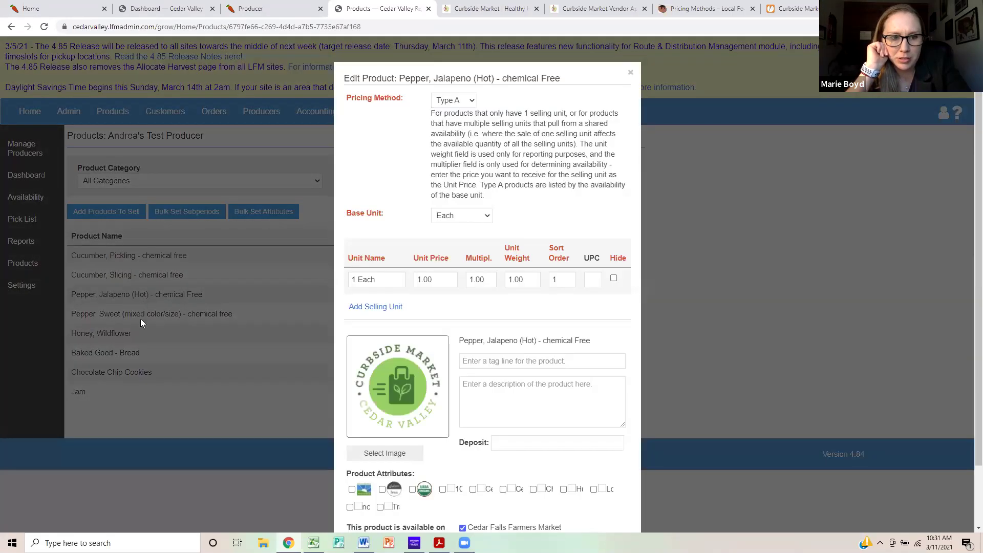
pyautogui.click(630, 73)
pyautogui.click(88, 334)
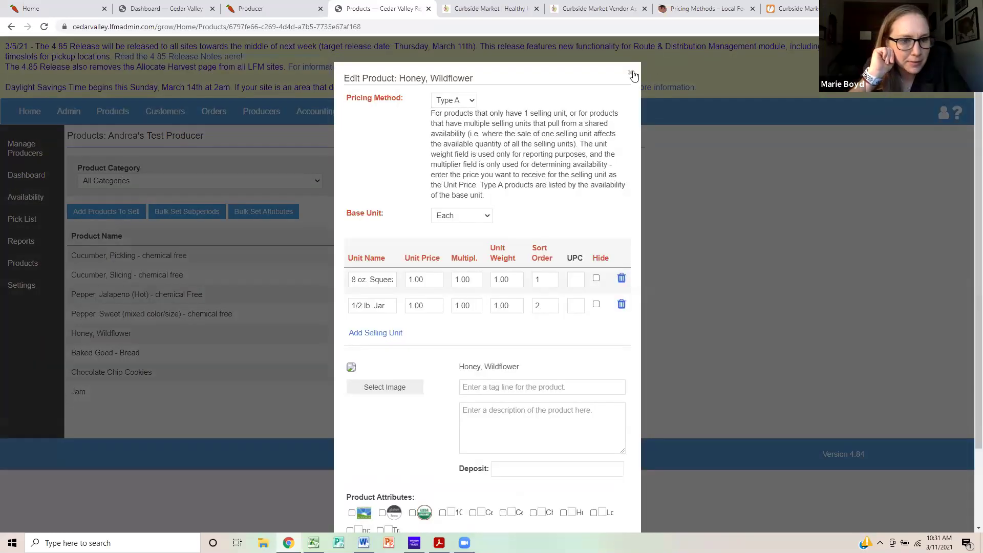
pyautogui.click(271, 295)
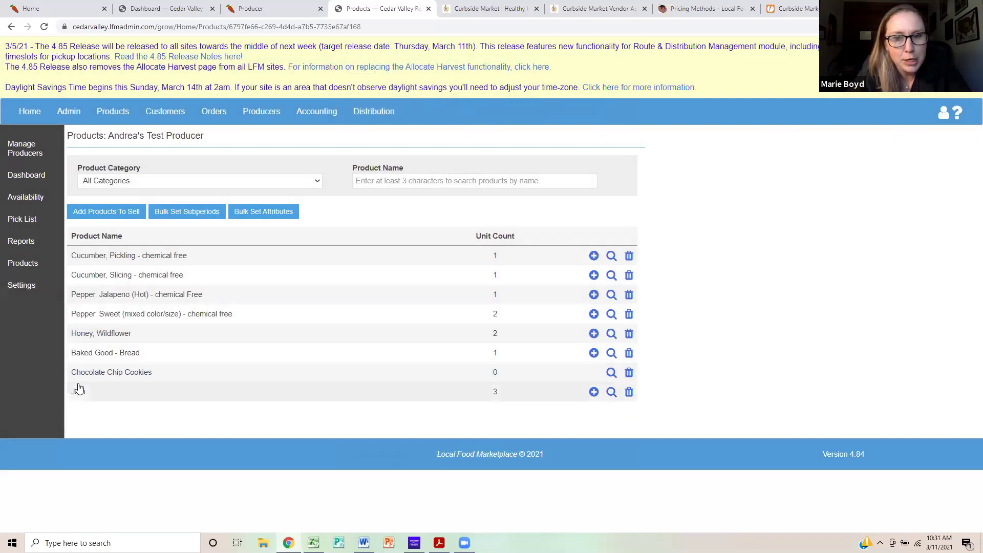
pyautogui.click(109, 257)
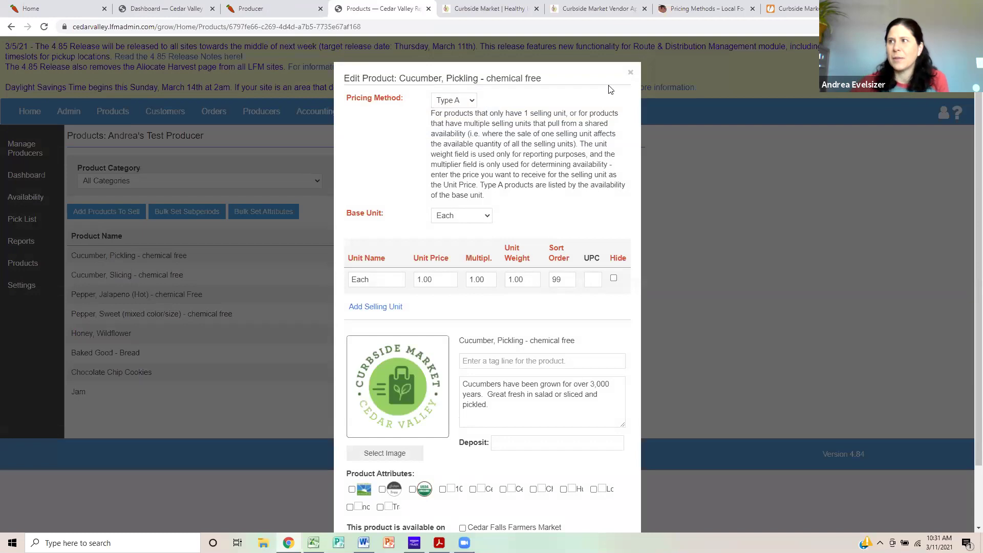
pyautogui.click(215, 317)
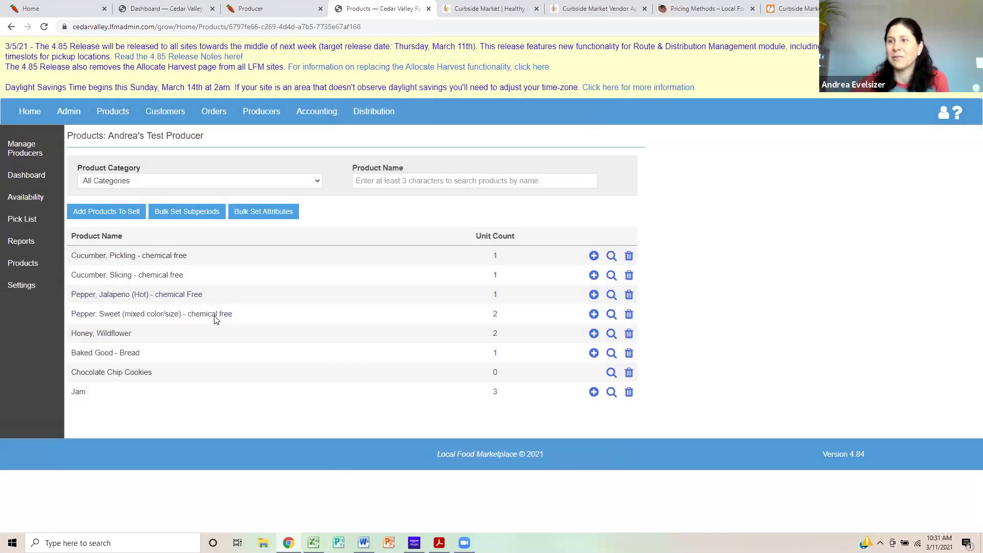
pyautogui.click(214, 315)
pyautogui.click(630, 72)
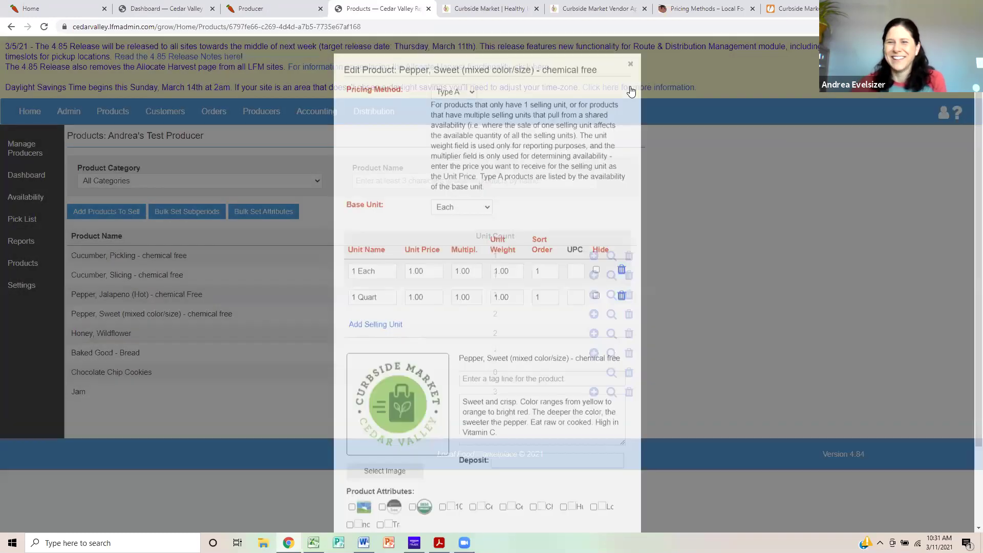
# Step: Search the products available to add for "tom" and add Tomatoes - chemical free to the producer's products as Type A
pyautogui.click(125, 213)
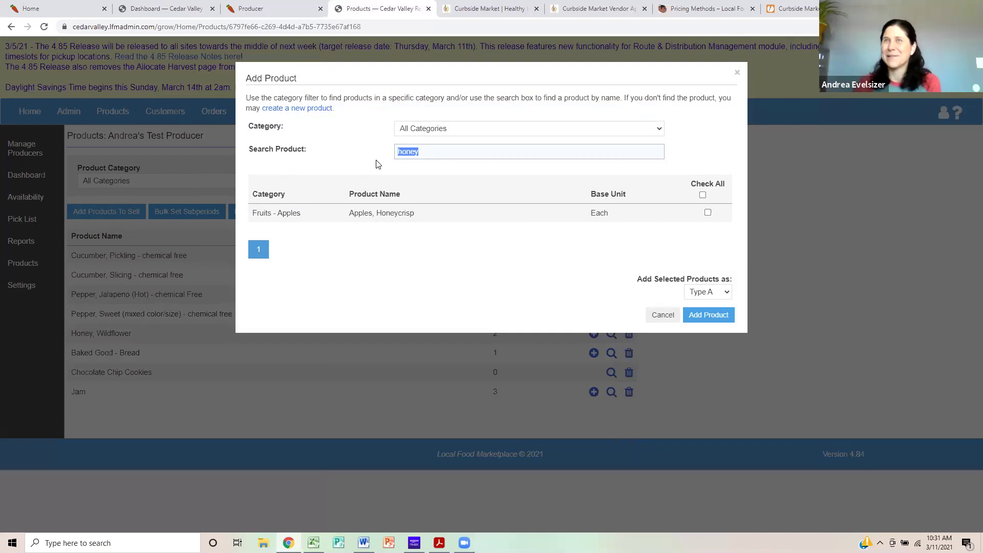
pyautogui.write('tom')
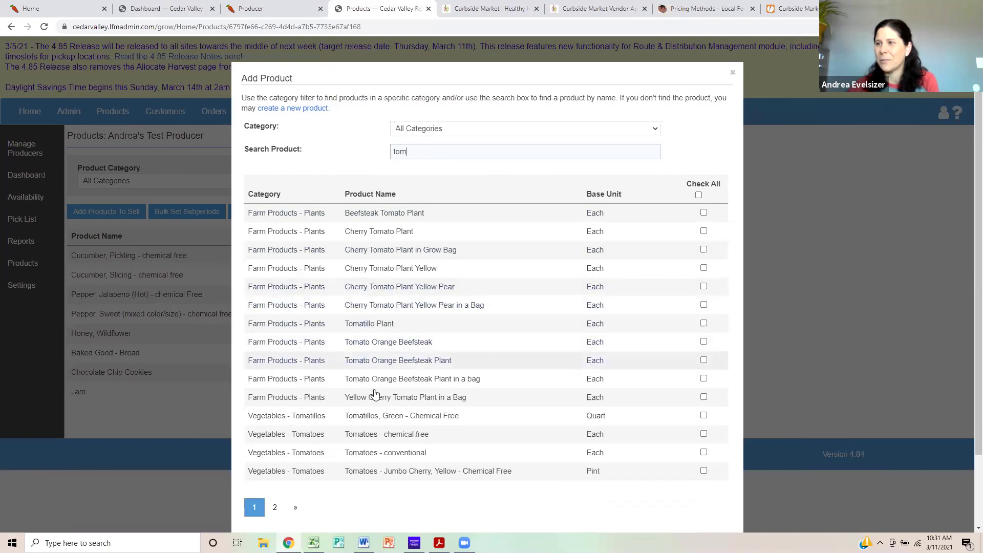
pyautogui.click(367, 439)
pyautogui.scroll(-1, 717, 451)
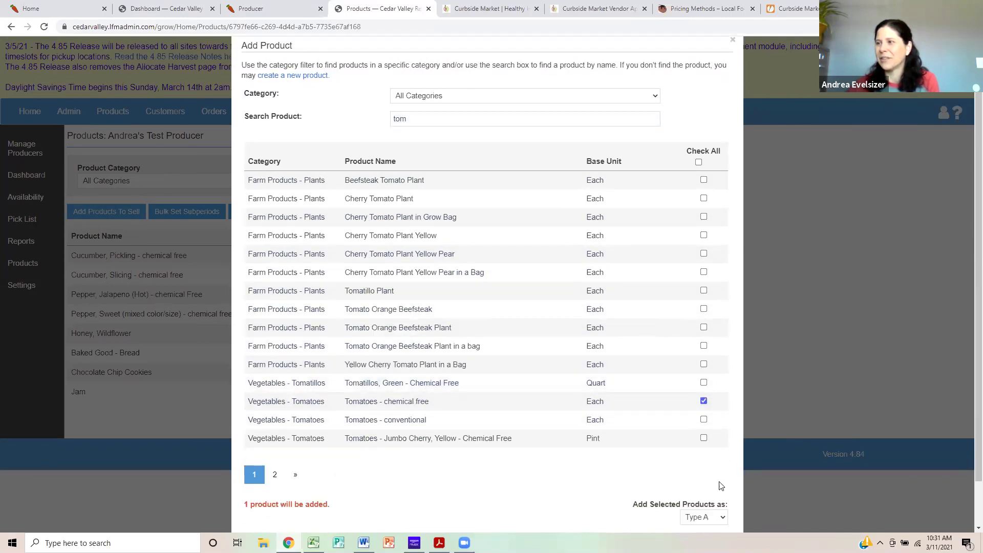
pyautogui.scroll(-1, 708, 435)
pyautogui.click(704, 489)
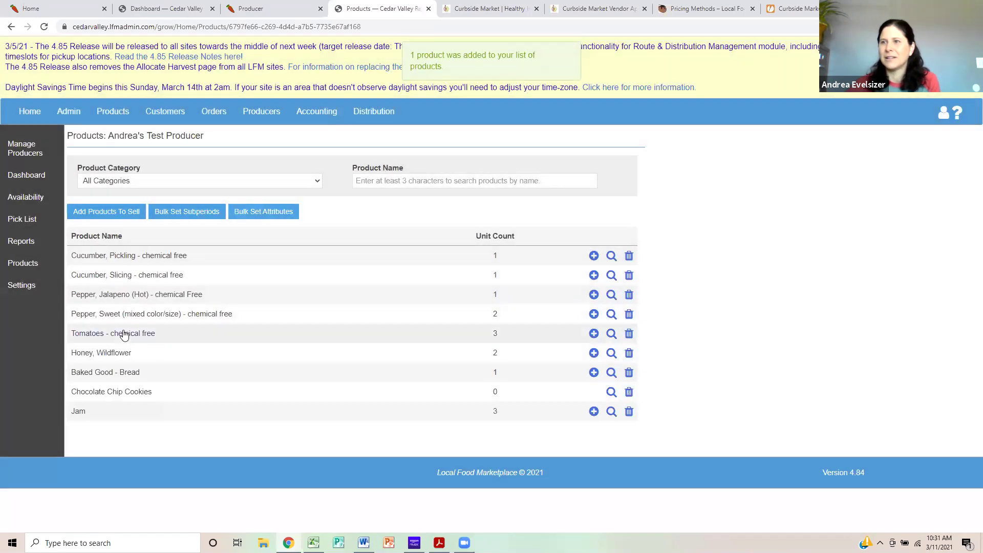
# Step: Look at the image selection and upload option for Tomatoes - chemical free, and return to the product list without uploading
pyautogui.click(123, 334)
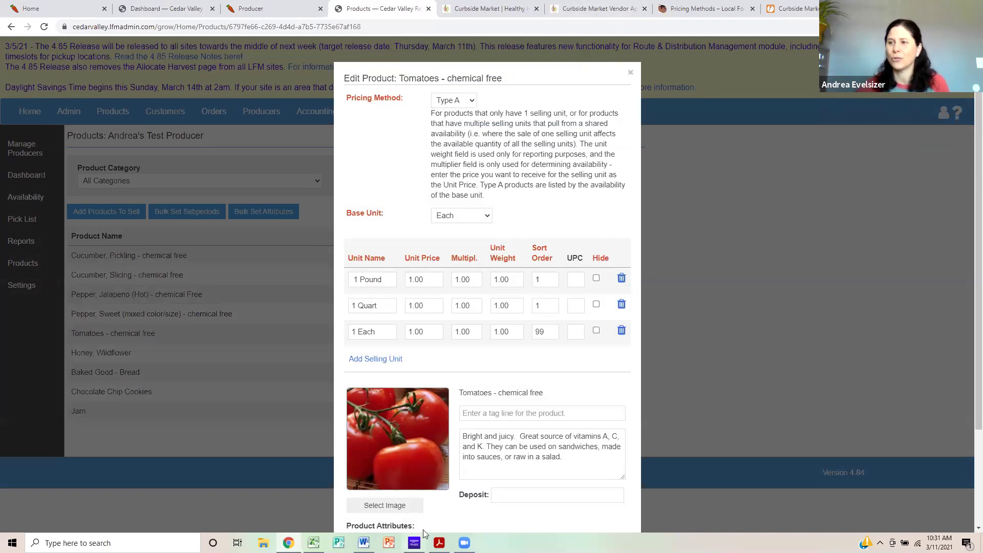
pyautogui.click(385, 505)
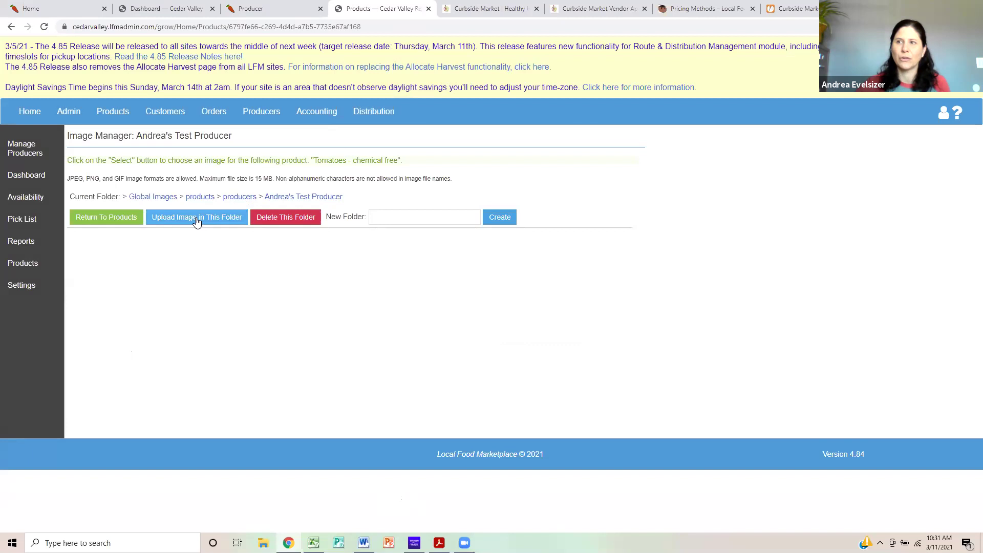
pyautogui.click(219, 224)
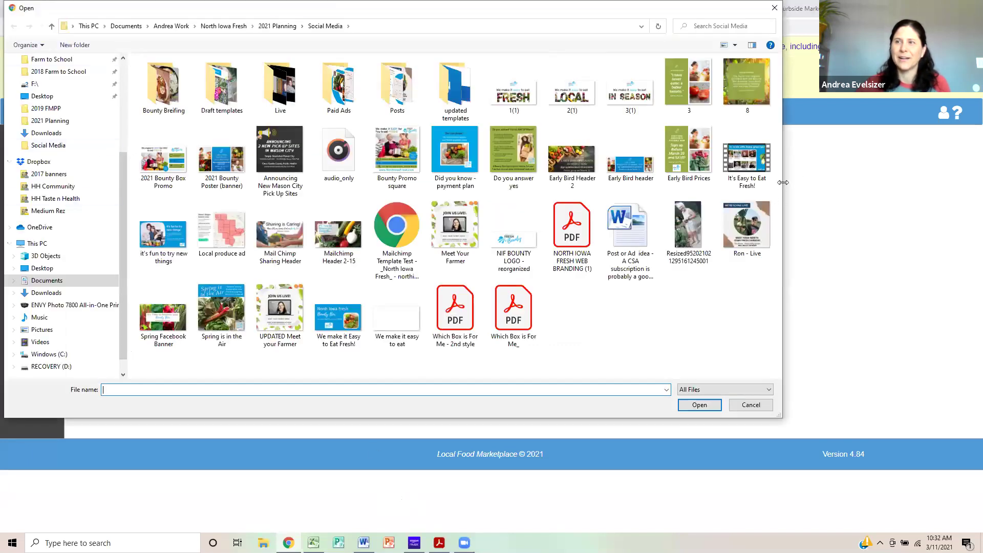
pyautogui.click(775, 9)
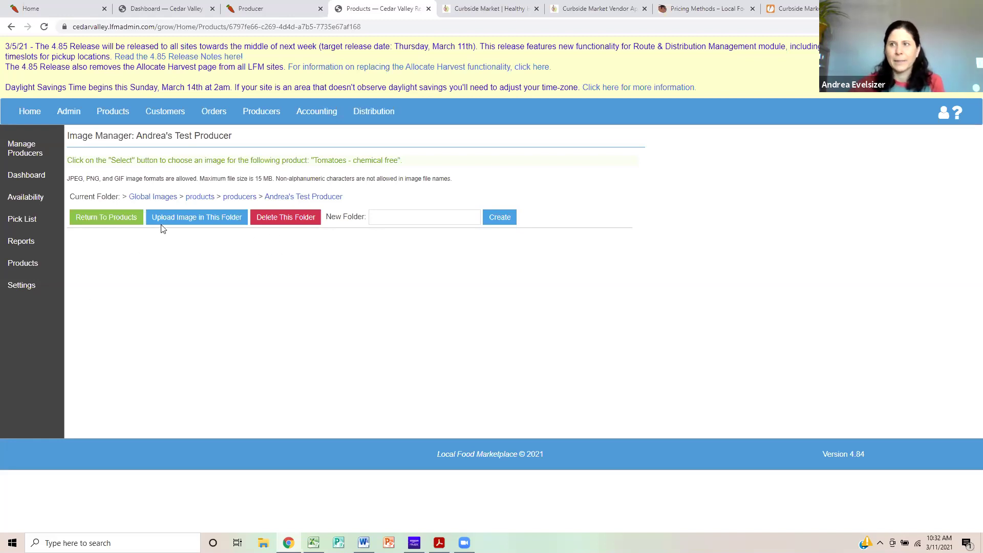
pyautogui.click(34, 267)
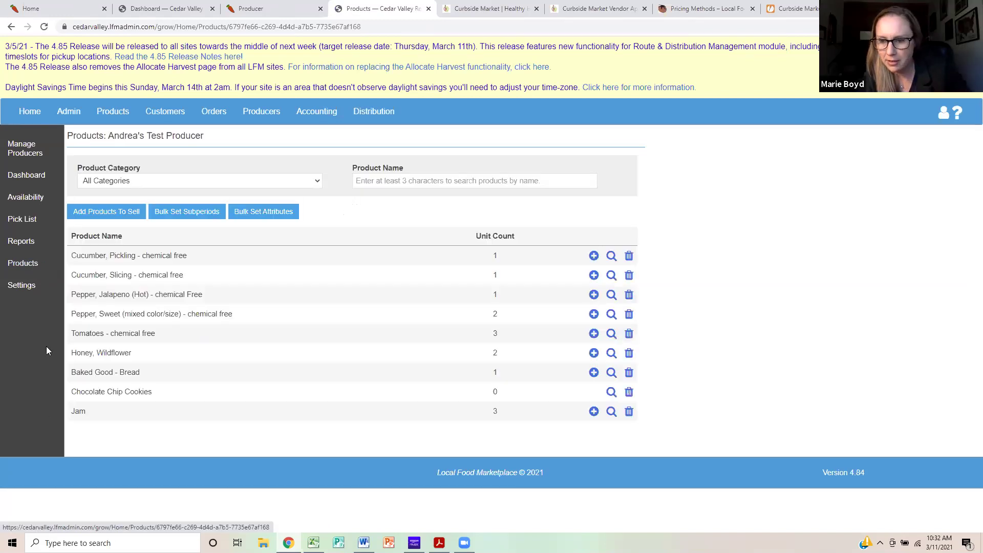
# Step: View the Jam product's details and its selling unit availability, closing both without changes
pyautogui.click(82, 413)
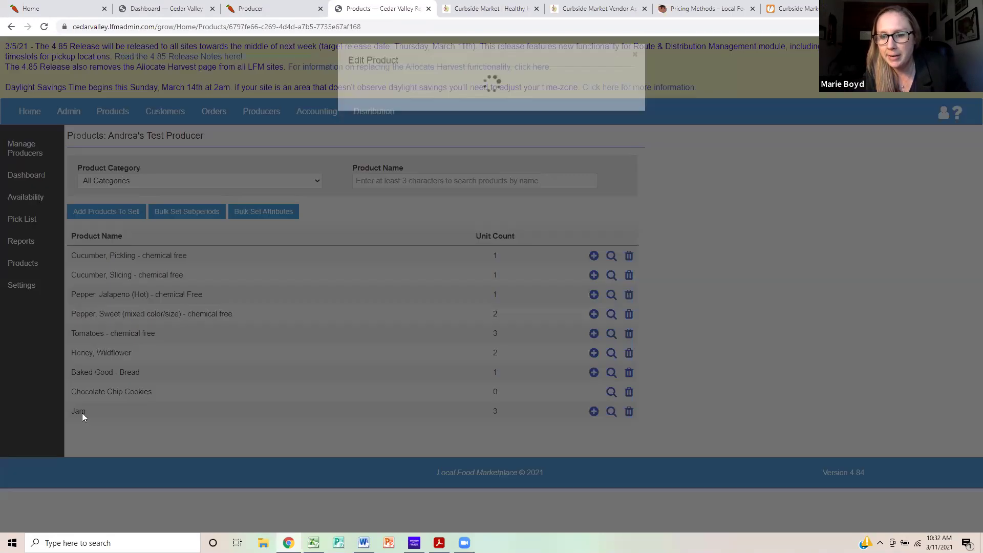
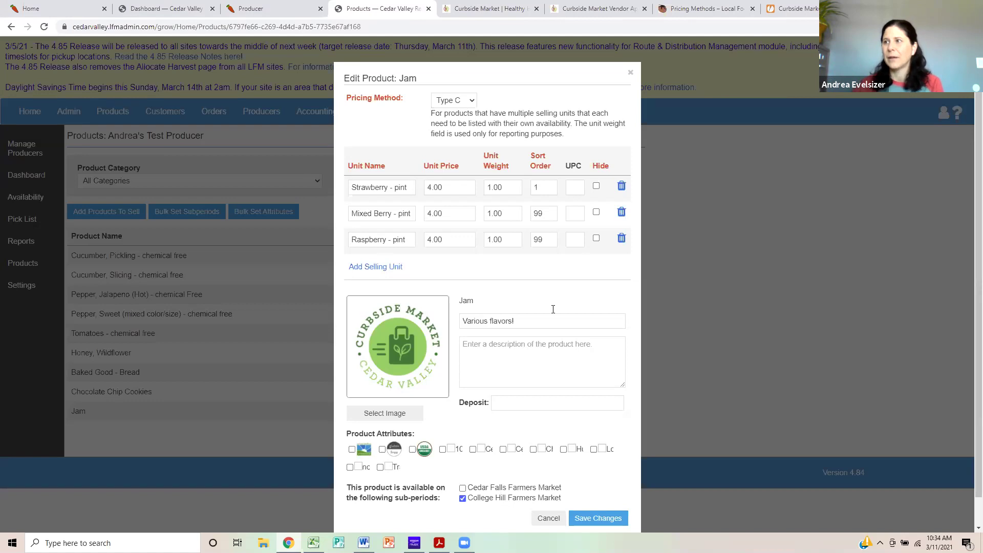
pyautogui.click(631, 74)
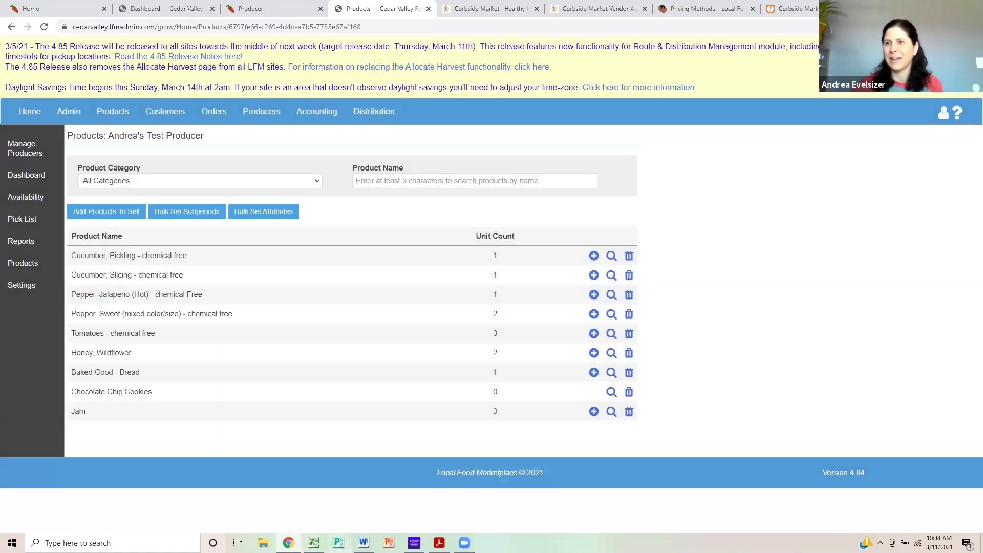
pyautogui.click(592, 413)
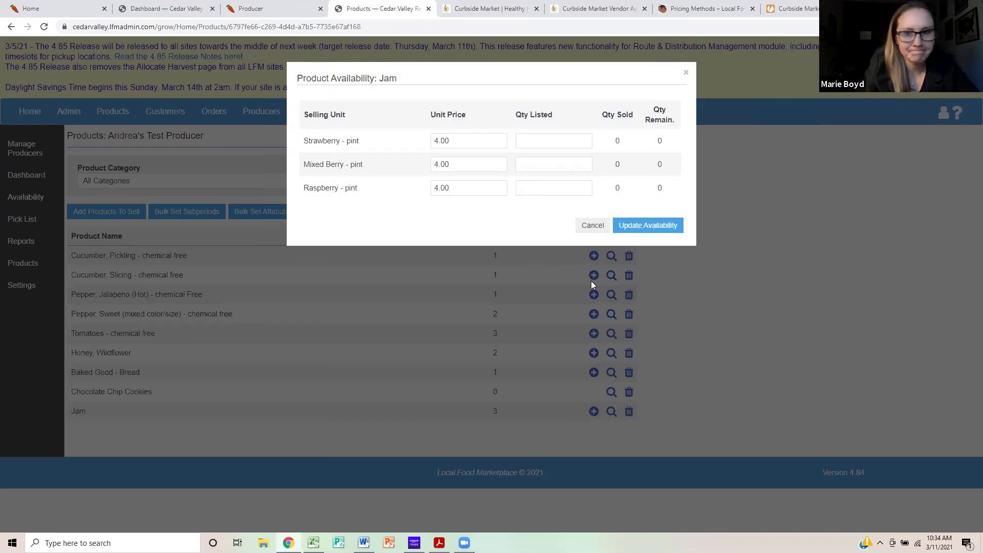
pyautogui.click(593, 226)
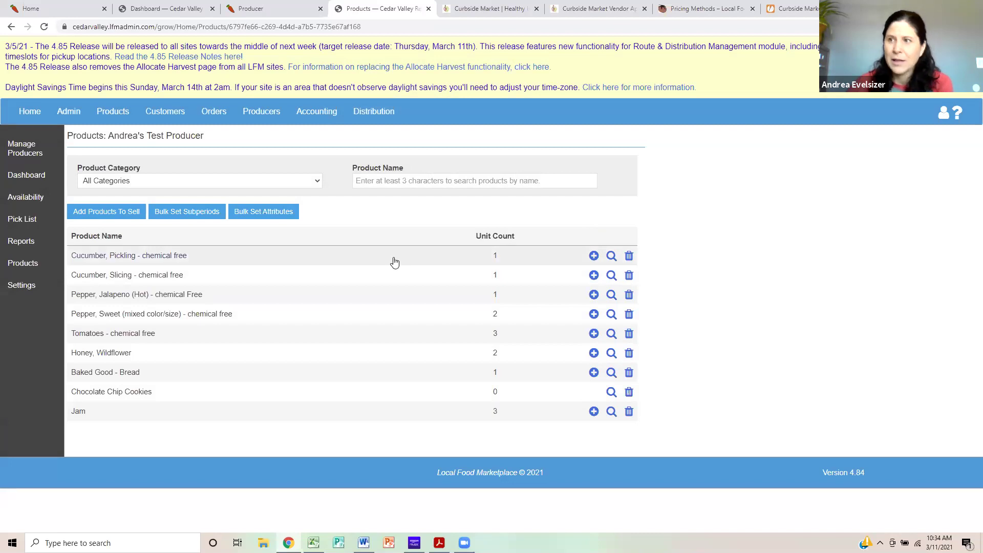
# Step: Open Cucumber, Pickling - chemical free for editing and check the base unit options, keeping Each
pyautogui.click(98, 258)
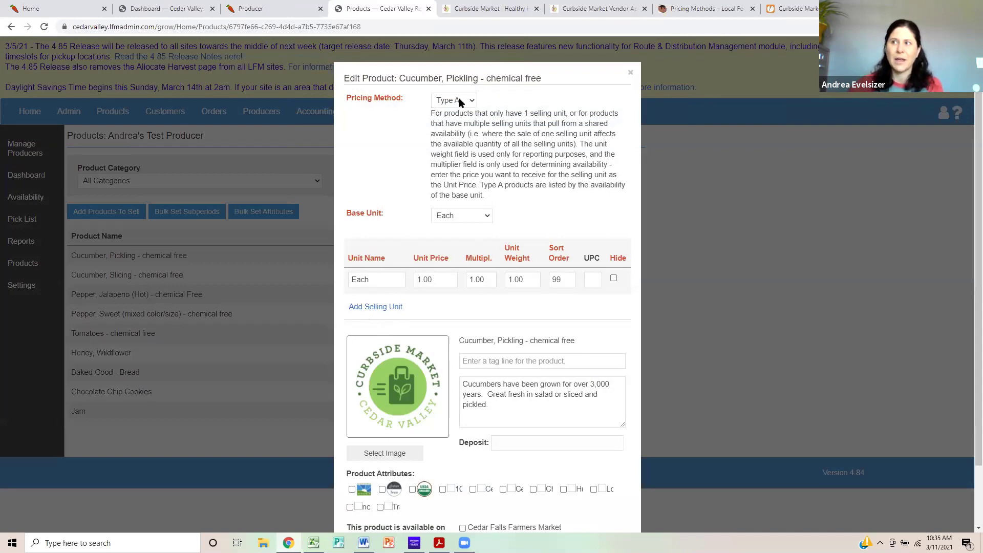
pyautogui.click(473, 215)
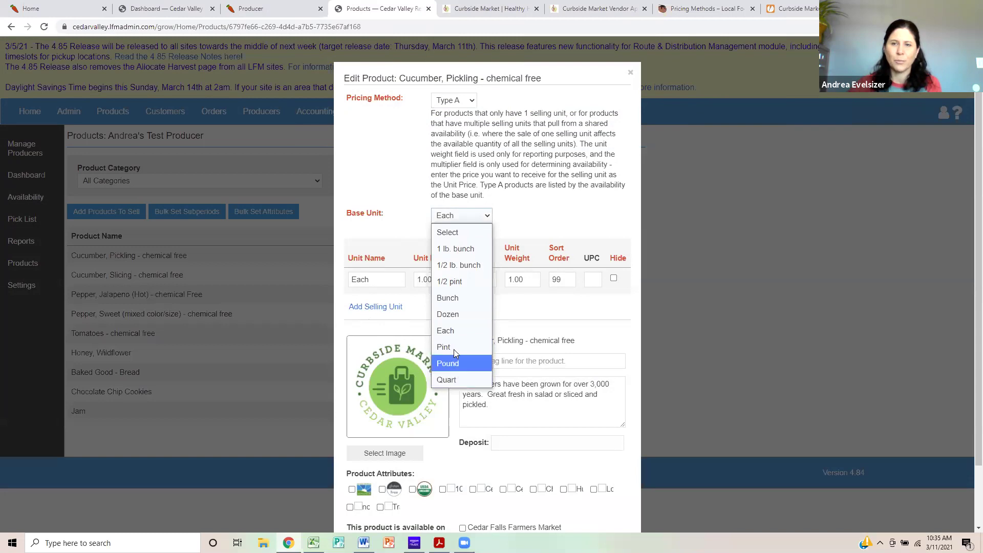
pyautogui.click(526, 310)
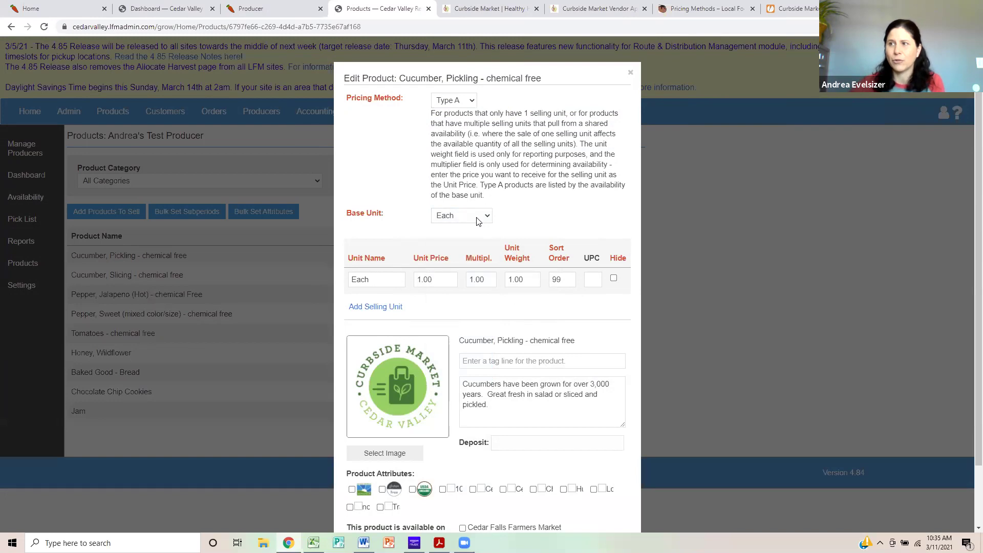
pyautogui.click(479, 219)
pyautogui.click(480, 221)
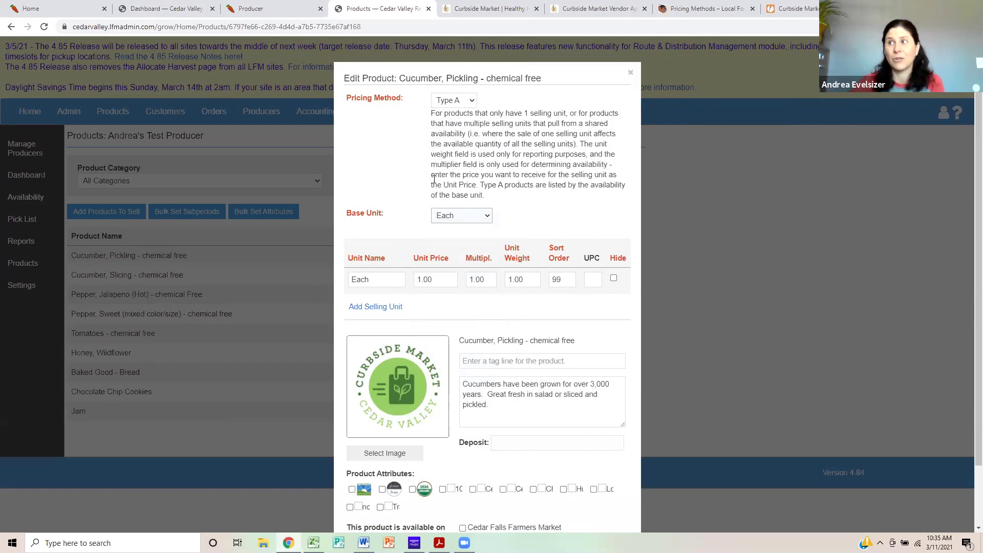
# Step: Rename the pickling cucumber's existing selling unit to Quart
pyautogui.click(372, 279)
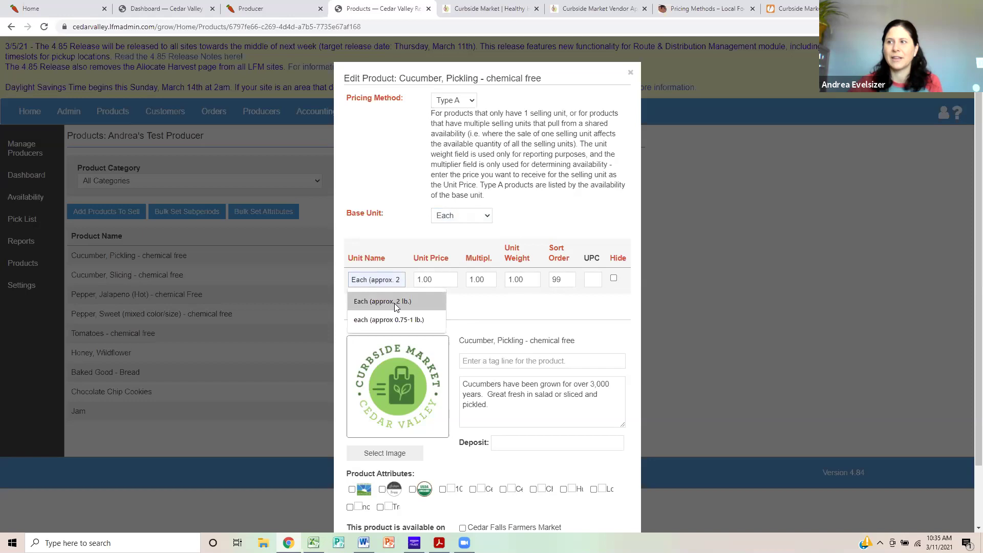
pyautogui.press('BackSpace')
pyautogui.press('BackSpace')
pyautogui.press('BackSpace')
pyautogui.press('BackSpace')
pyautogui.write('P')
pyautogui.press('BackSpace')
pyautogui.write('P')
pyautogui.press('BackSpace')
pyautogui.write('Quar')
pyautogui.click(405, 295)
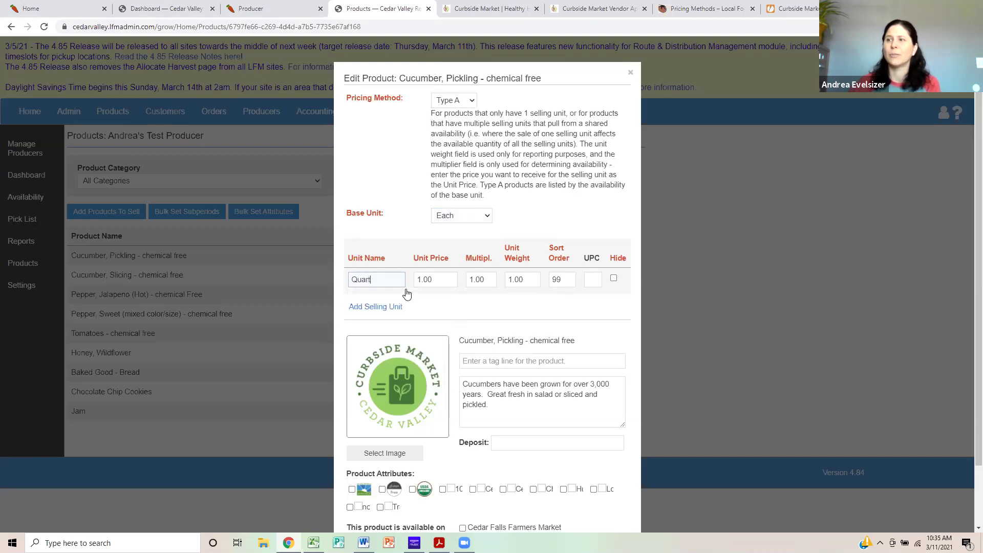
# Step: Add a selling unit named "10 lb. box" with a unit price of 10.00 and a multiplier of 10.00
pyautogui.click(365, 306)
pyautogui.click(366, 325)
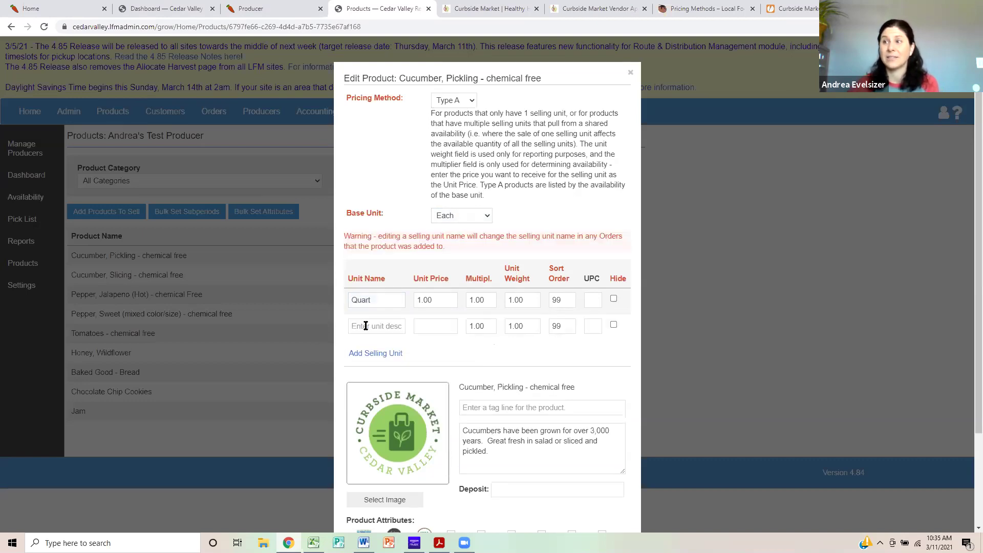
pyautogui.write('10 lb. box')
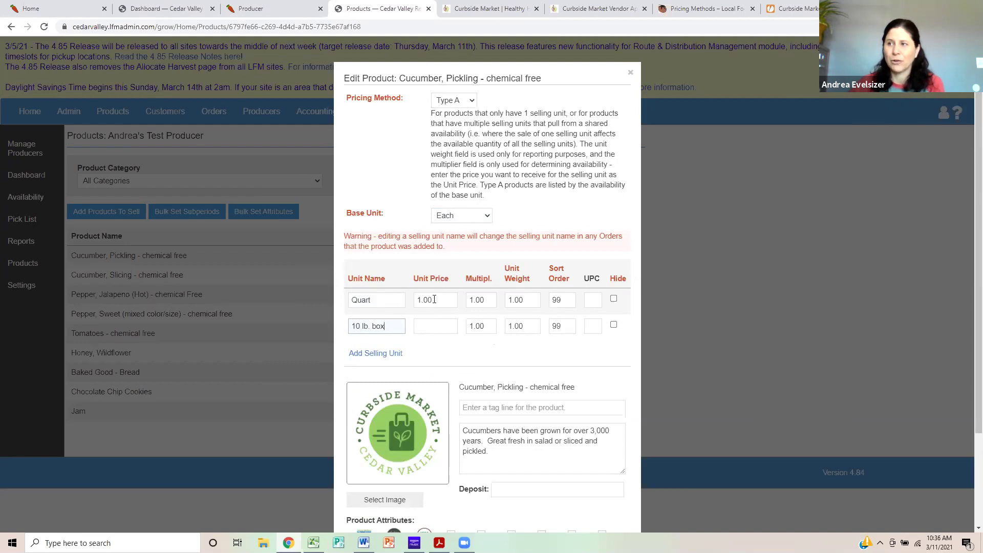
pyautogui.click(415, 326)
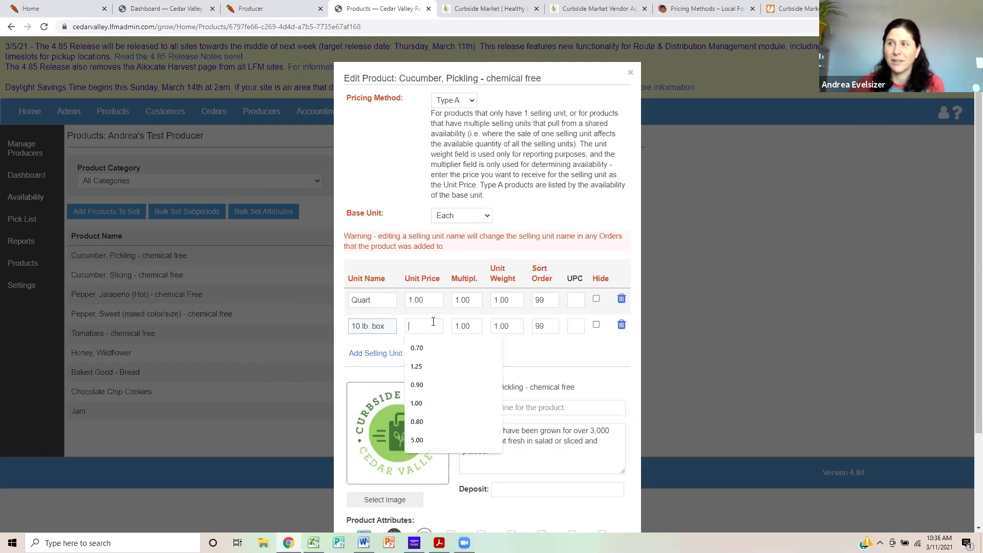
pyautogui.write('10.00')
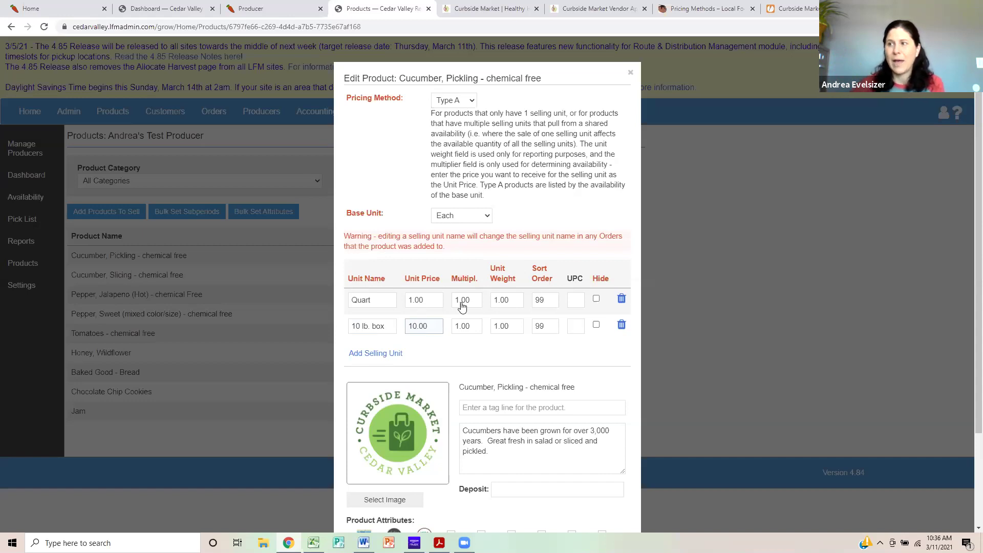
pyautogui.click(452, 328)
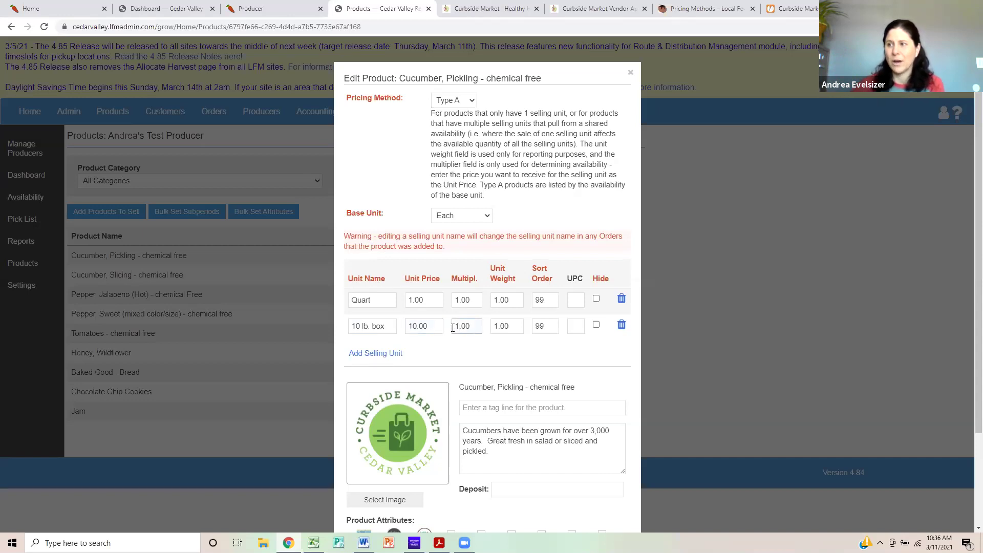
pyautogui.write('0')
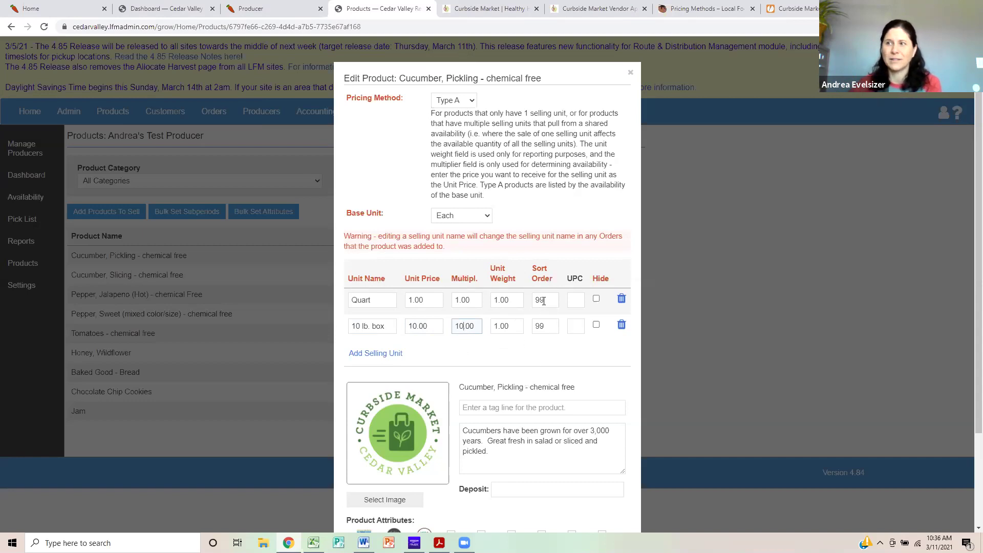
# Step: Set the sort order to 1 for the 10 lb. box and 2 for the Quart
pyautogui.doubleClick(541, 326)
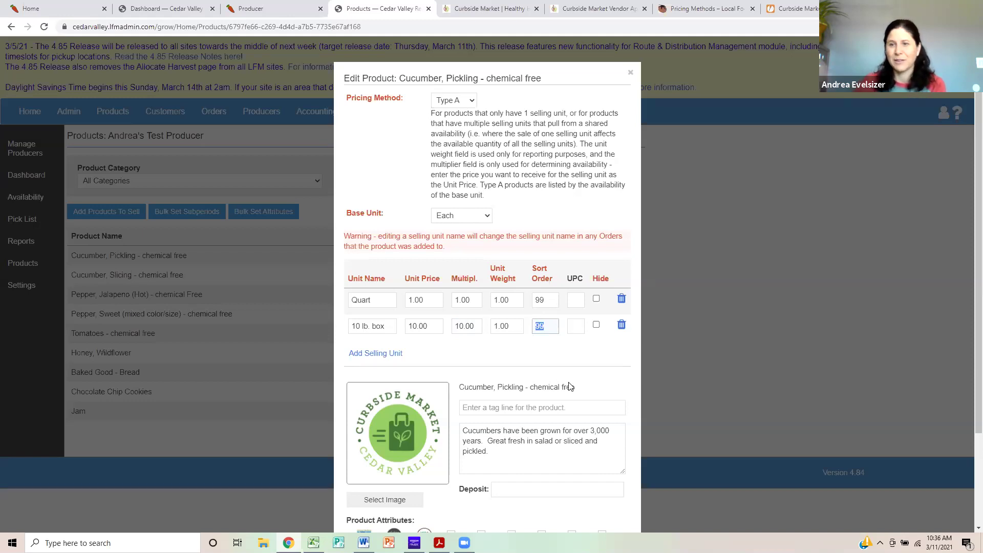
pyautogui.write('1')
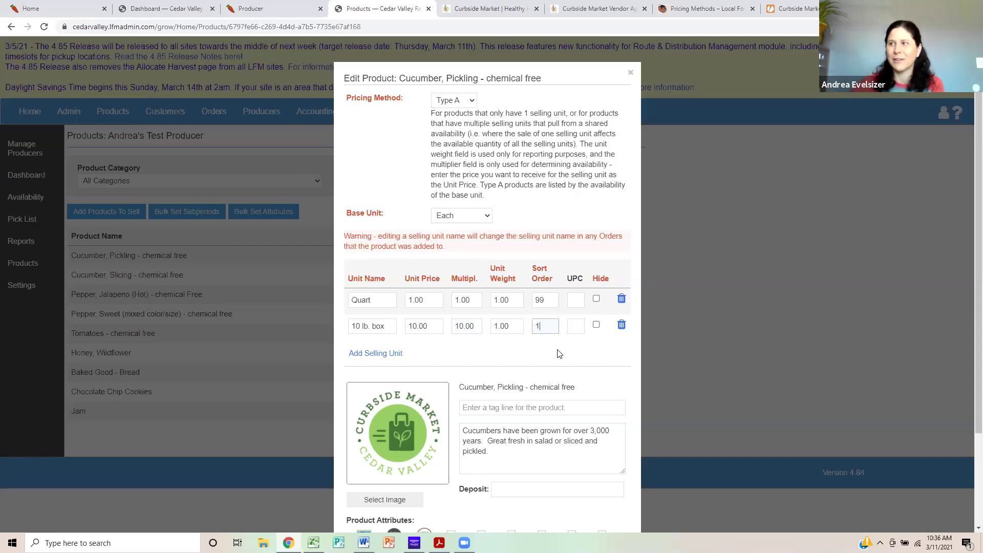
pyautogui.doubleClick(538, 302)
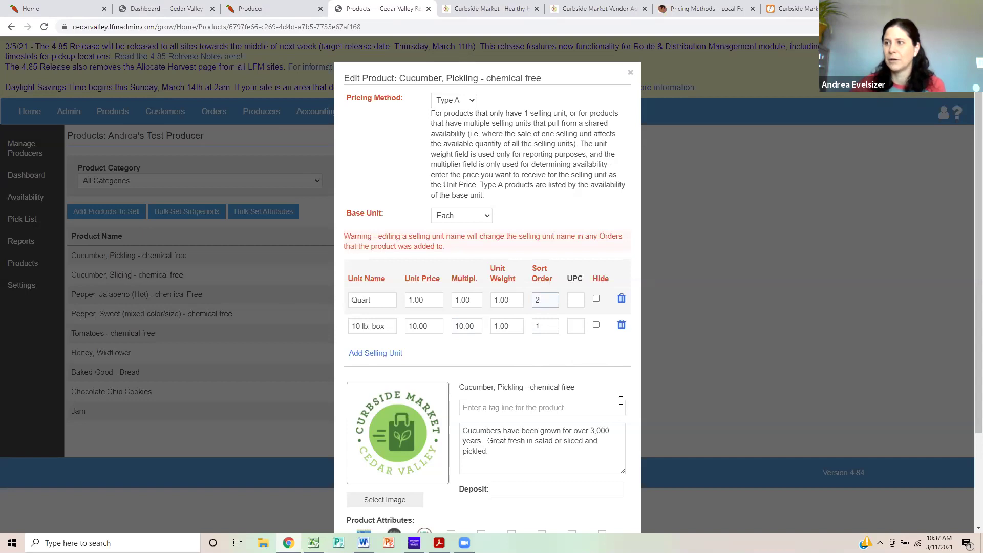
# Step: Enter the tag line "Perfect for Pickles!" for the pickling cucumber and save the product changes
pyautogui.scroll(-2, 620, 401)
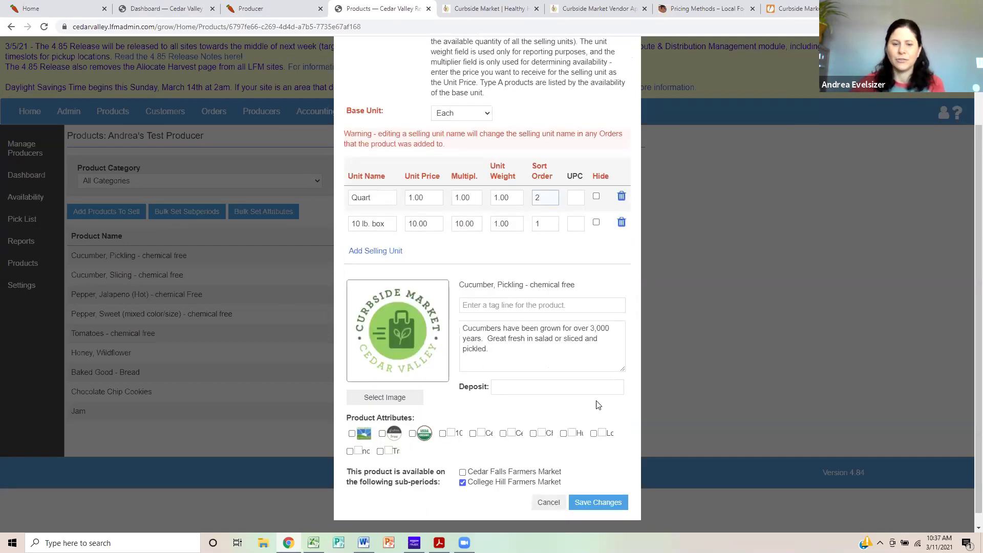
pyautogui.click(500, 306)
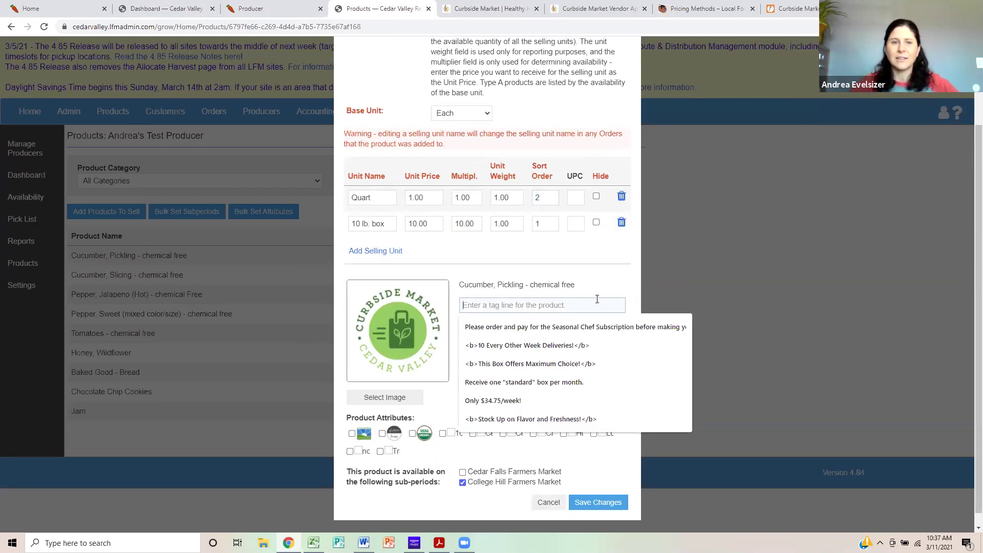
pyautogui.scroll(-1, 596, 298)
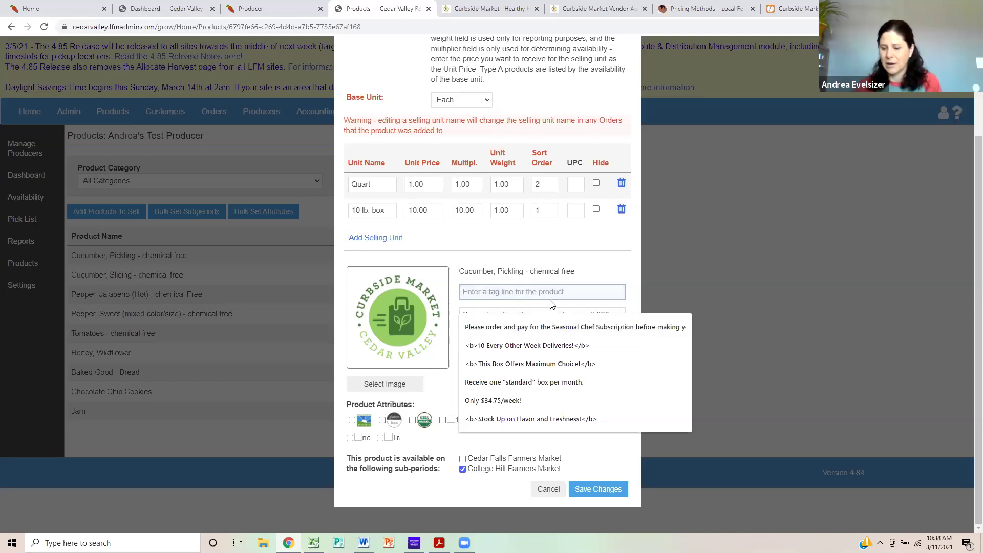
pyautogui.write('S')
pyautogui.press('BackSpace')
pyautogui.write('S')
pyautogui.press('BackSpace')
pyautogui.write('P')
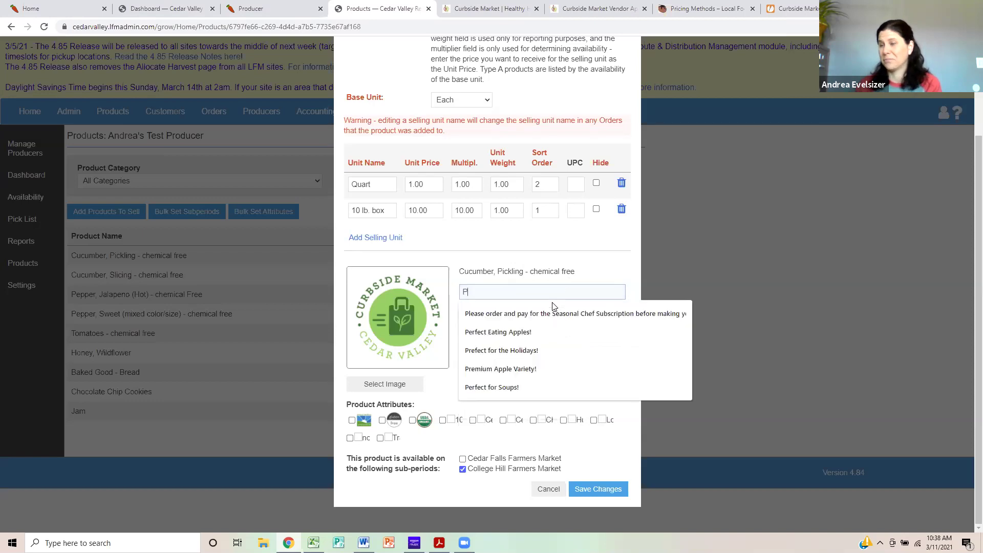
pyautogui.write('erfect f')
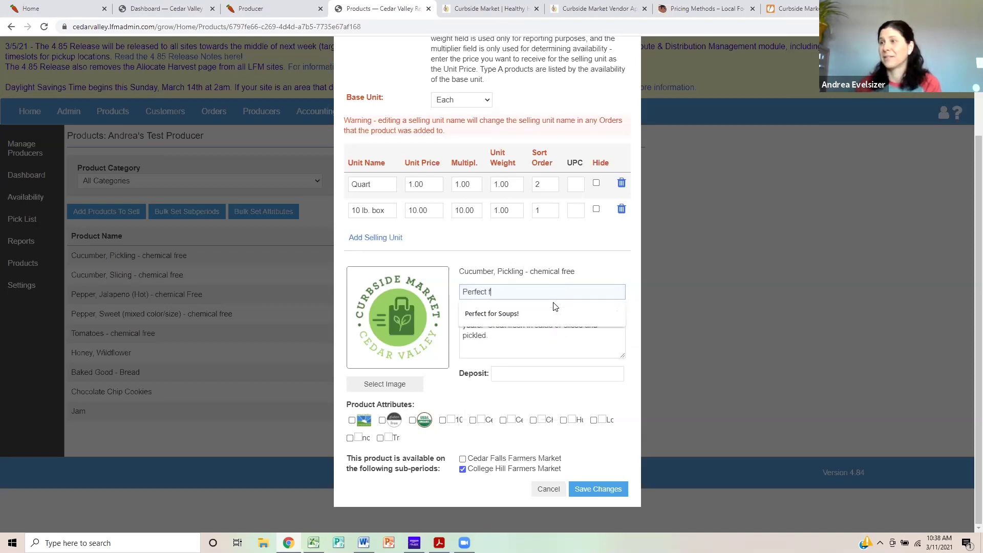
pyautogui.write('or Pickles!')
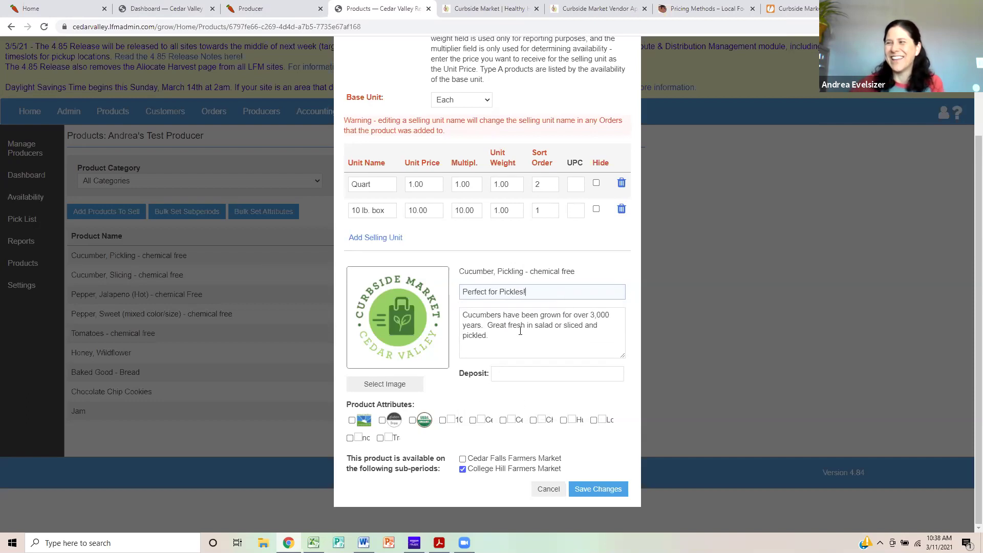
pyautogui.tripleClick(476, 330)
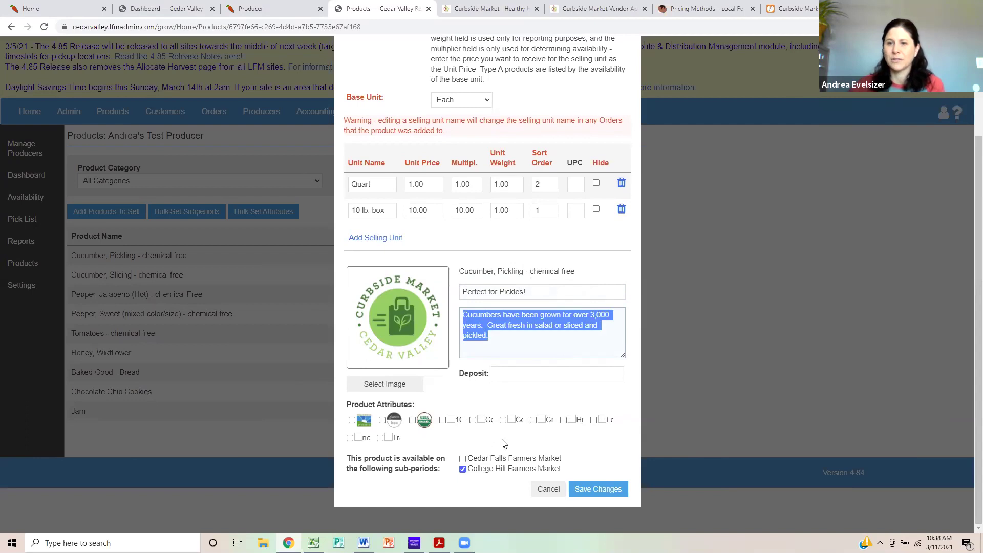
pyautogui.click(612, 496)
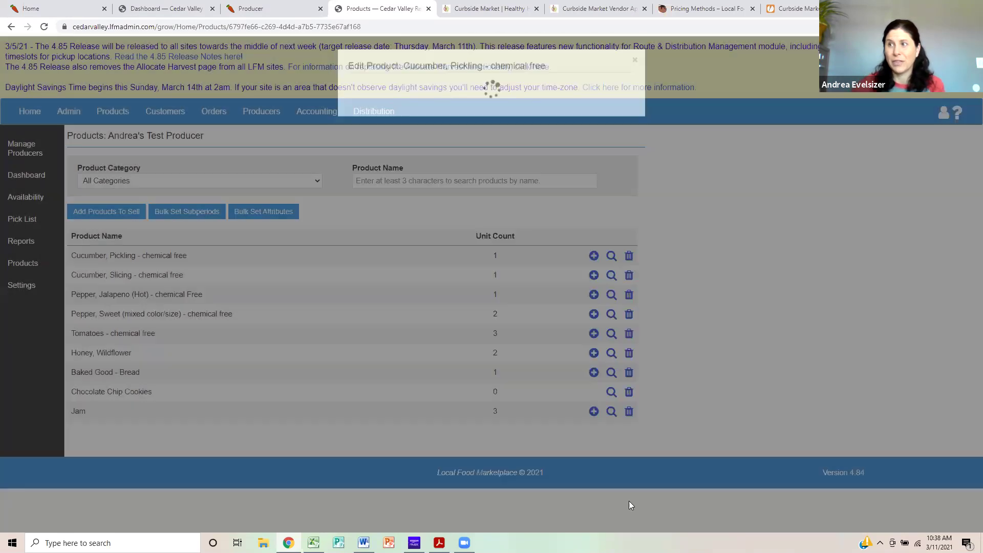
# Step: Open the pickling cucumber for editing and demonstrate its product attributes by selecting and clearing the USDA Certified Organic attribute
pyautogui.click(131, 256)
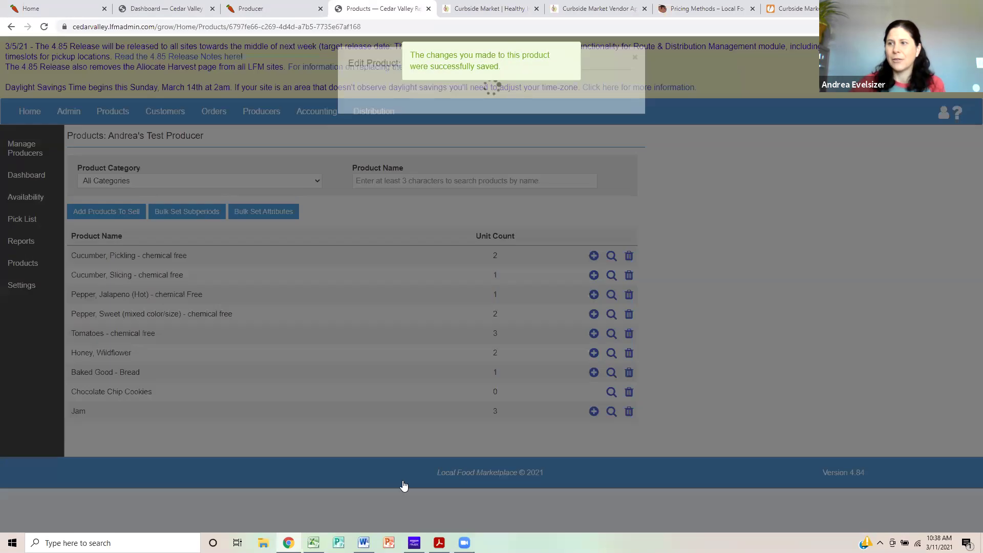
pyautogui.scroll(-3, 563, 440)
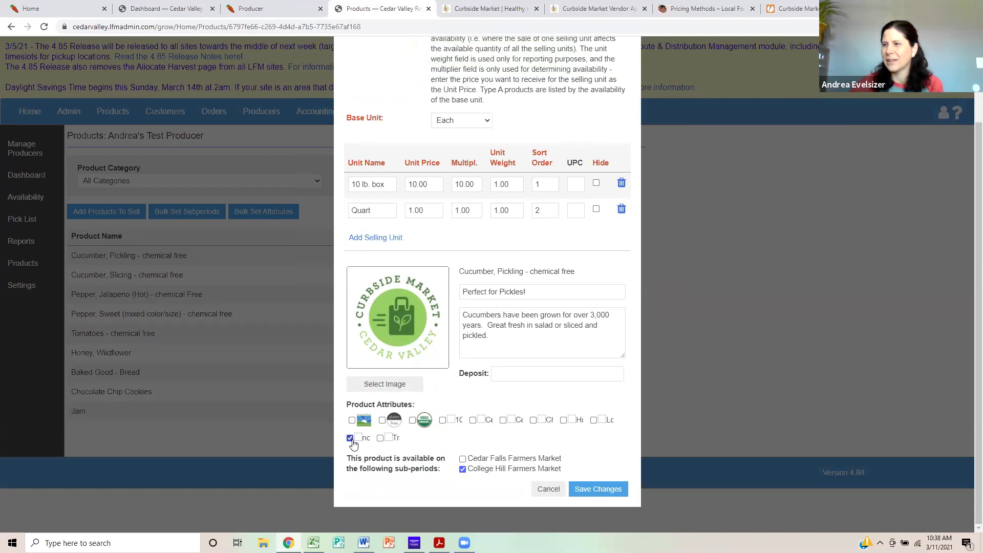
pyautogui.click(443, 420)
pyautogui.click(444, 421)
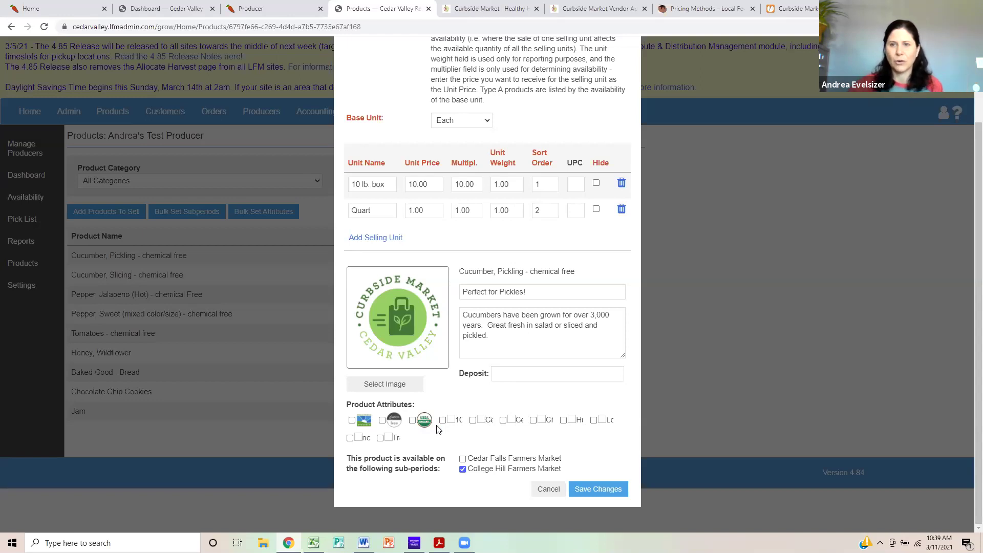
pyautogui.click(412, 419)
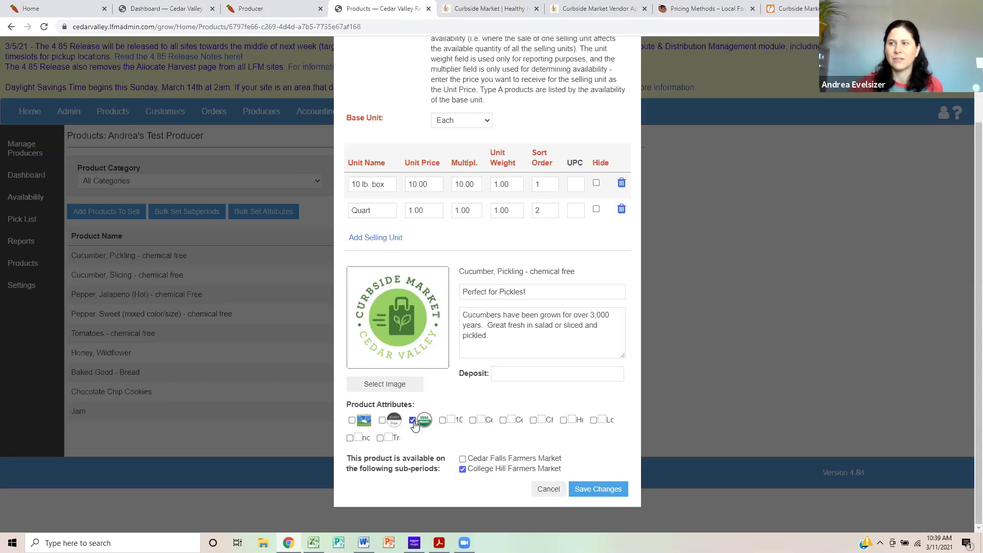
pyautogui.click(412, 420)
pyautogui.scroll(1, 471, 350)
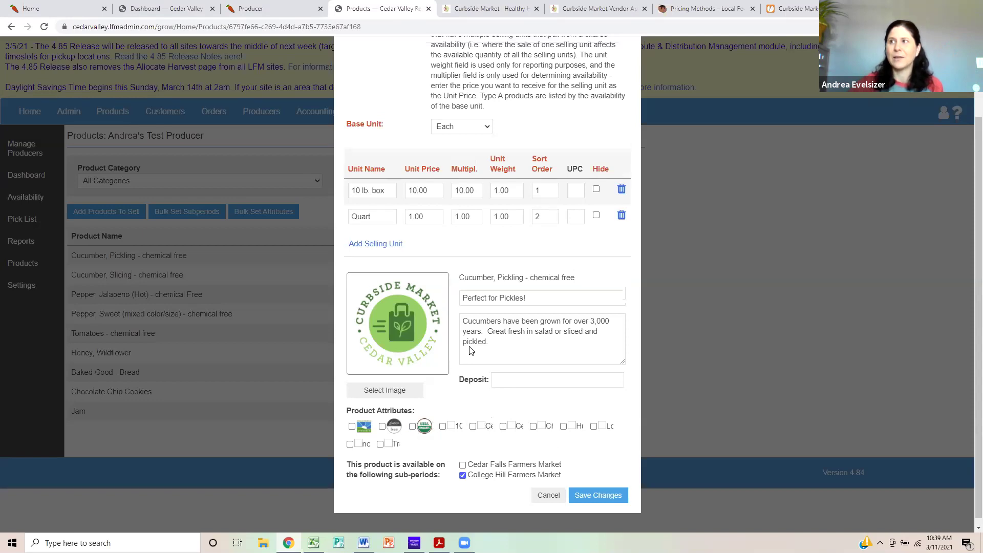
pyautogui.scroll(2, 470, 350)
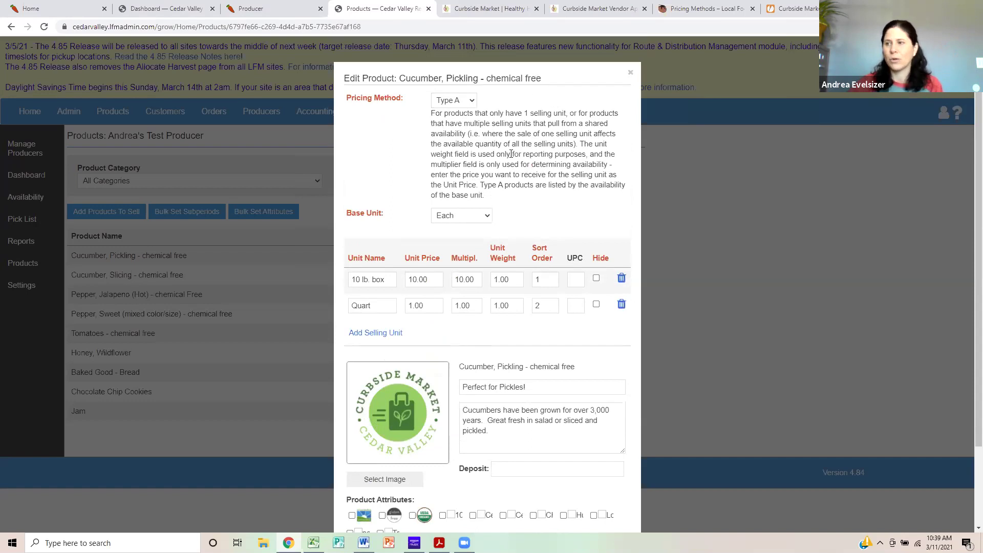
pyautogui.scroll(-2, 501, 205)
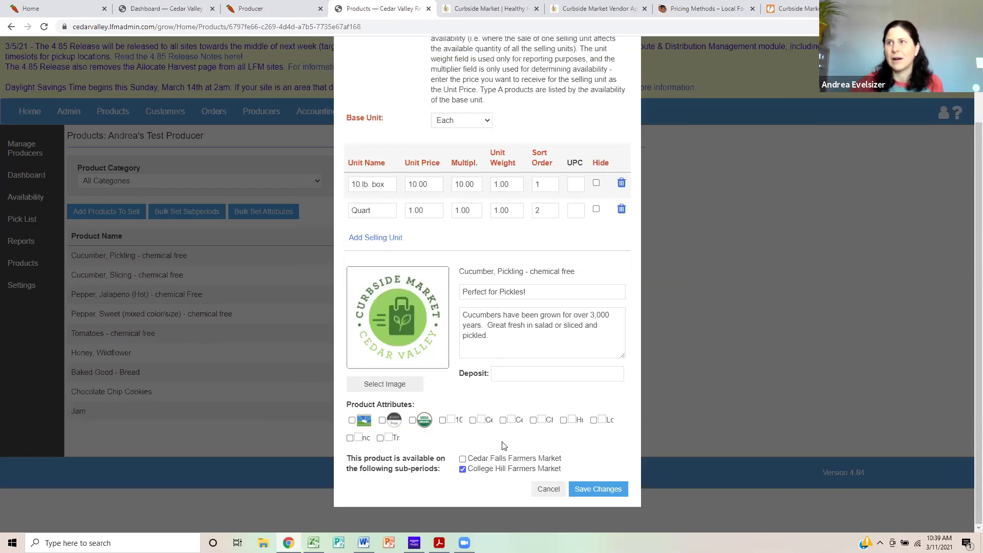
# Step: Switch to the Curbside Market storefront and filter its product list by the attributes non-GMO and USDA Certified Organic
pyautogui.click(269, 8)
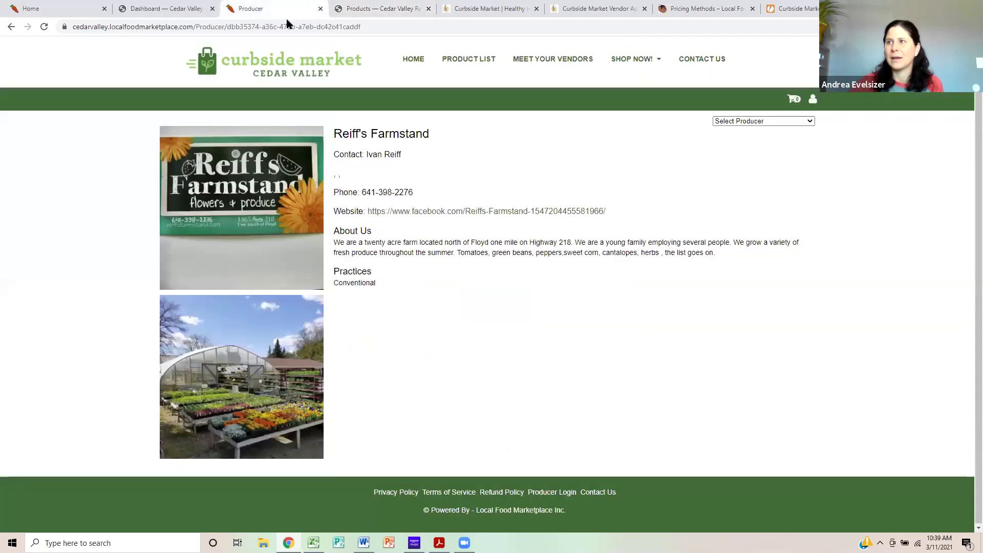
pyautogui.click(540, 62)
pyautogui.click(482, 61)
pyautogui.click(407, 101)
pyautogui.click(399, 135)
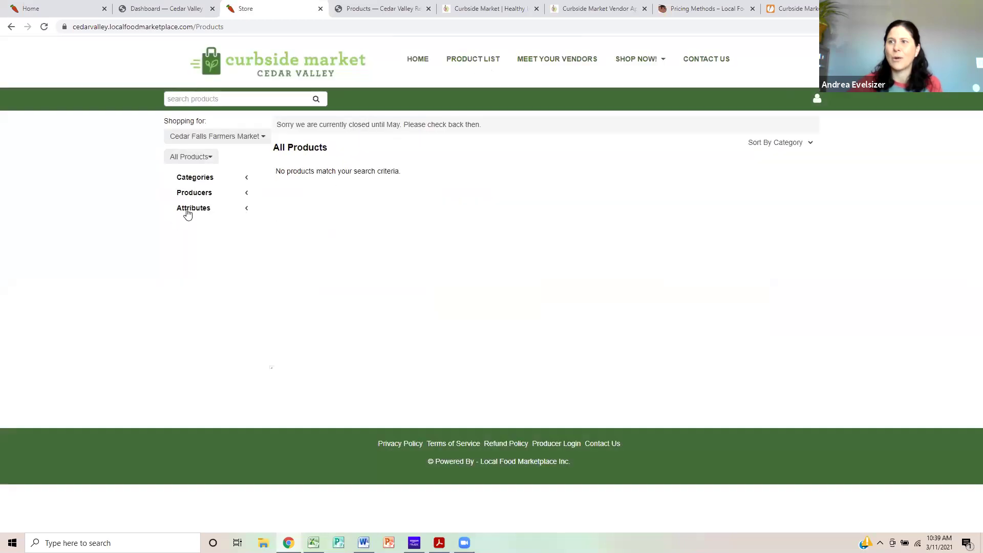
pyautogui.click(245, 211)
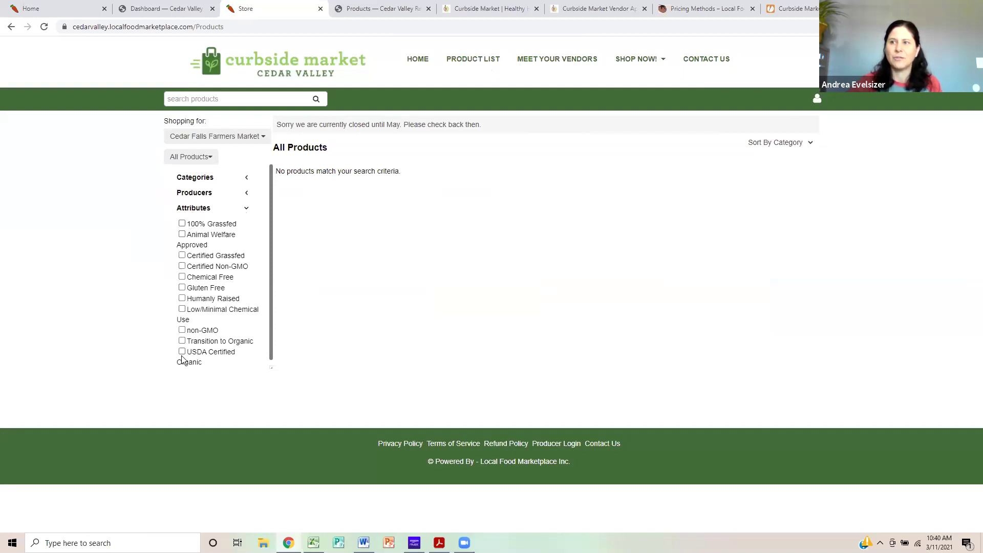
pyautogui.click(182, 330)
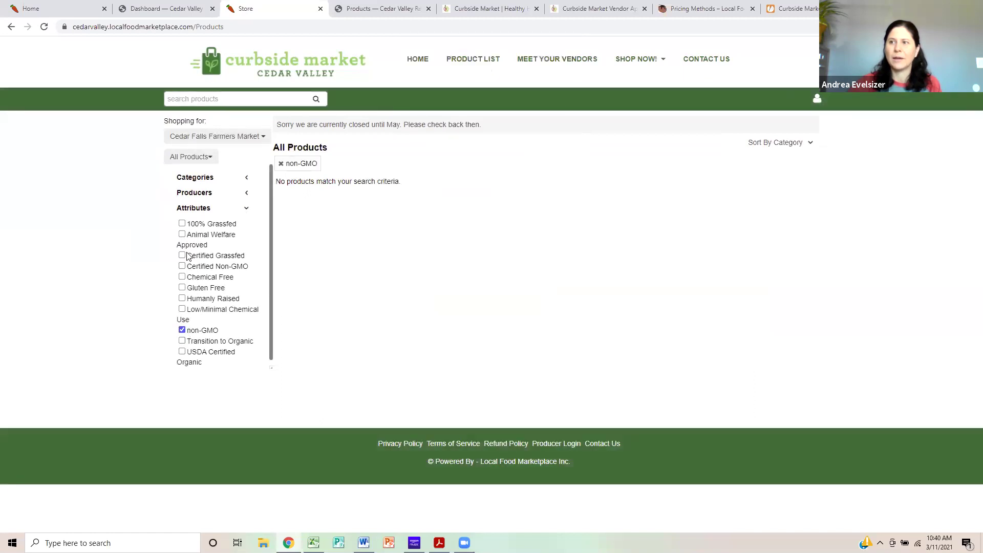
pyautogui.click(182, 352)
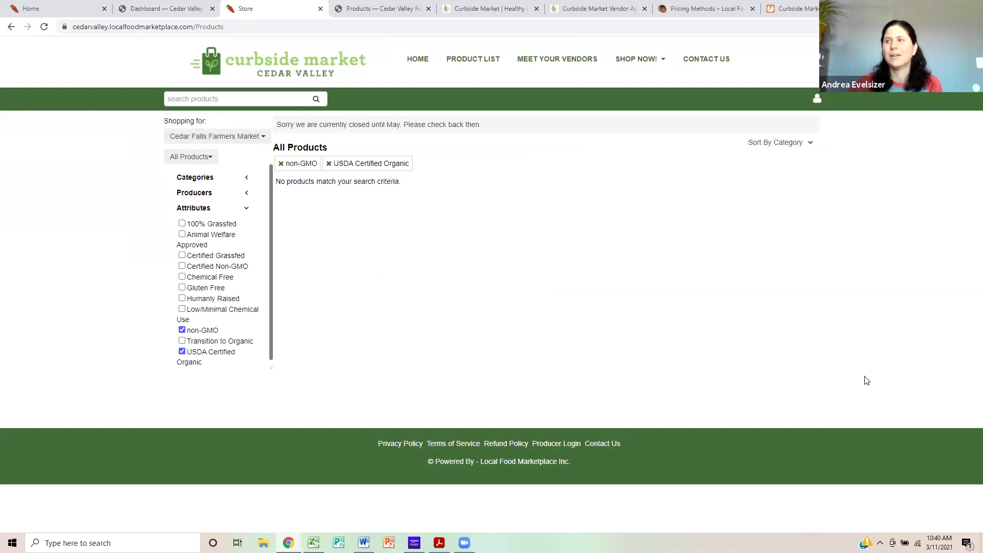
# Step: Return to the producer's product list, try bulk setting the USDA Certified Organic attribute, and cancel without applying it
pyautogui.click(390, 9)
pyautogui.scroll(2, 633, 193)
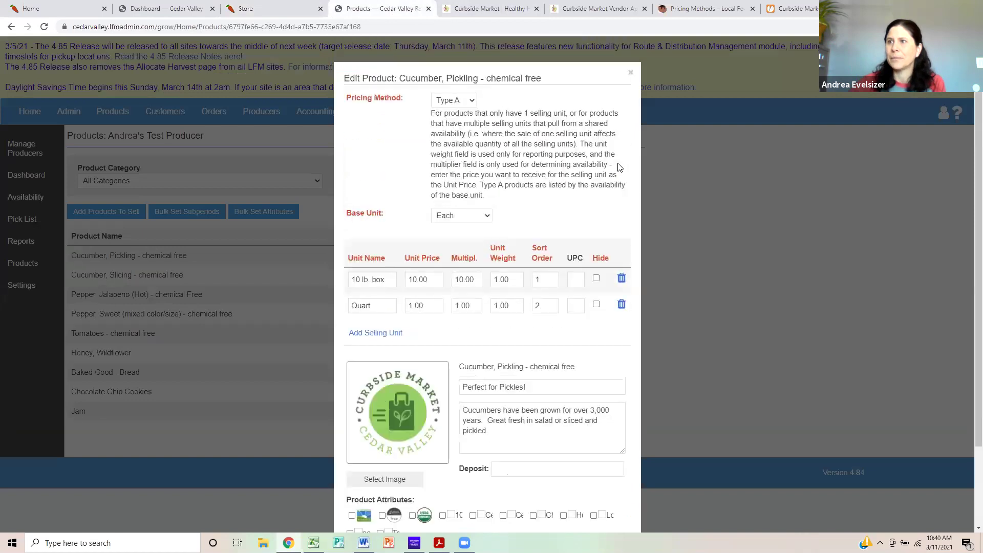
pyautogui.press('Escape')
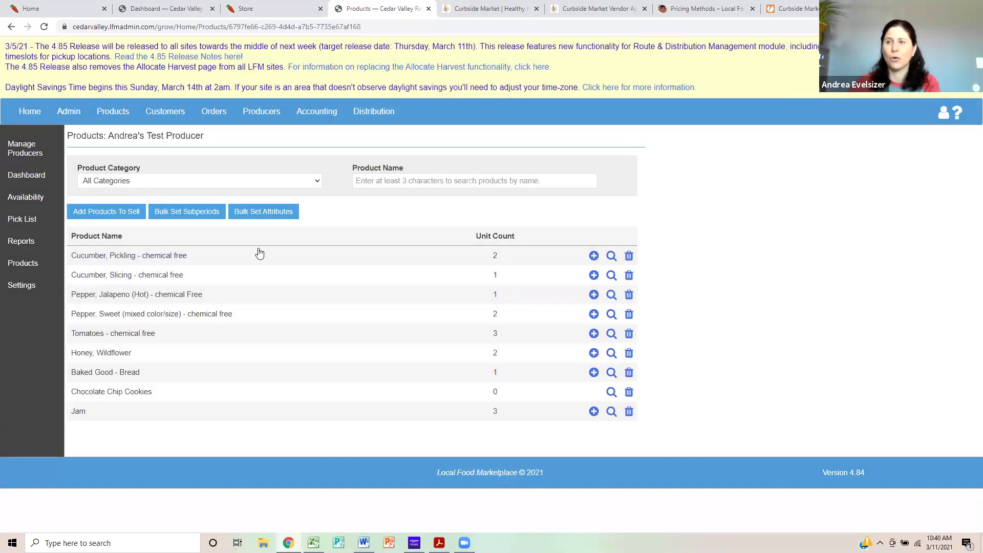
pyautogui.click(265, 219)
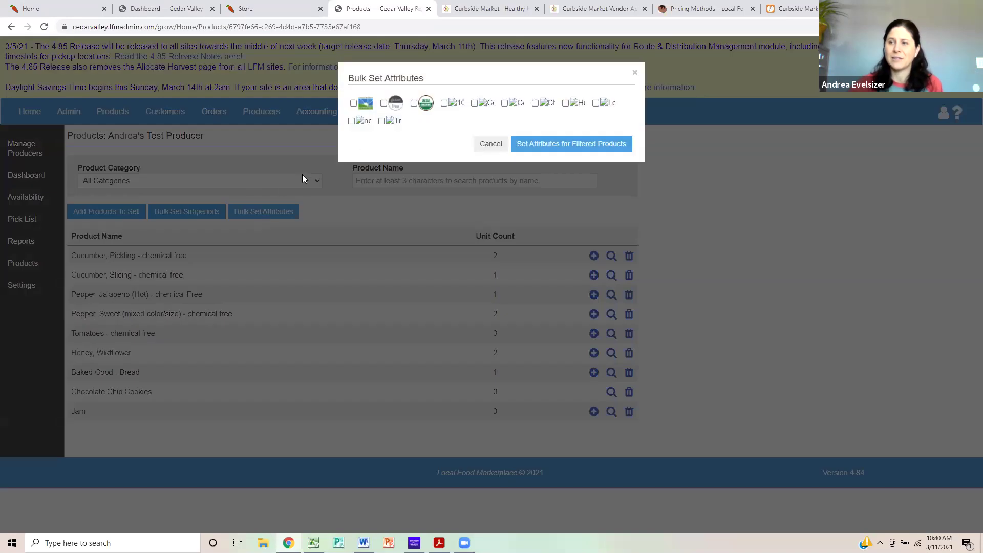
pyautogui.click(413, 104)
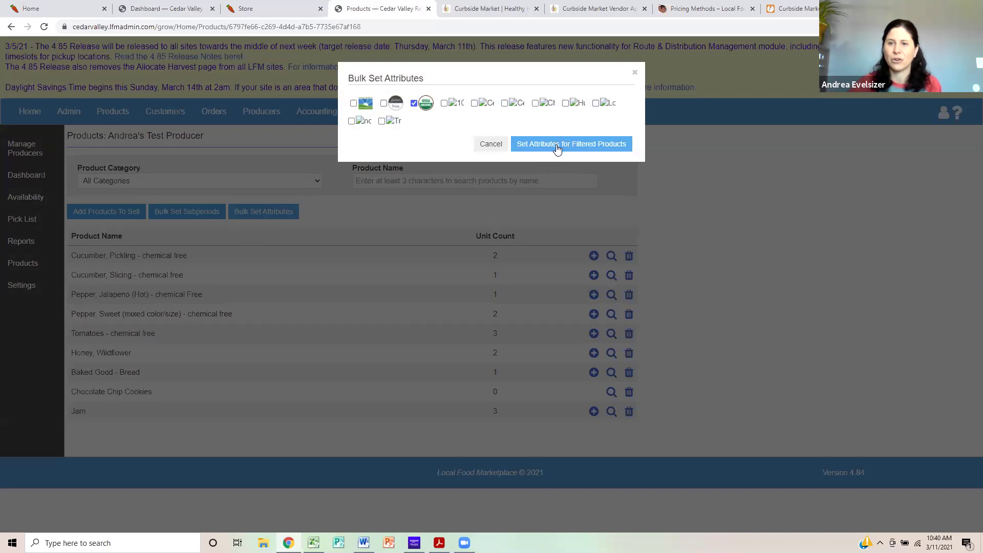
pyautogui.click(491, 146)
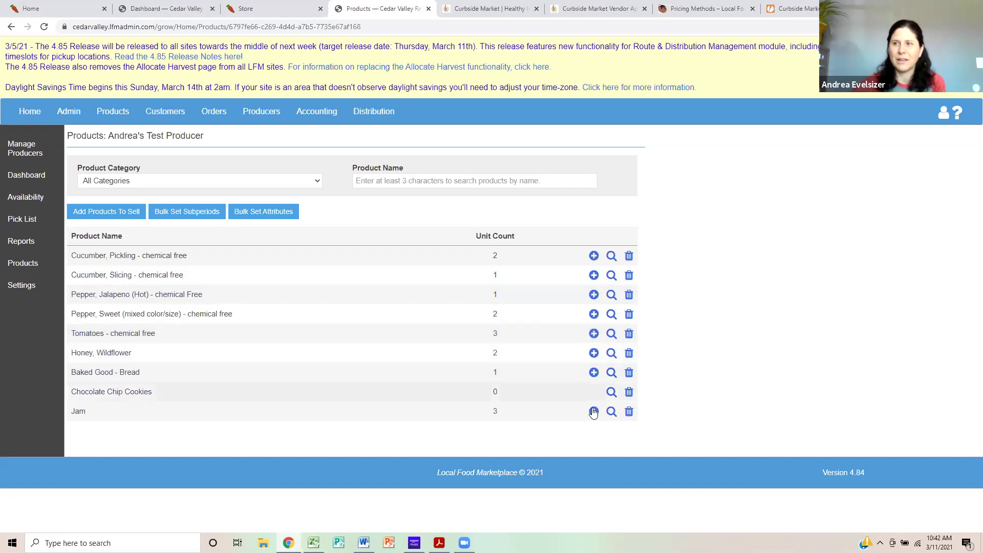
# Step: List a quantity of 50 for the pickling cucumber and reopen the product to check its pricing method
pyautogui.click(593, 255)
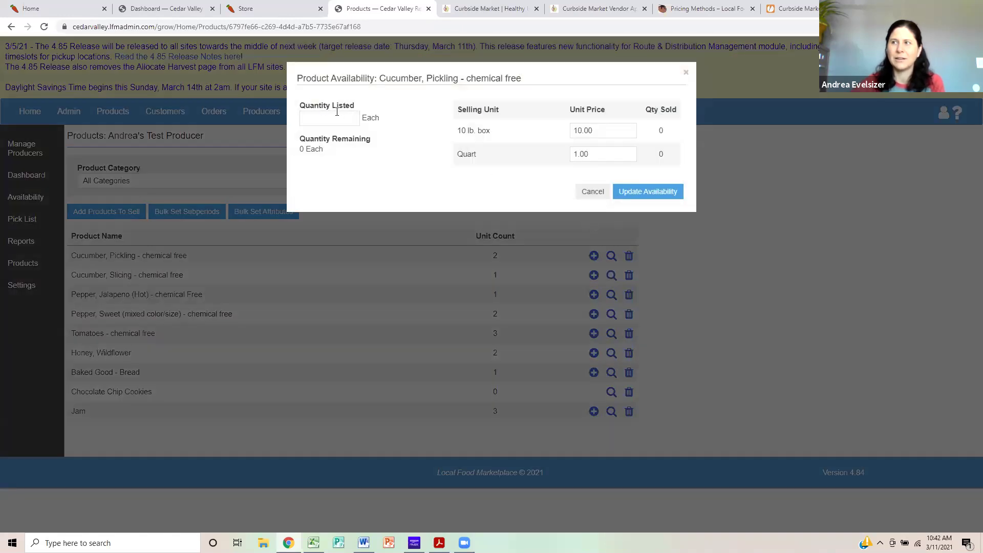
pyautogui.click(337, 112)
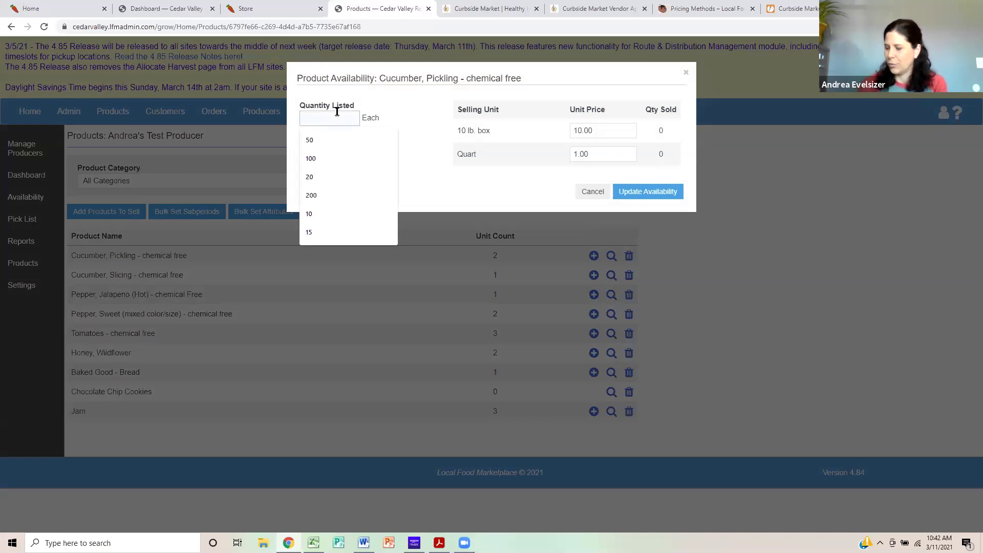
pyautogui.write('50')
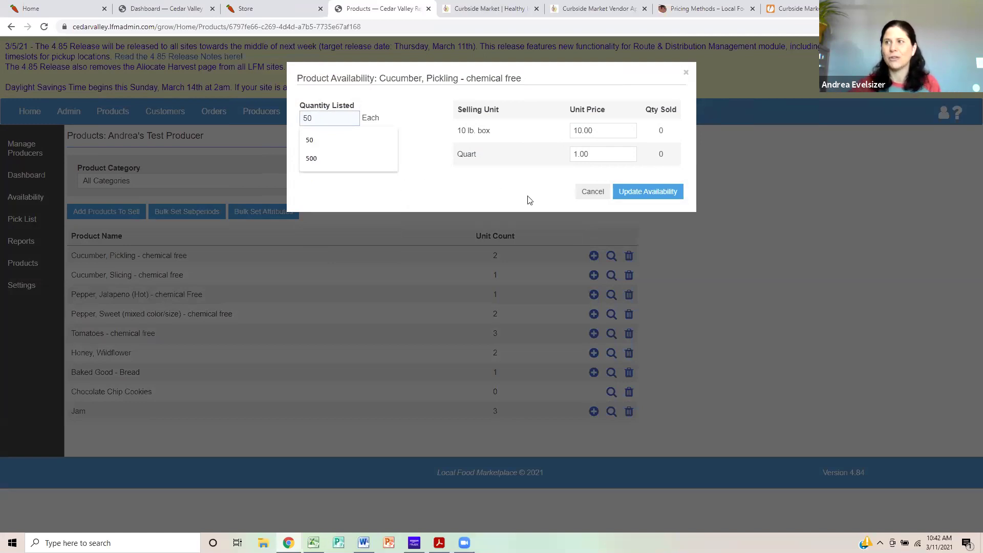
pyautogui.click(673, 198)
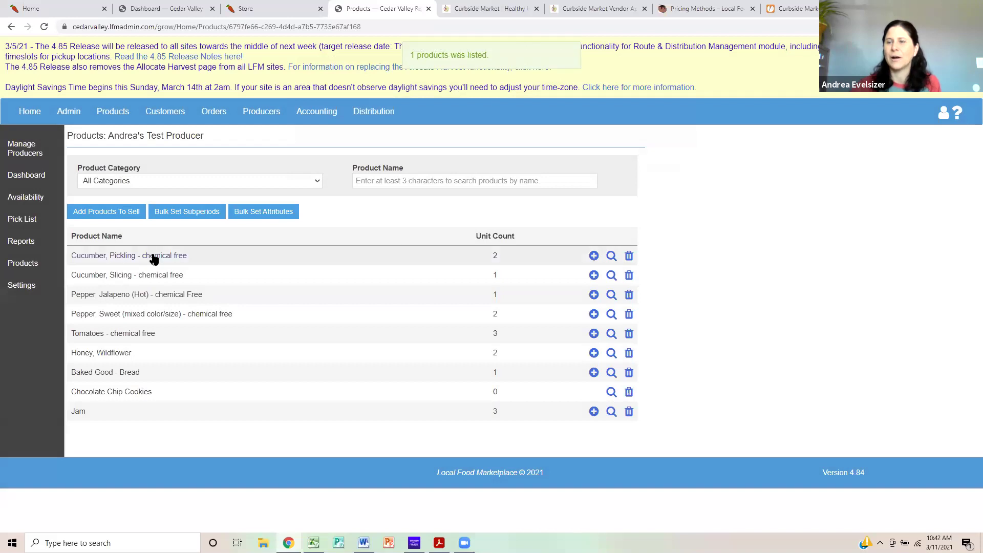
pyautogui.click(154, 257)
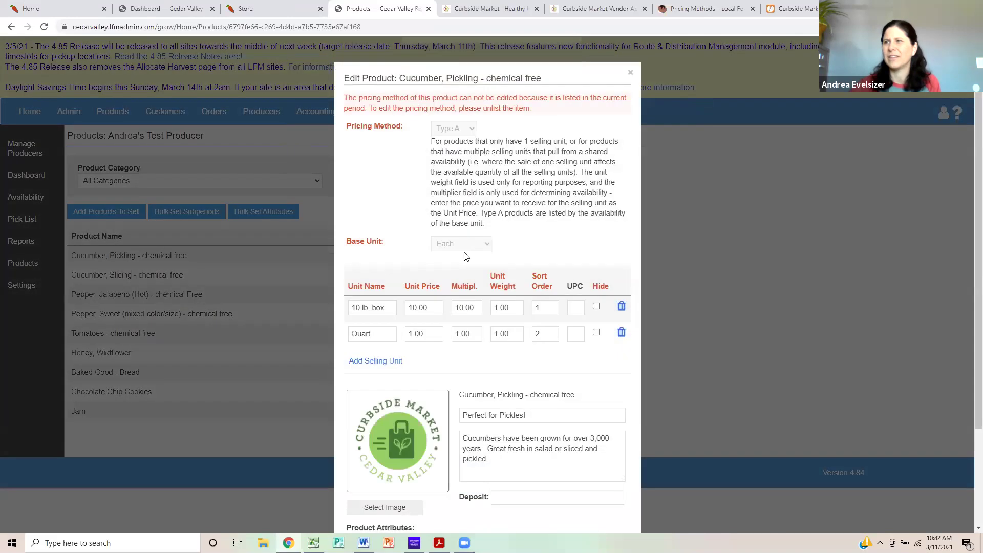
pyautogui.click(630, 73)
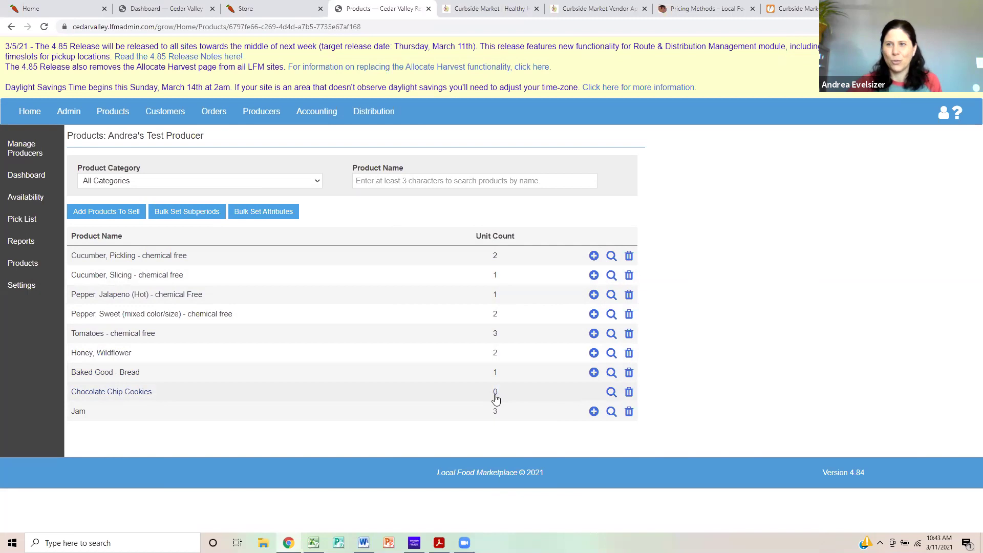
# Step: Open the Chocolate Chip Cookies product for editing and add a selling unit named "12 cookies"
pyautogui.click(107, 398)
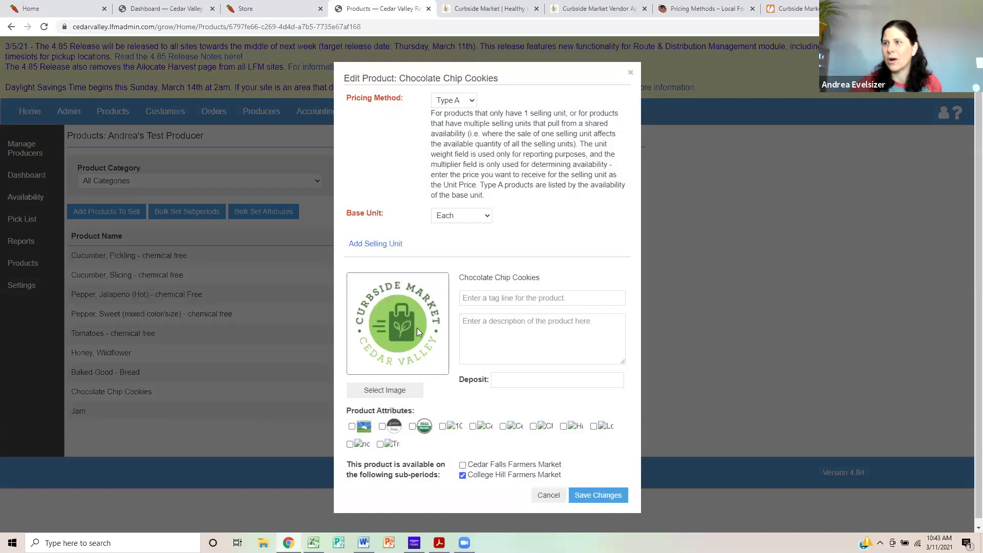
pyautogui.click(471, 220)
pyautogui.click(470, 219)
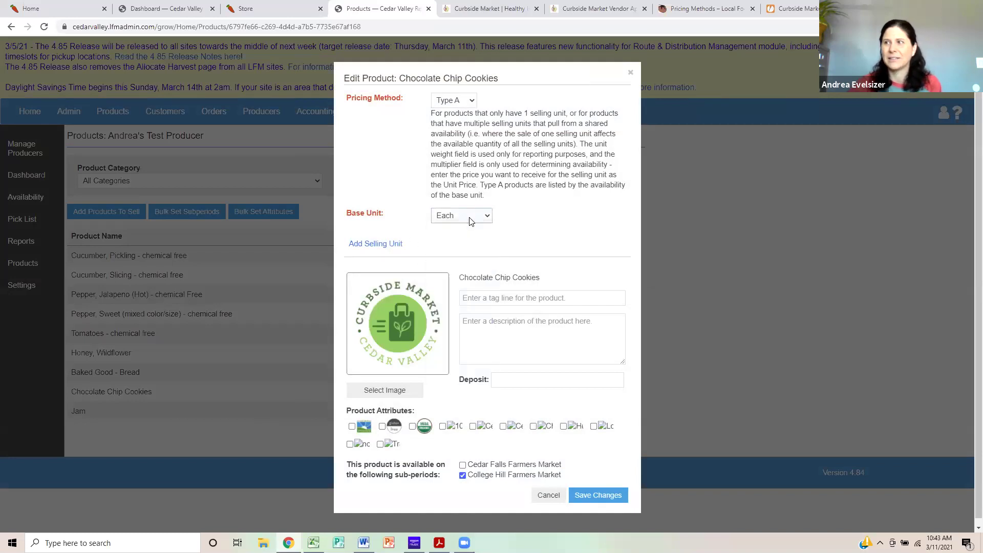
pyautogui.click(378, 245)
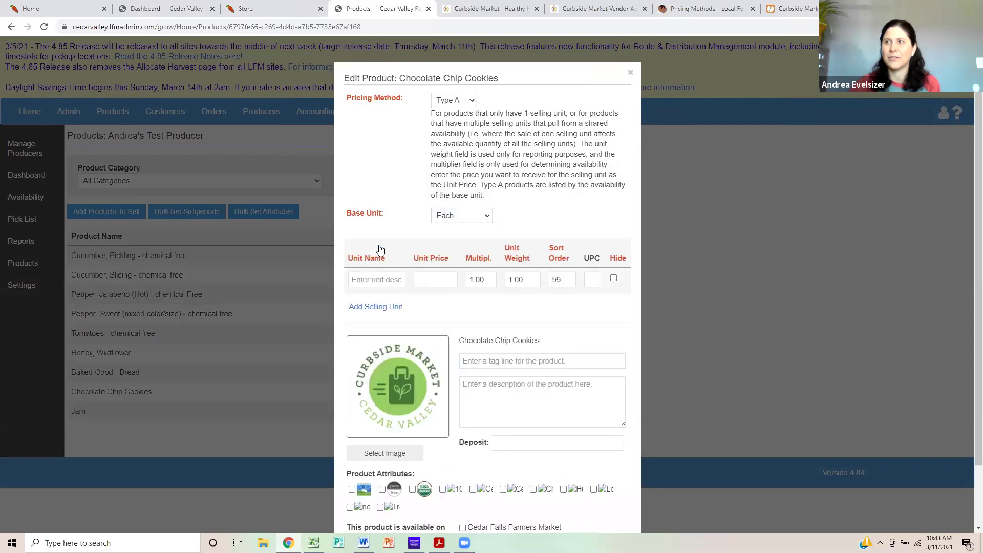
pyautogui.click(375, 279)
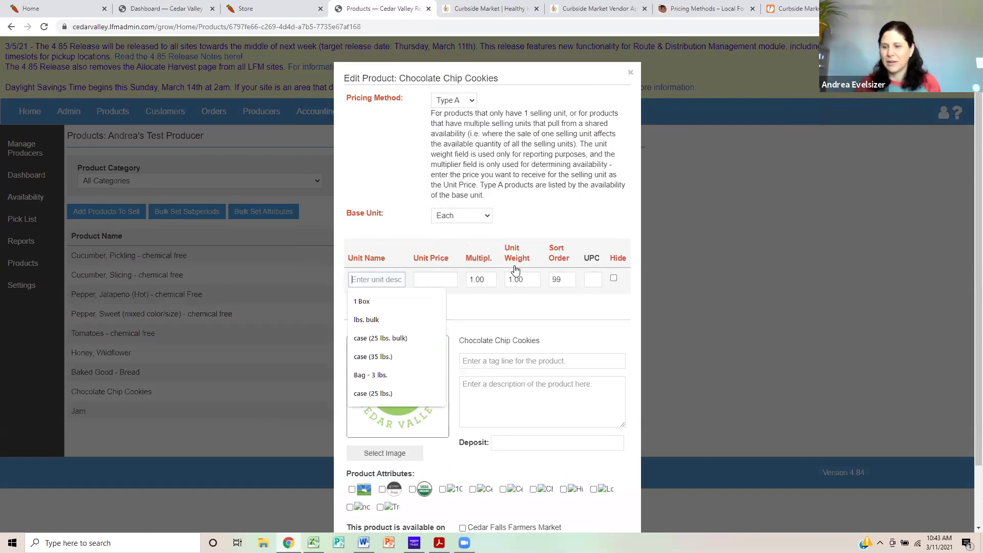
pyautogui.write('12 cookies')
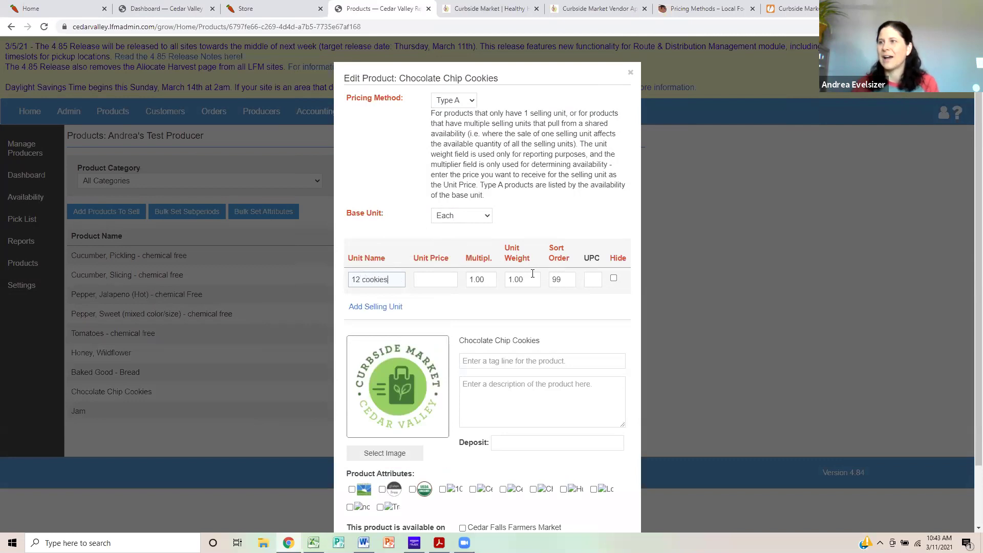
# Step: Give the 12 cookies unit a unit price of 12.00 and a multiplier of 12.00, and save the product
pyautogui.click(426, 279)
pyautogui.write('12')
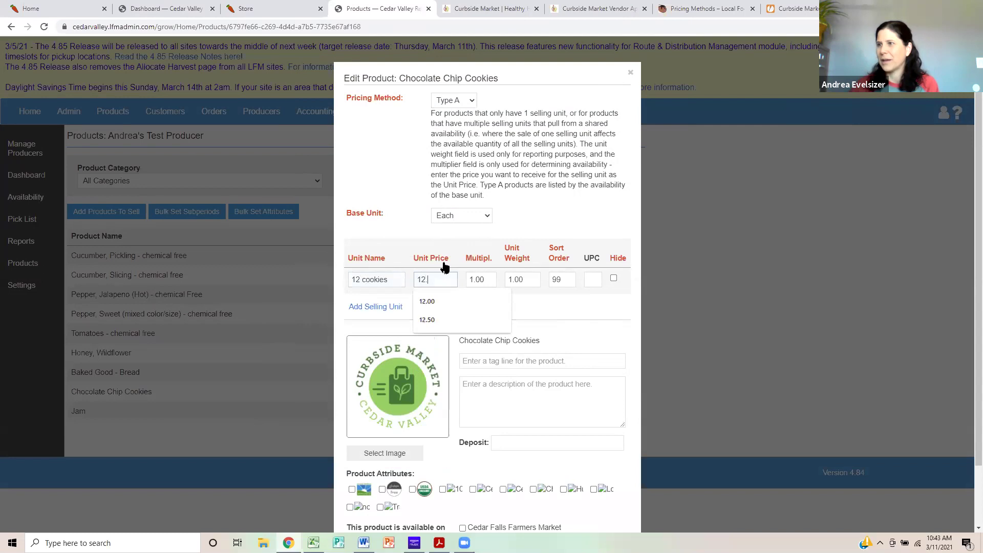
pyautogui.press('Down')
pyautogui.press('Return')
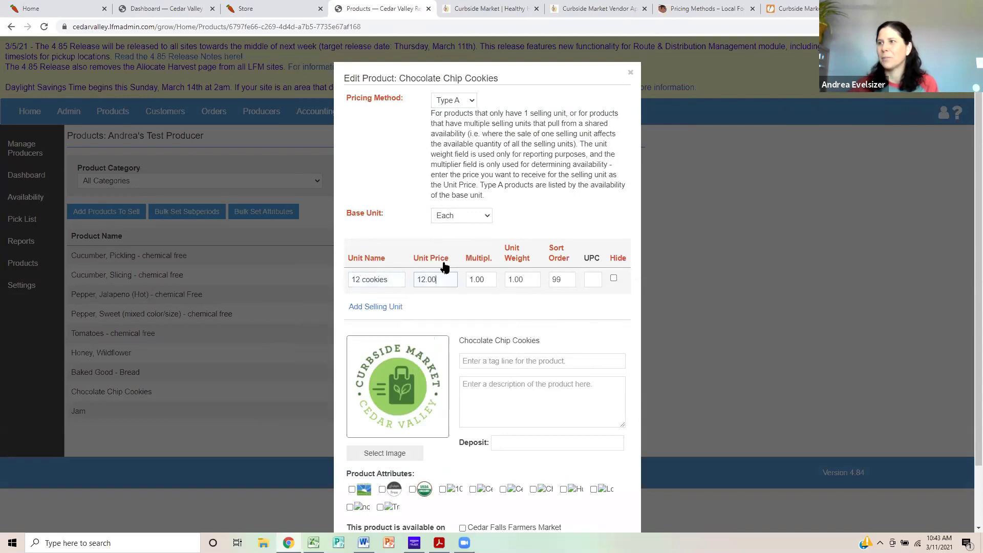
pyautogui.click(467, 280)
pyautogui.write('2')
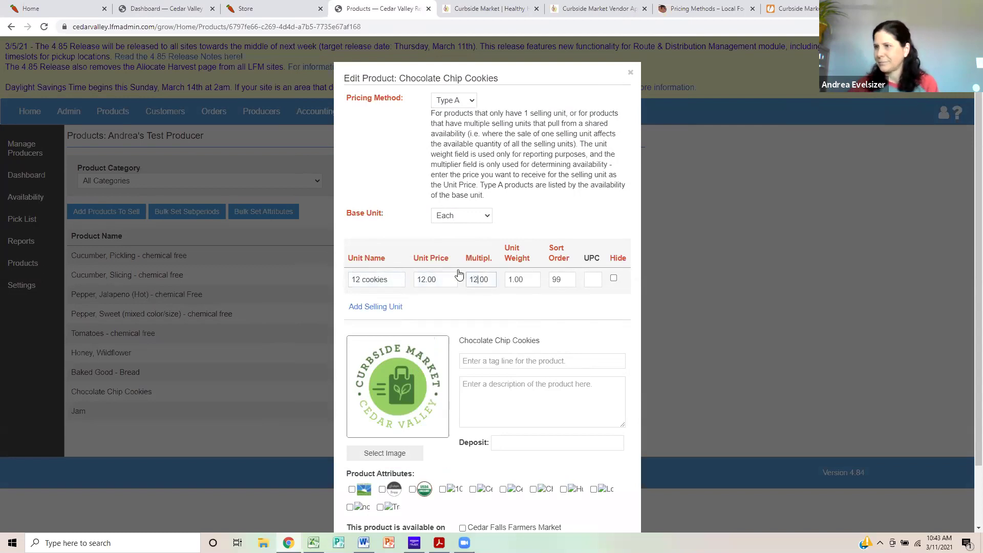
pyautogui.scroll(-2, 604, 478)
pyautogui.click(608, 489)
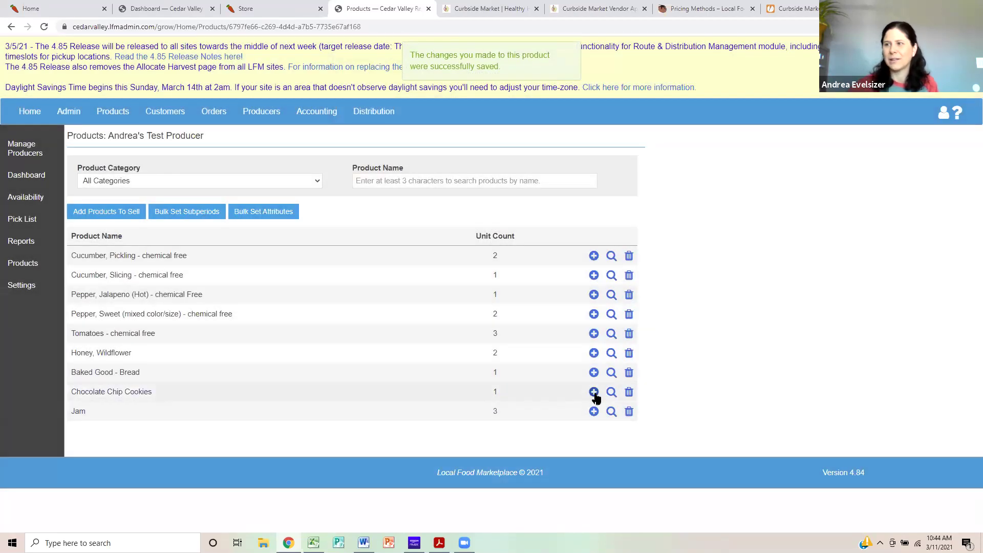
# Step: List a quantity of 50 for the Chocolate Chip Cookies product and update its availability
pyautogui.click(594, 393)
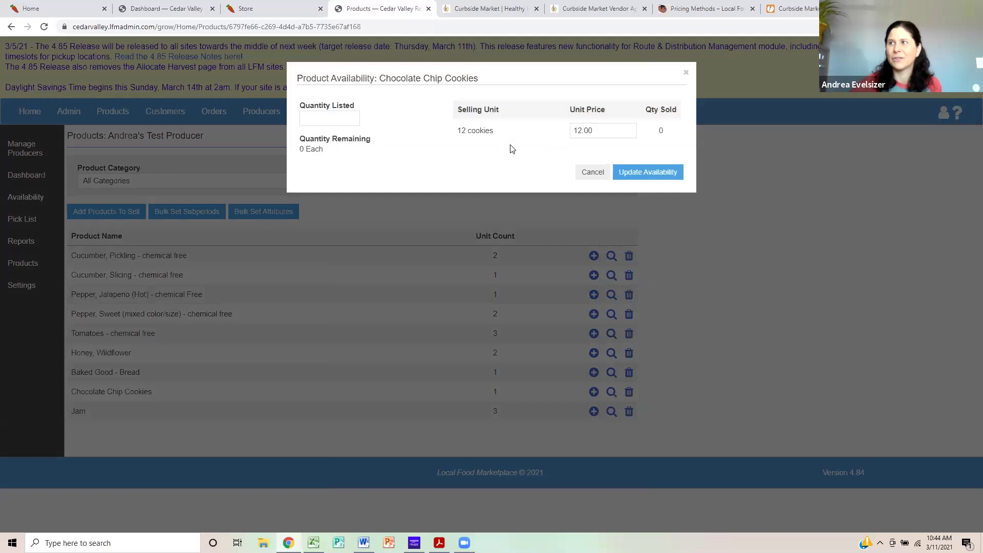
pyautogui.click(327, 116)
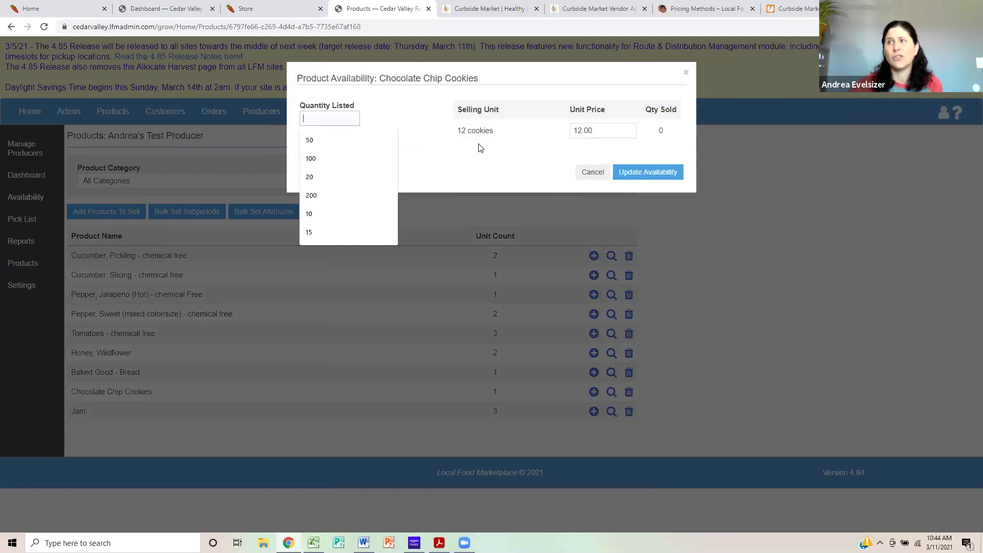
pyautogui.click(443, 161)
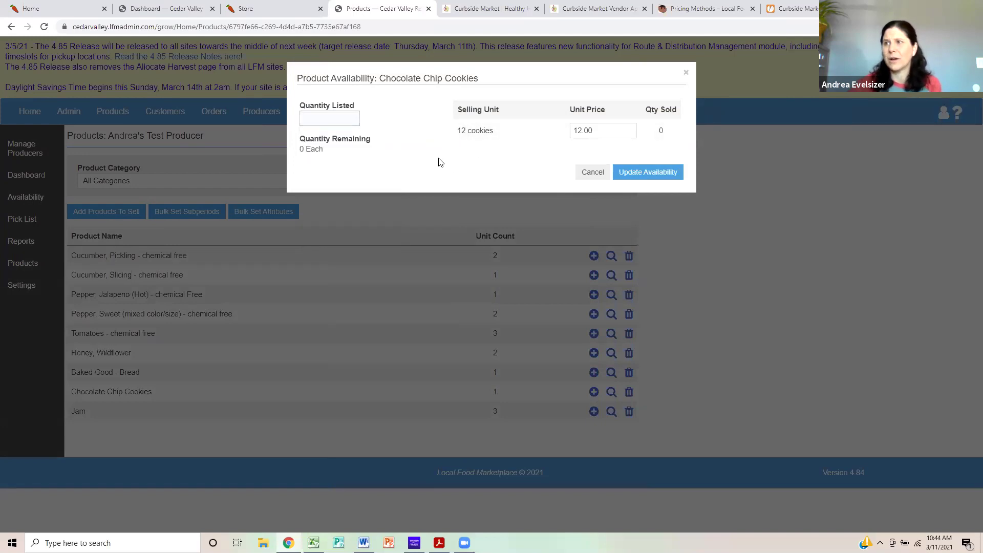
pyautogui.click(326, 120)
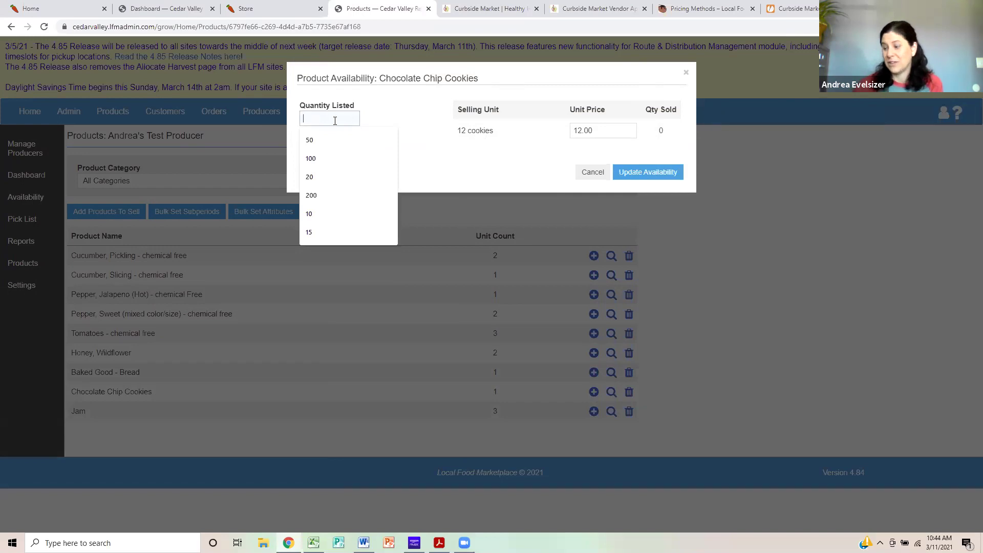
pyautogui.write('50')
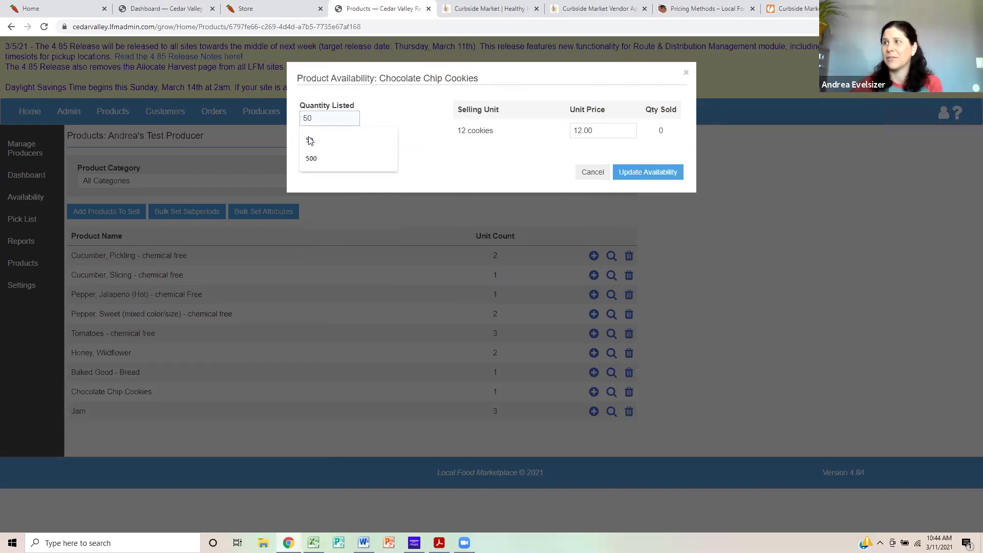
pyautogui.click(650, 174)
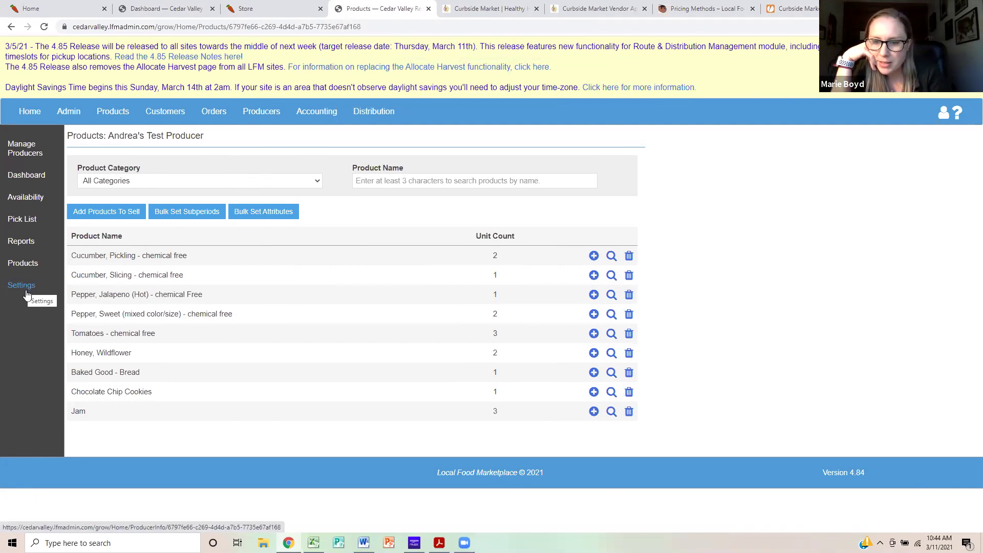
# Step: From the producer's availability page, bulk list the Vegetables - Peppers units with 10 jalapeno peppers and 50 sweet peppers
pyautogui.click(24, 204)
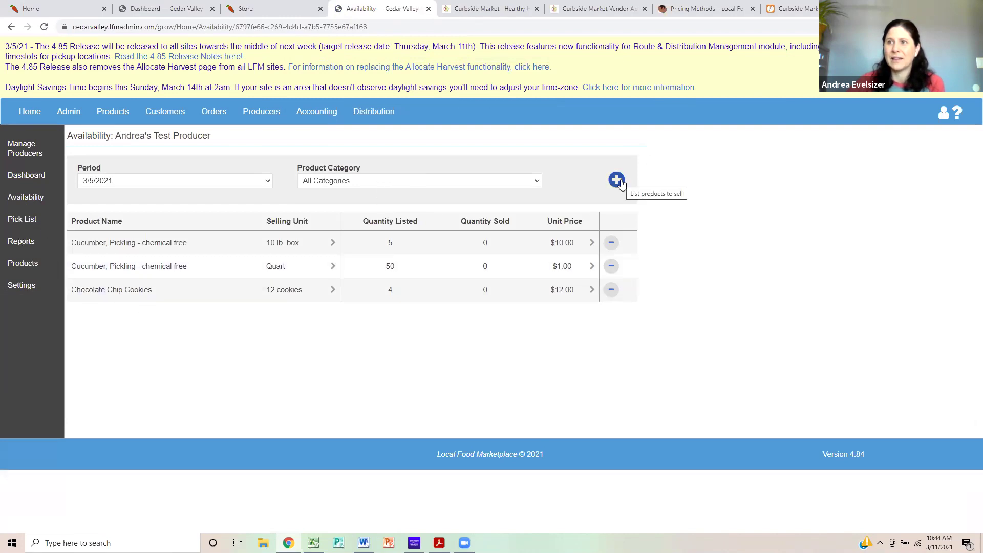
pyautogui.click(617, 180)
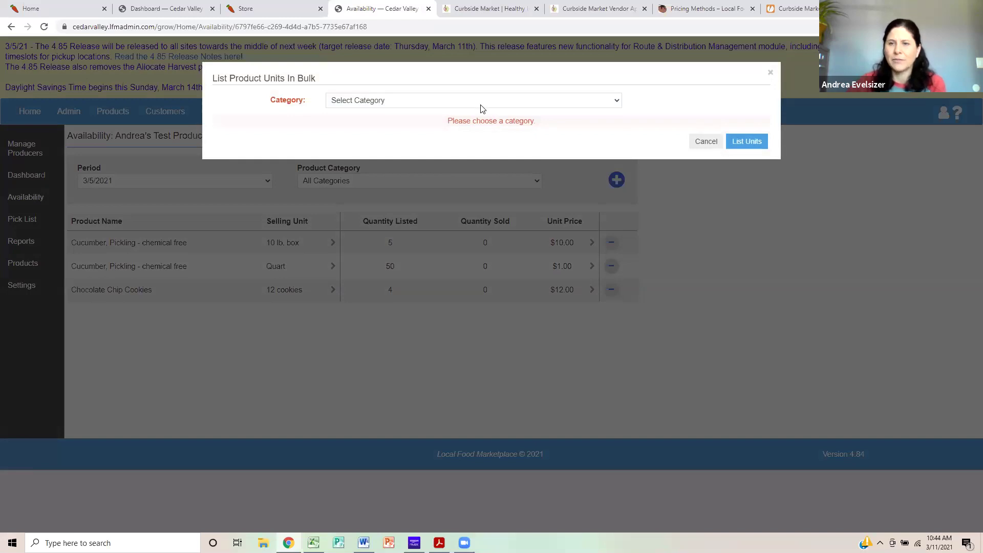
pyautogui.click(481, 104)
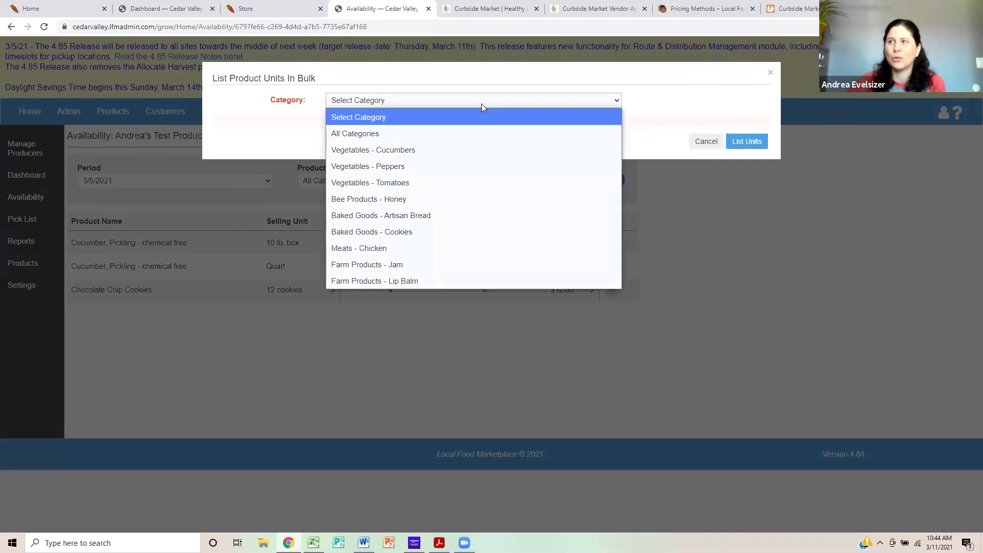
pyautogui.click(458, 166)
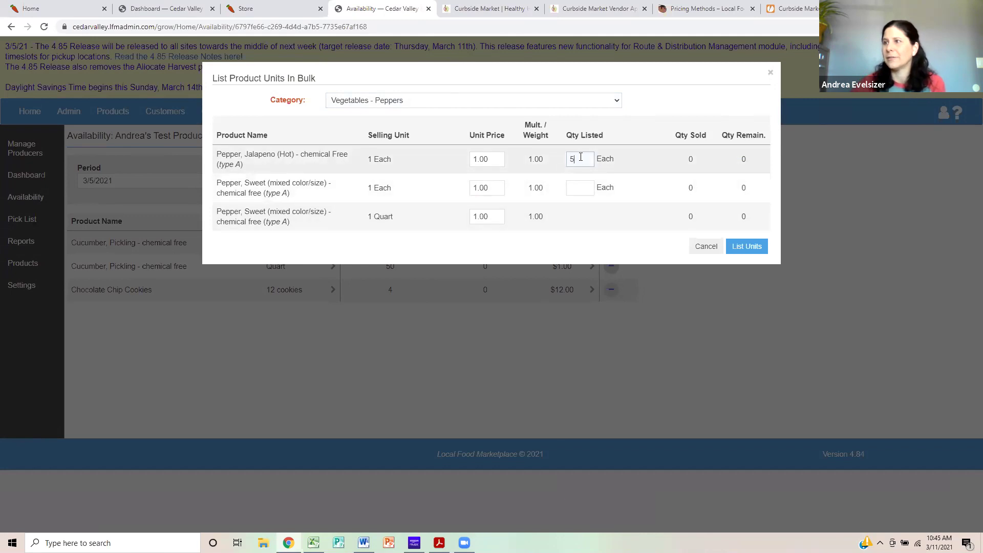
pyautogui.press('BackSpace')
pyautogui.write('10')
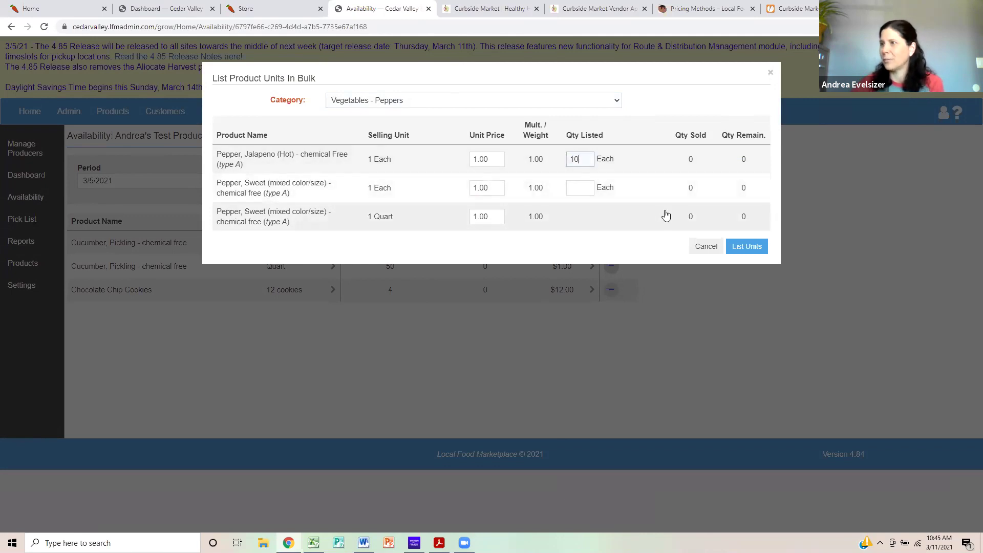
pyautogui.click(573, 188)
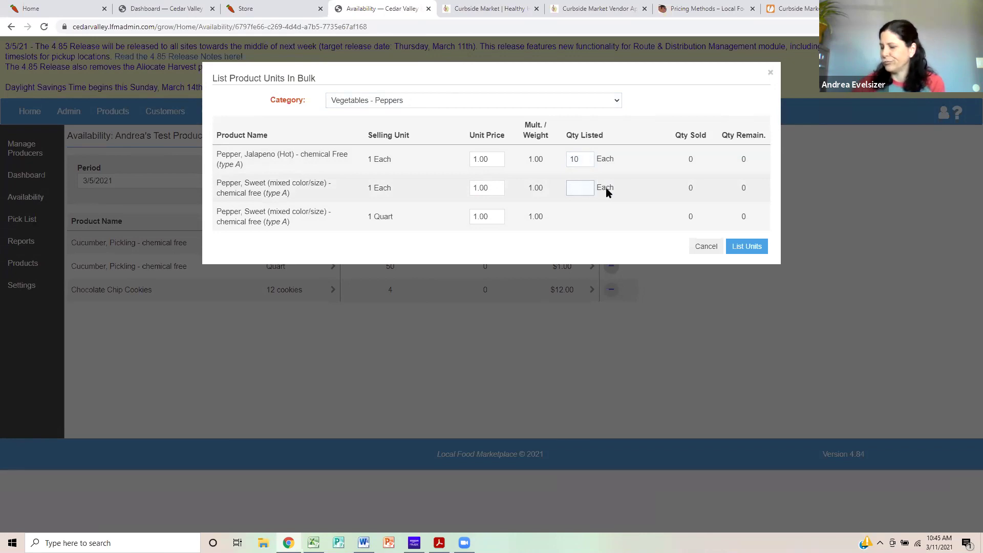
pyautogui.write('50')
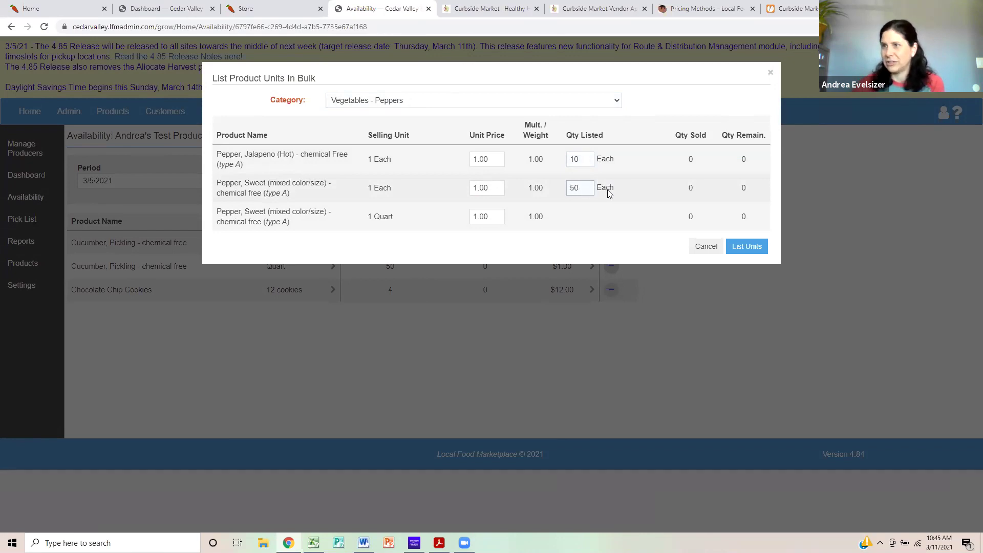
pyautogui.click(748, 246)
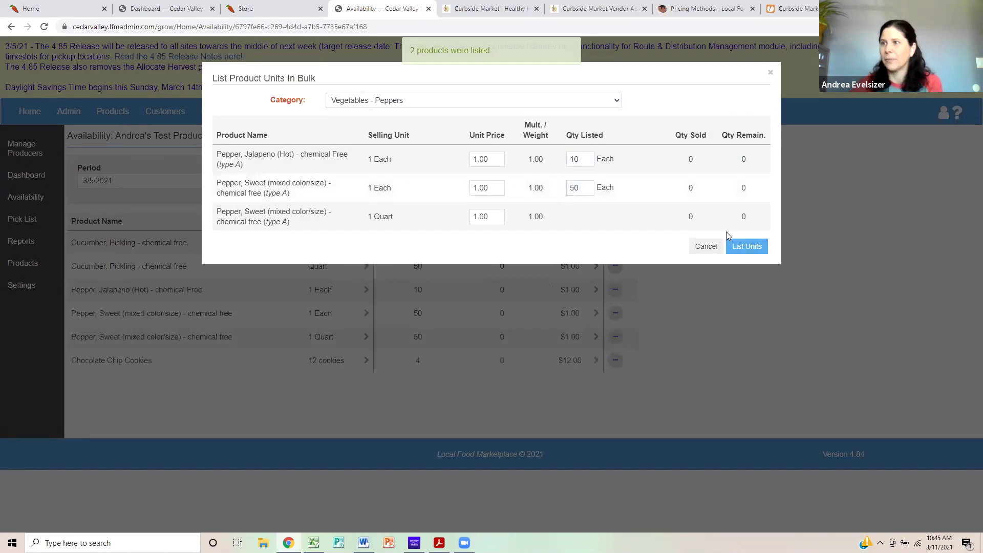
pyautogui.click(770, 73)
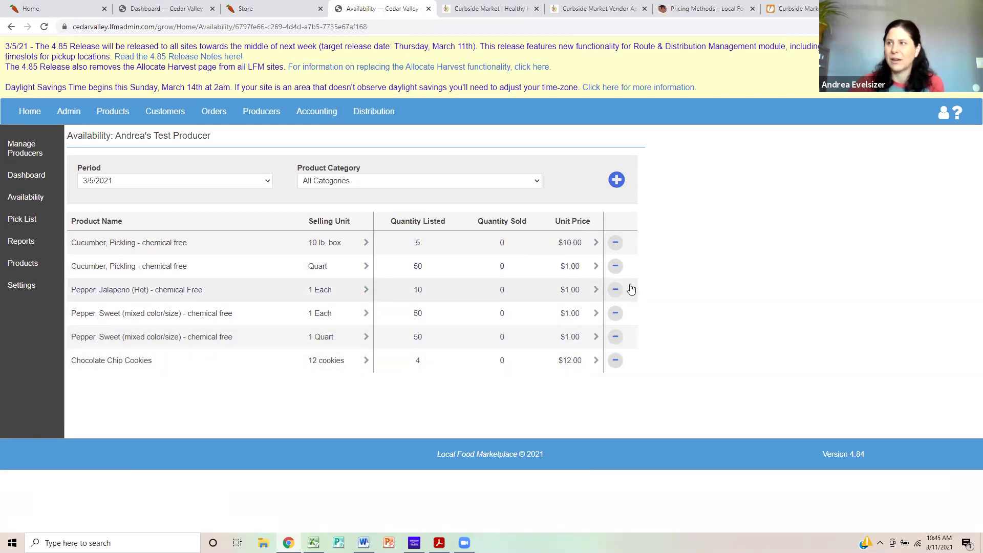
# Step: Start unlisting the jalapeno pepper but cancel, and unlist all units of the sweet pepper instead
pyautogui.click(615, 294)
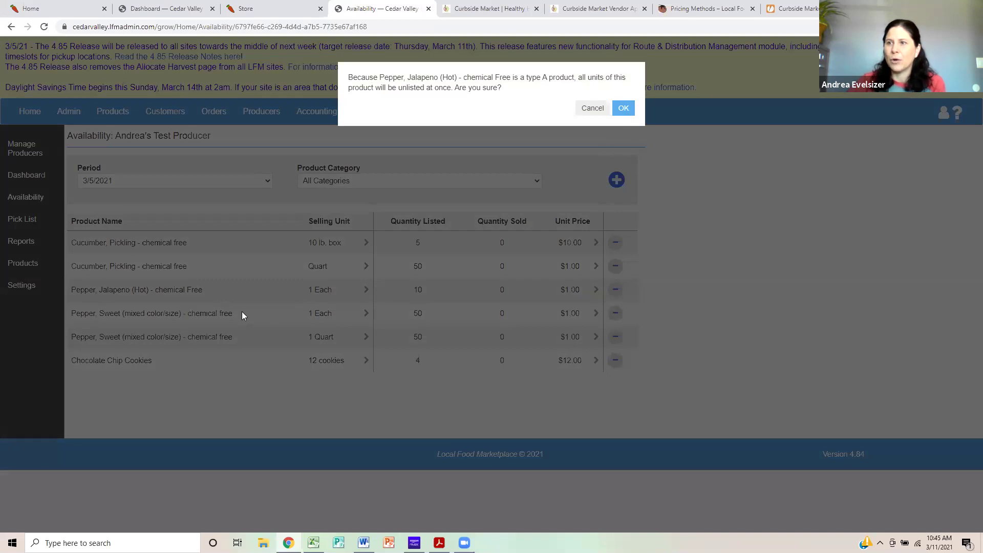
pyautogui.click(590, 108)
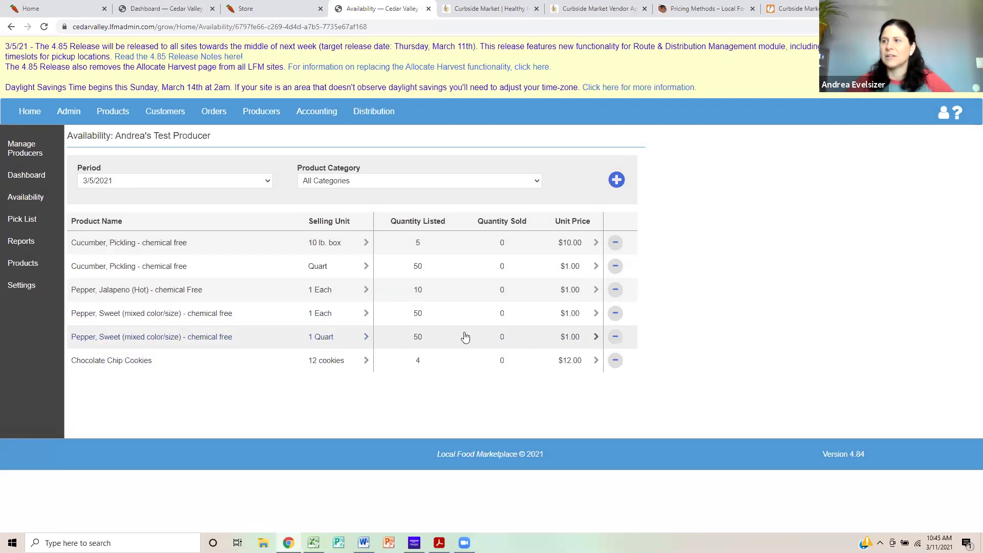
pyautogui.click(616, 317)
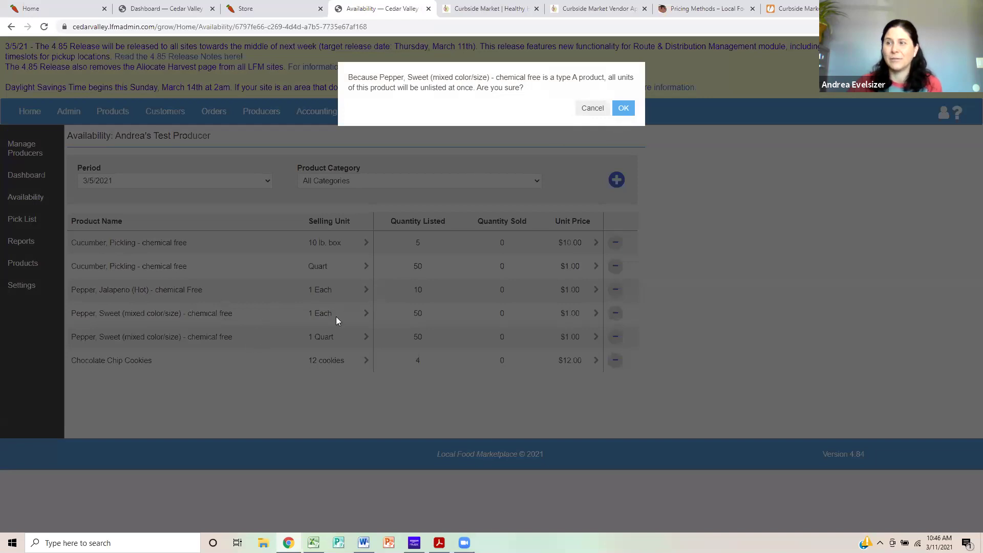
pyautogui.click(624, 108)
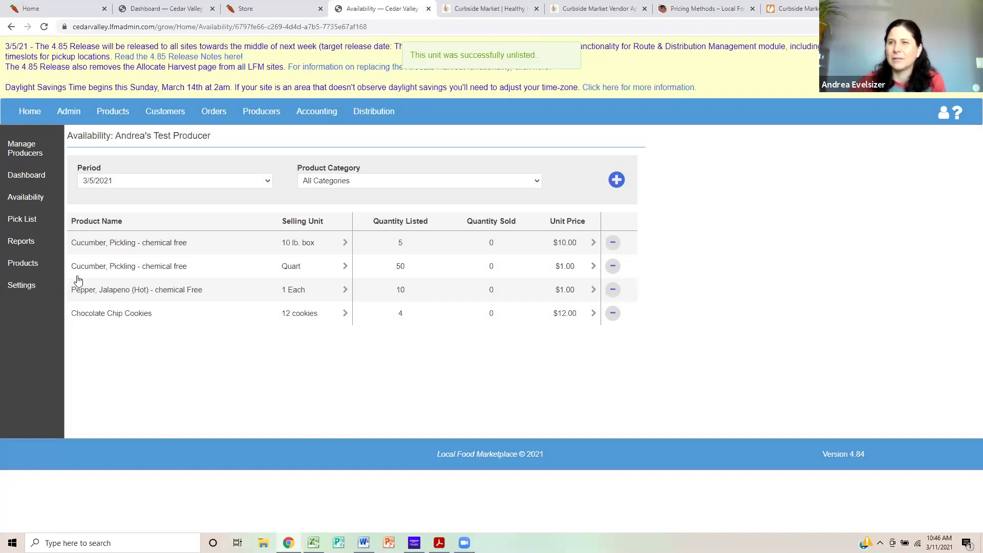
# Step: Hide the "1 Each" selling unit of the sweet pepper in the producer's products and save the product
pyautogui.click(23, 266)
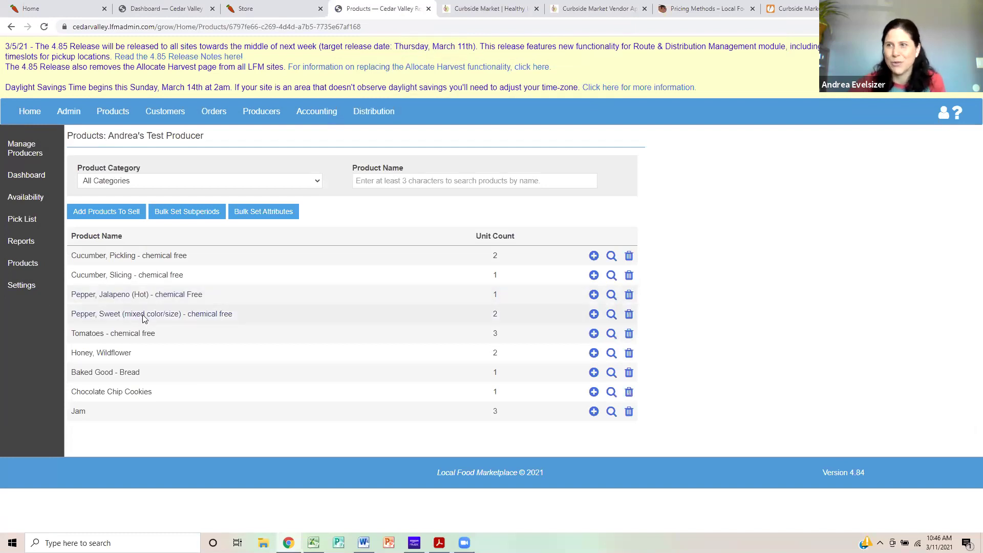
pyautogui.click(210, 318)
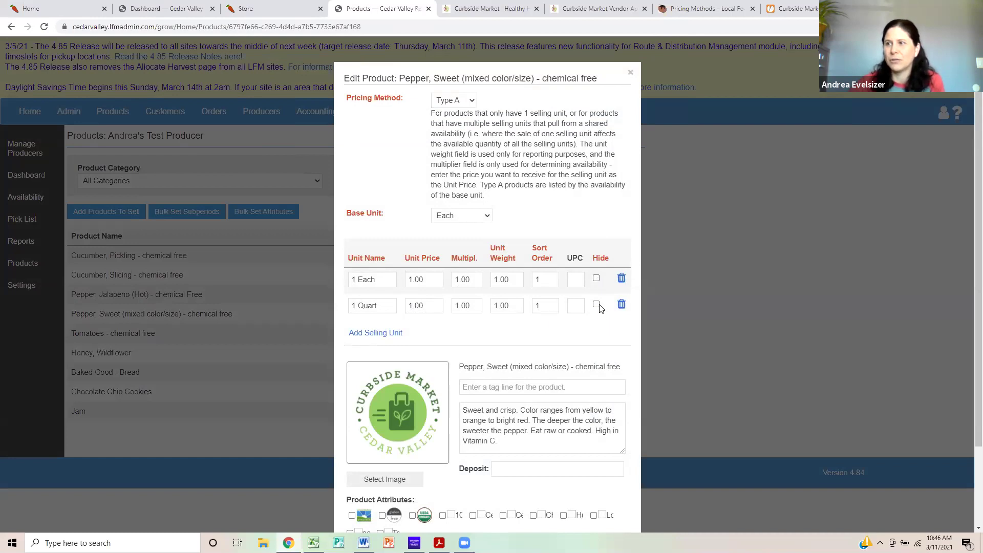
pyautogui.click(595, 277)
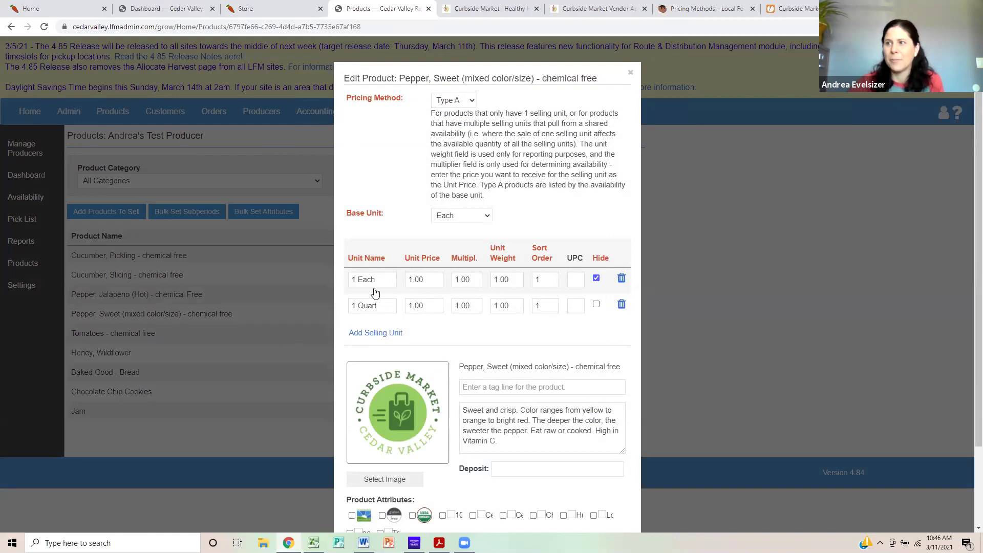
pyautogui.scroll(-2, 531, 337)
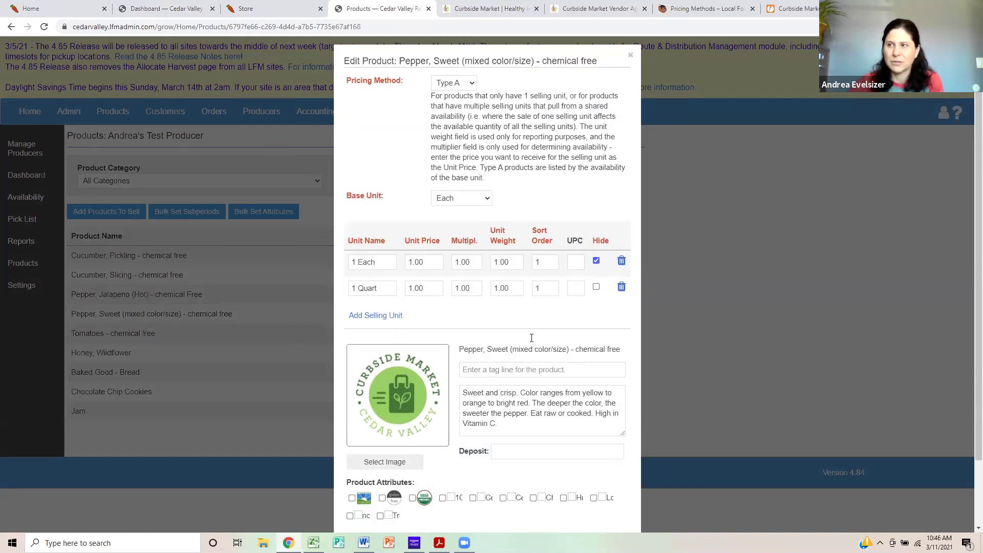
pyautogui.scroll(2, 531, 336)
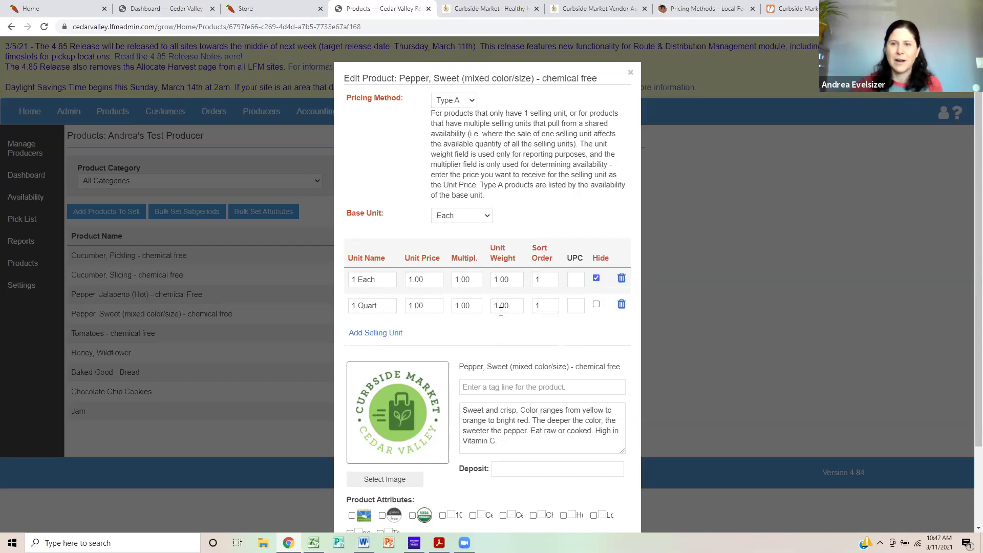
pyautogui.scroll(-2, 597, 335)
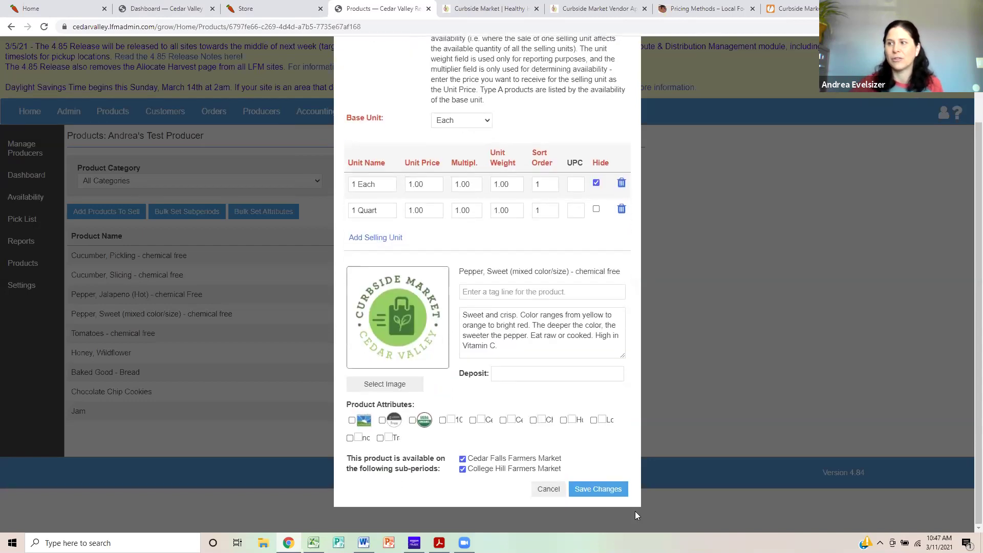
pyautogui.click(603, 494)
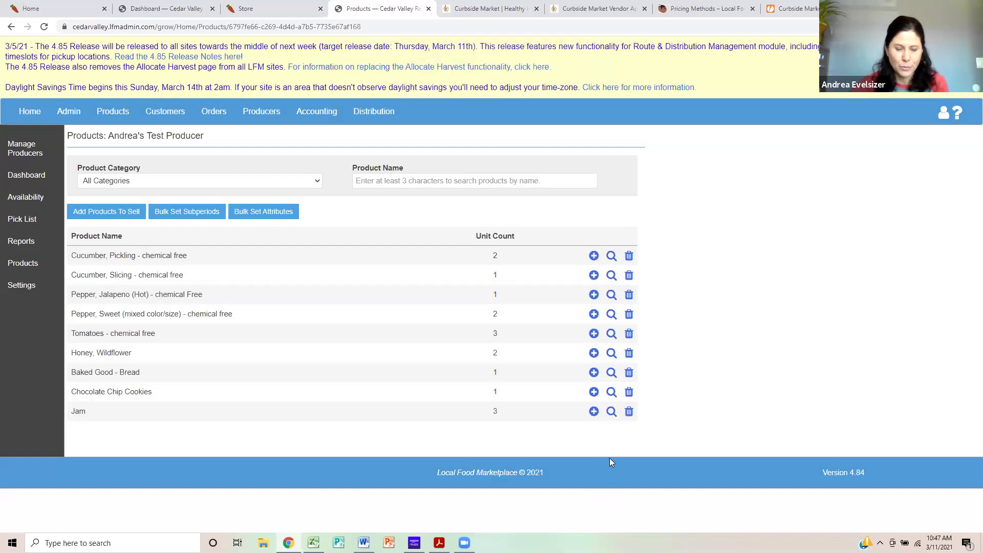
# Step: Switch to the Curbside Market store and clear the non-GMO and USDA Certified Organic attribute filters
pyautogui.click(277, 9)
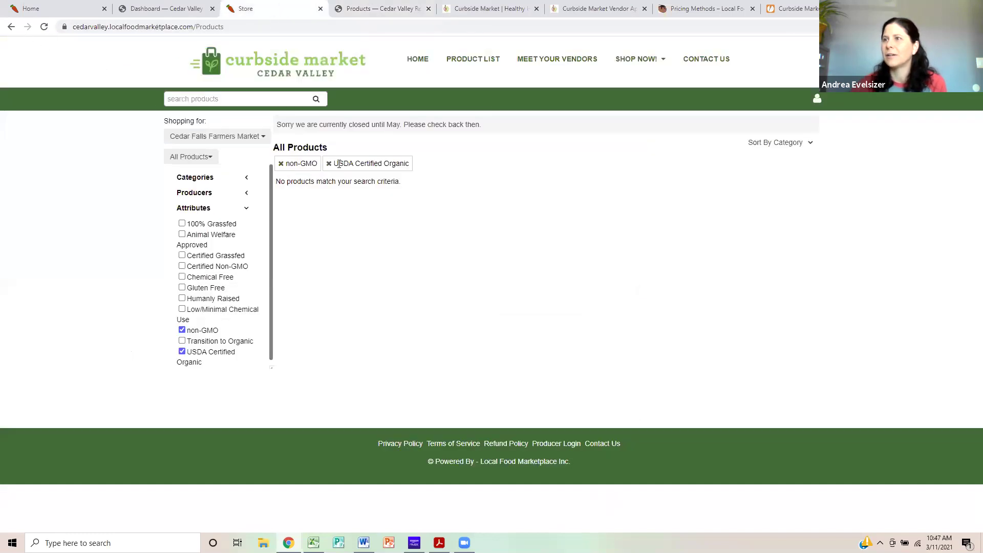
pyautogui.click(182, 331)
pyautogui.click(182, 352)
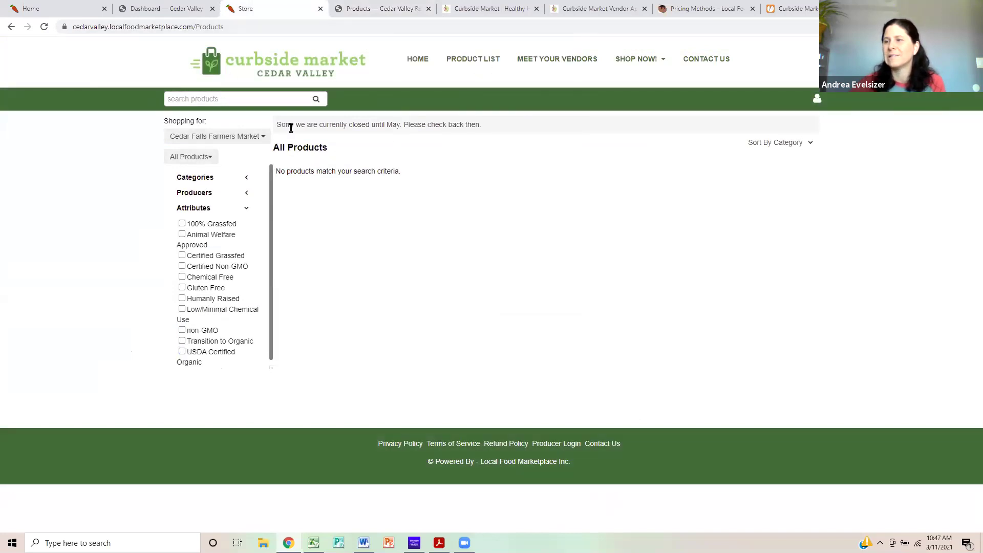
# Step: Check the store's product list for the College Hill Farmers Market and Cedar Falls Farmers Market sub-periods
pyautogui.click(484, 62)
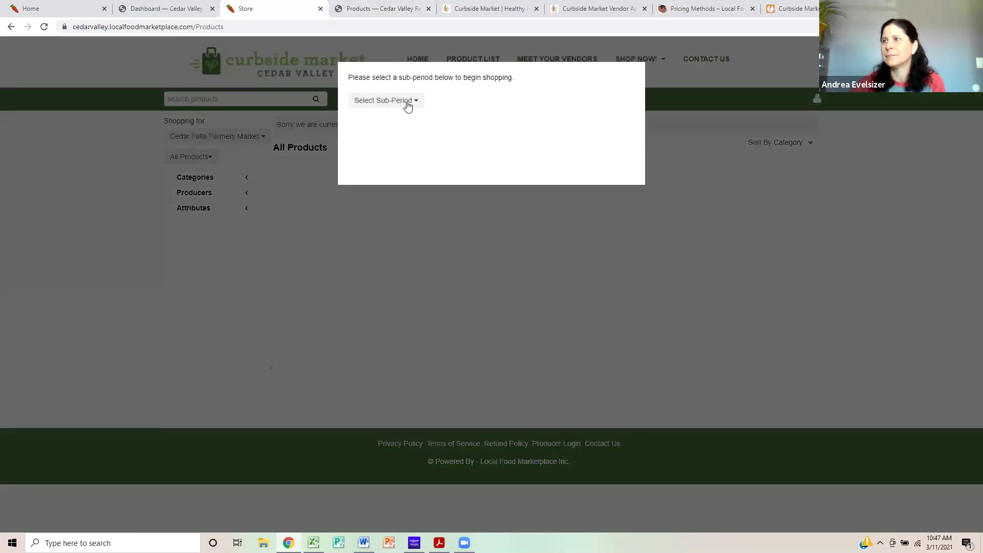
pyautogui.click(407, 101)
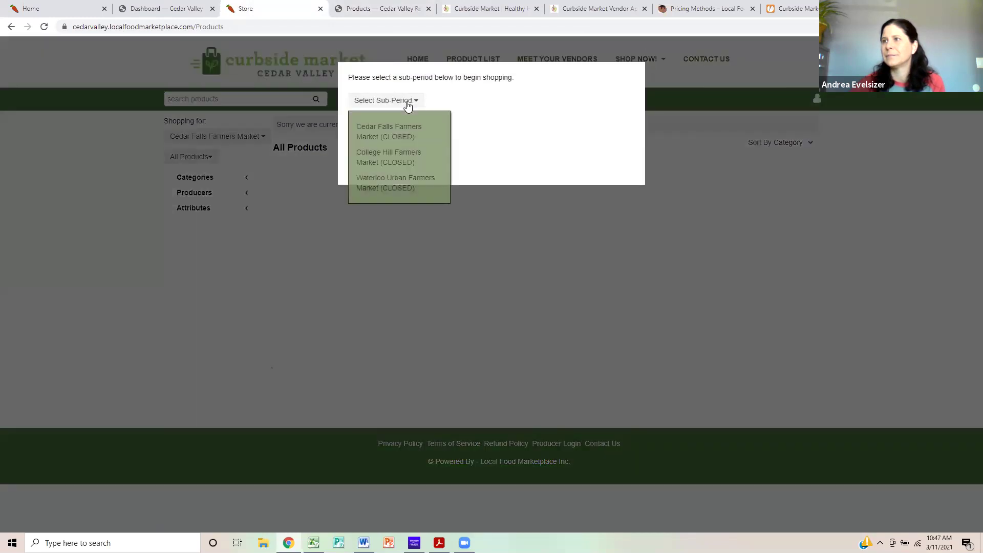
pyautogui.click(410, 156)
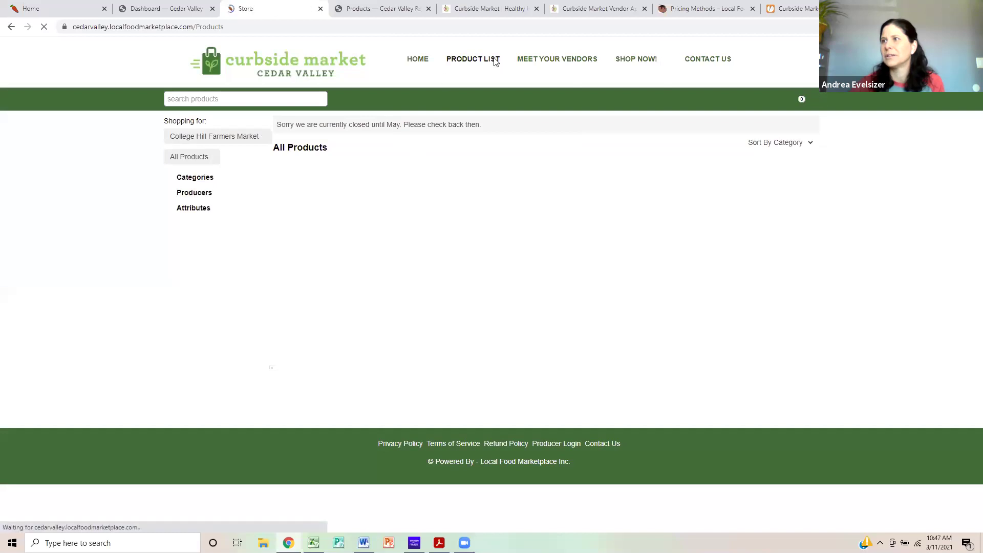
pyautogui.click(494, 59)
pyautogui.click(404, 100)
pyautogui.click(399, 132)
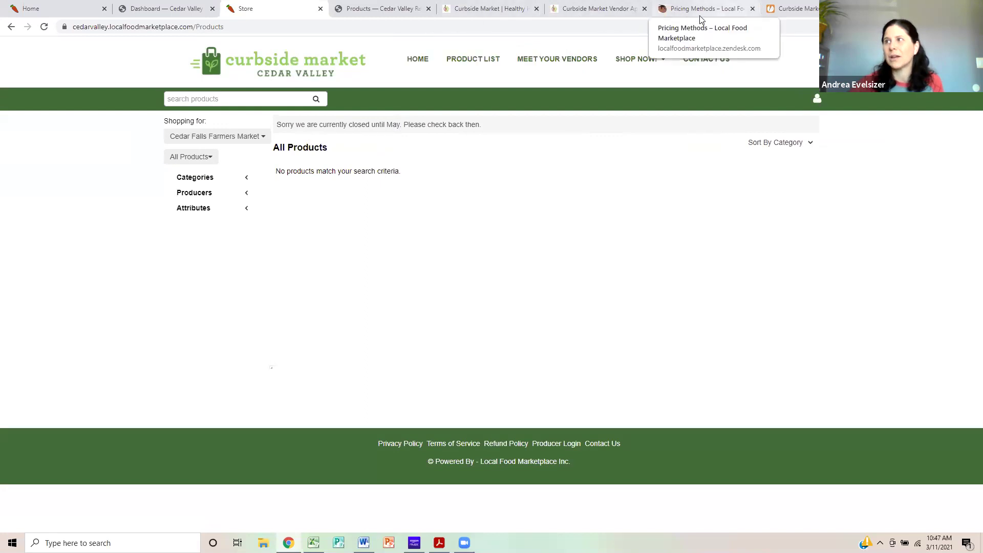
# Step: Return to the back end, open the Manage Producers list and include inactive producers in it
pyautogui.click(396, 12)
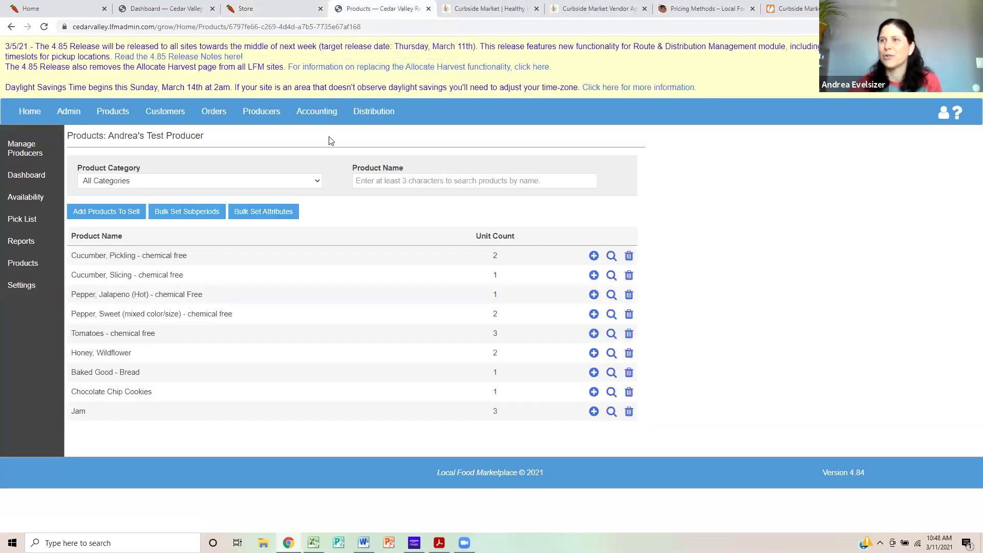
pyautogui.click(259, 116)
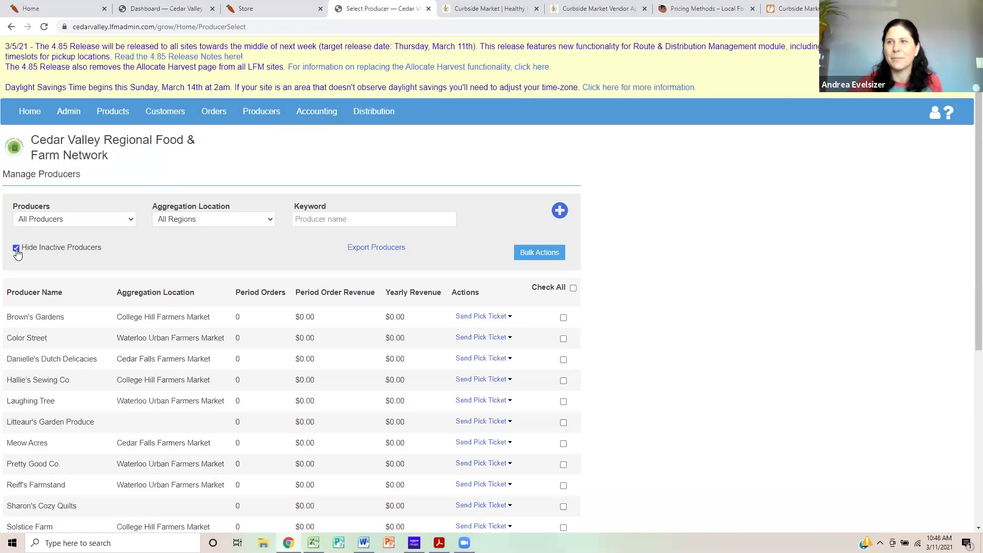
pyautogui.click(16, 247)
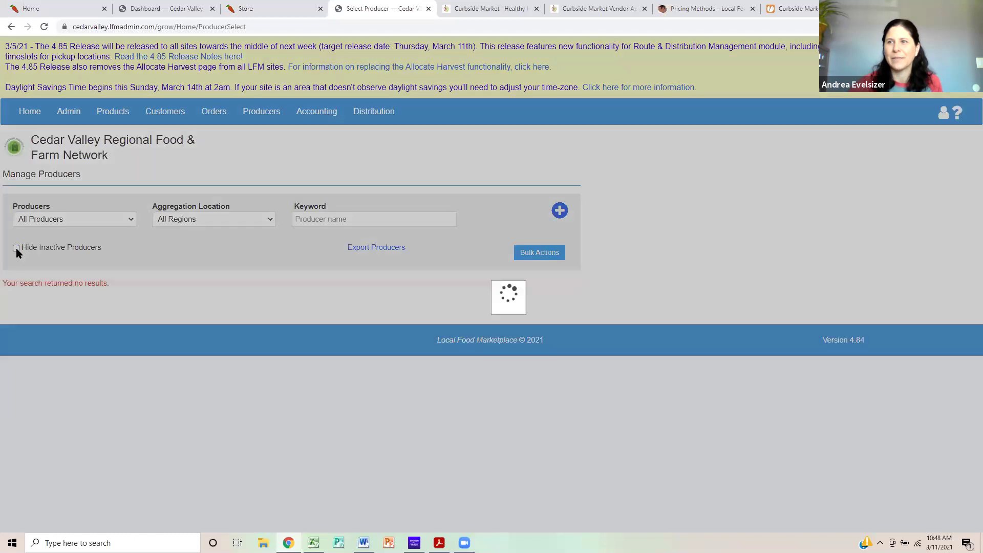
# Step: Open the test producer's admin settings from the Manage Producers list and mark the producer as active
pyautogui.click(56, 317)
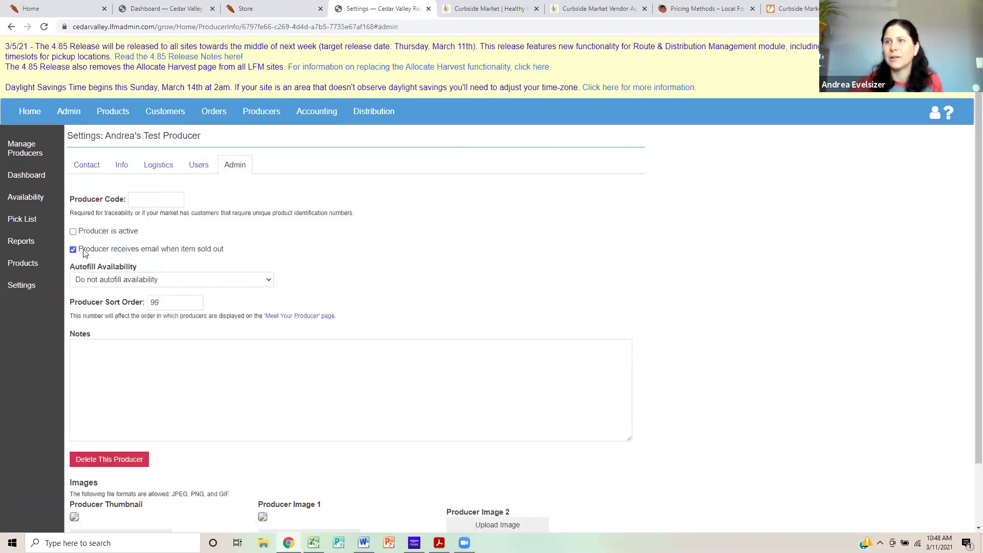
pyautogui.click(73, 232)
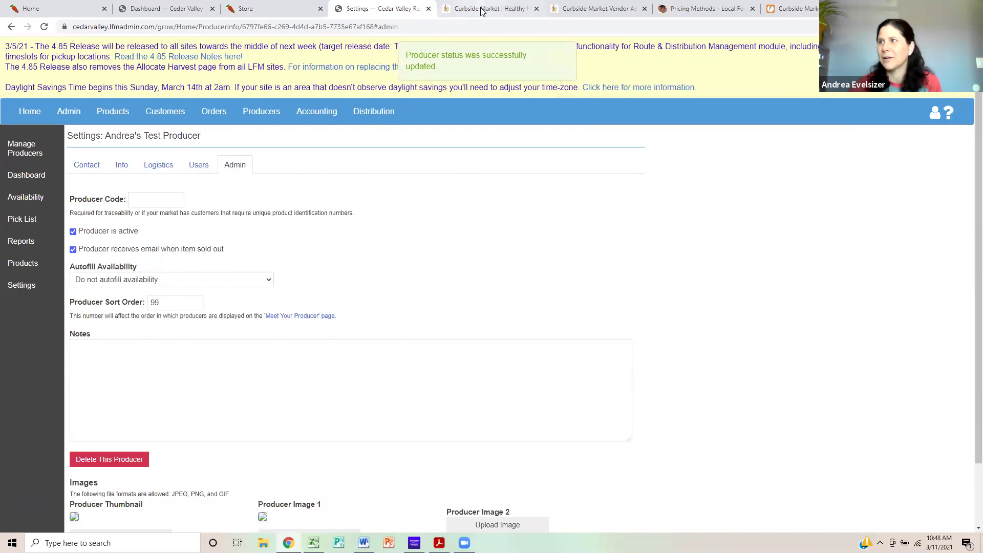
# Step: Switch to the Curbside Market store, reload it and choose the College Hill Farmers Market sub-period to show its products
pyautogui.click(276, 8)
pyautogui.click(44, 26)
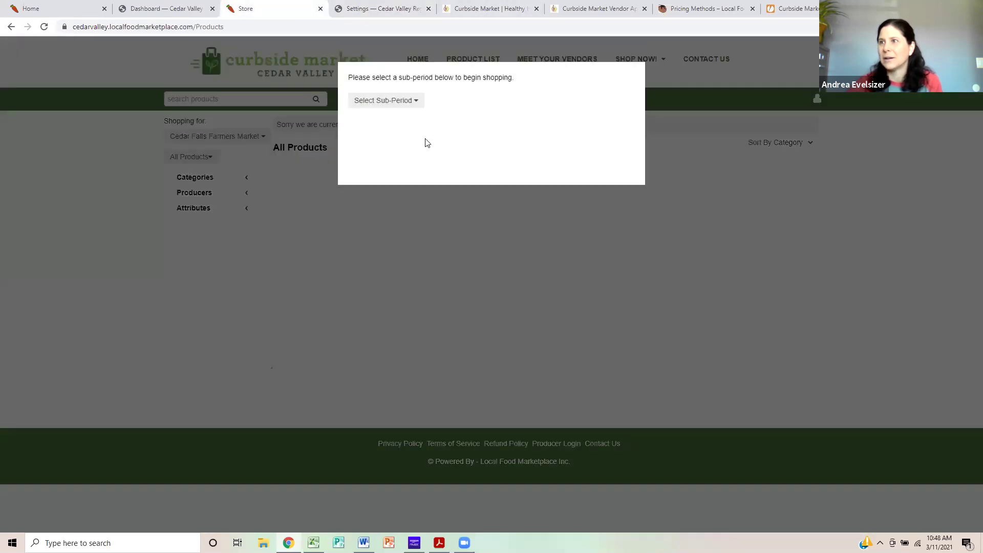
pyautogui.click(416, 101)
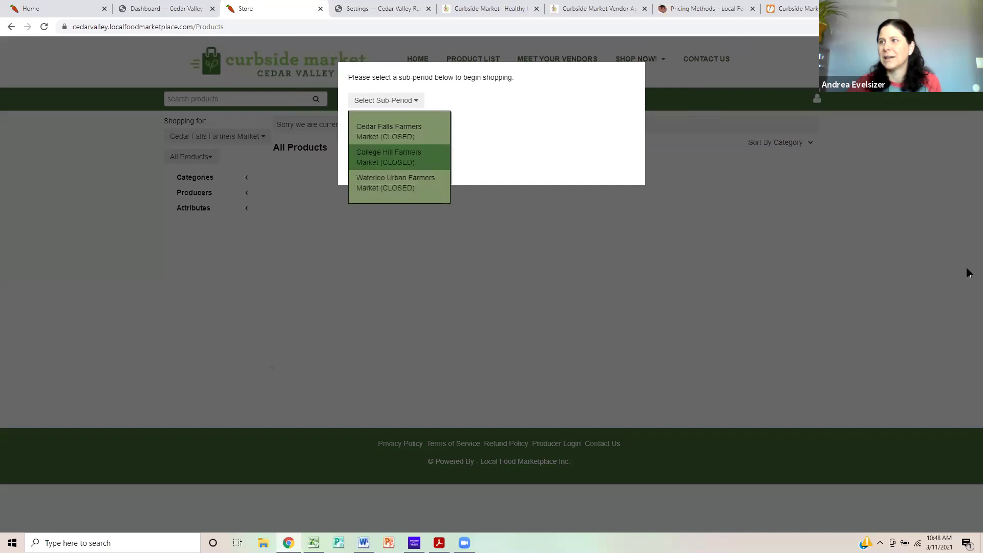
pyautogui.click(403, 169)
pyautogui.scroll(-1, 718, 299)
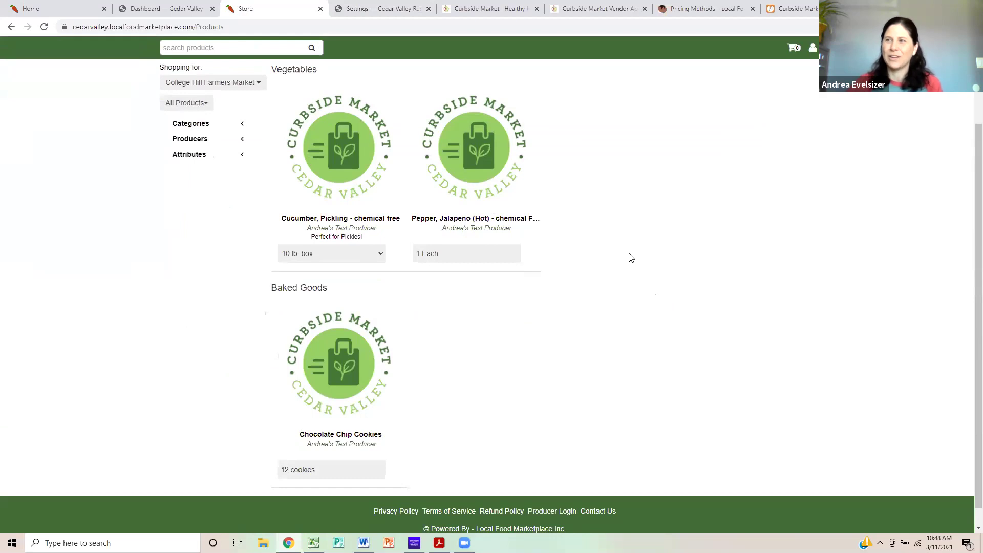
# Step: Check the selling-unit options of the pickling cucumber in the store and select Quart
pyautogui.click(342, 256)
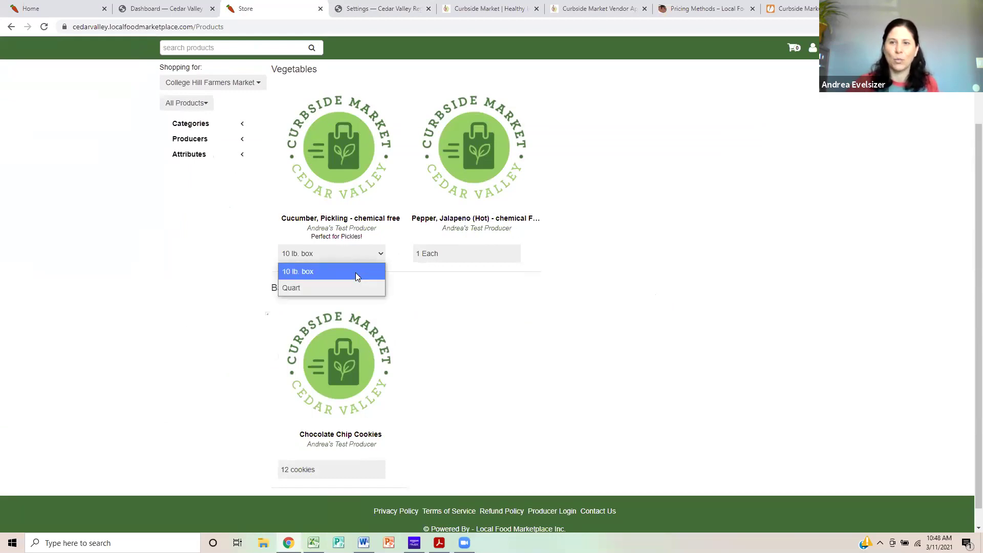
pyautogui.click(446, 256)
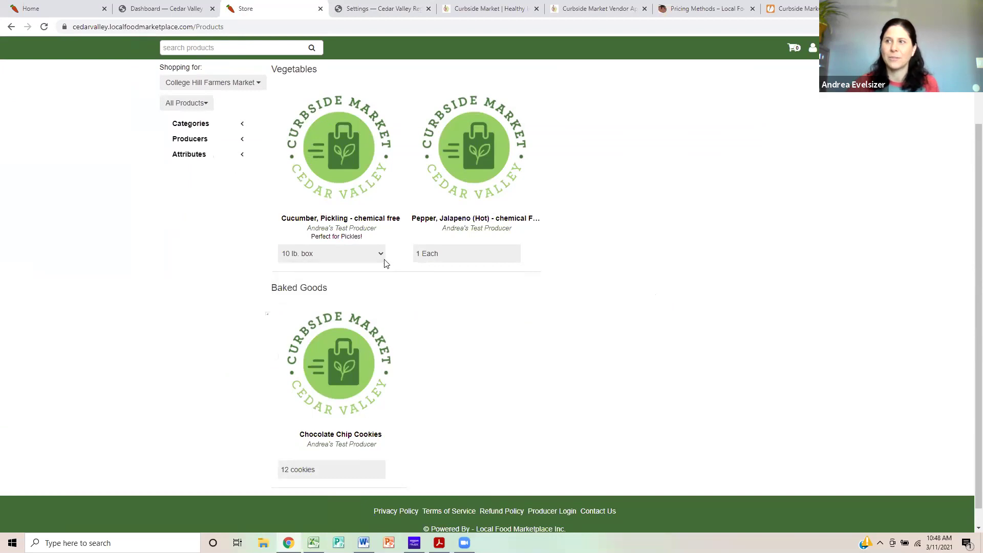
pyautogui.click(380, 255)
pyautogui.click(442, 255)
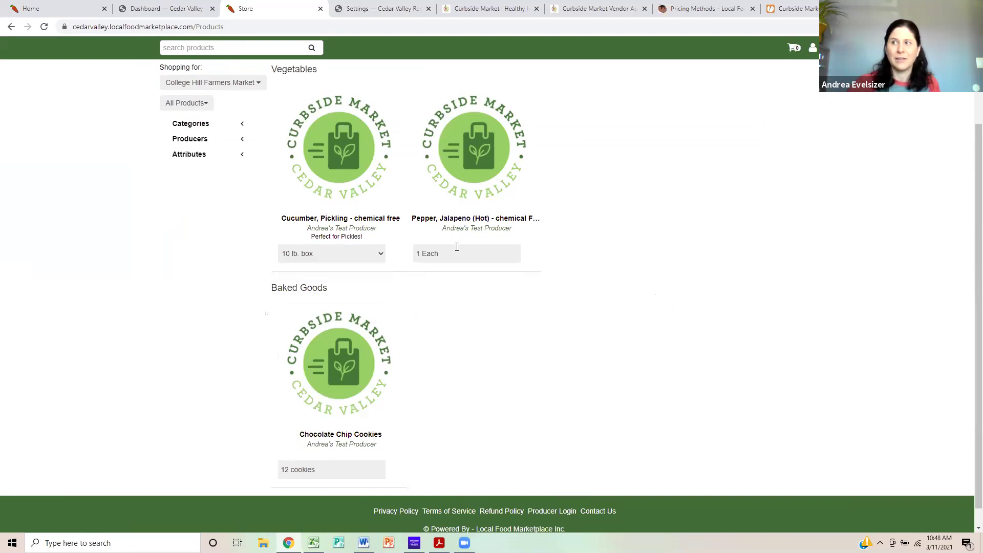
pyautogui.scroll(-1, 376, 340)
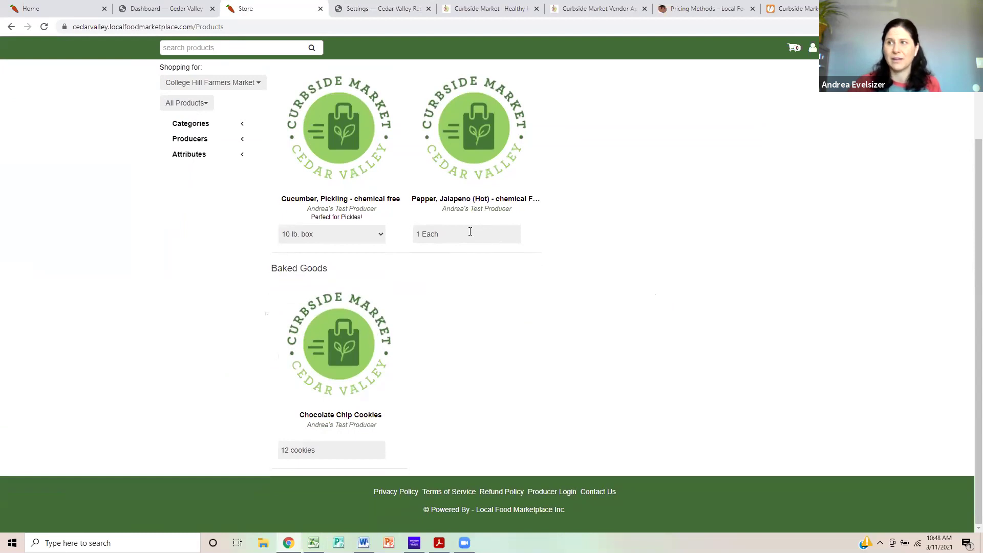
pyautogui.click(382, 234)
pyautogui.click(358, 268)
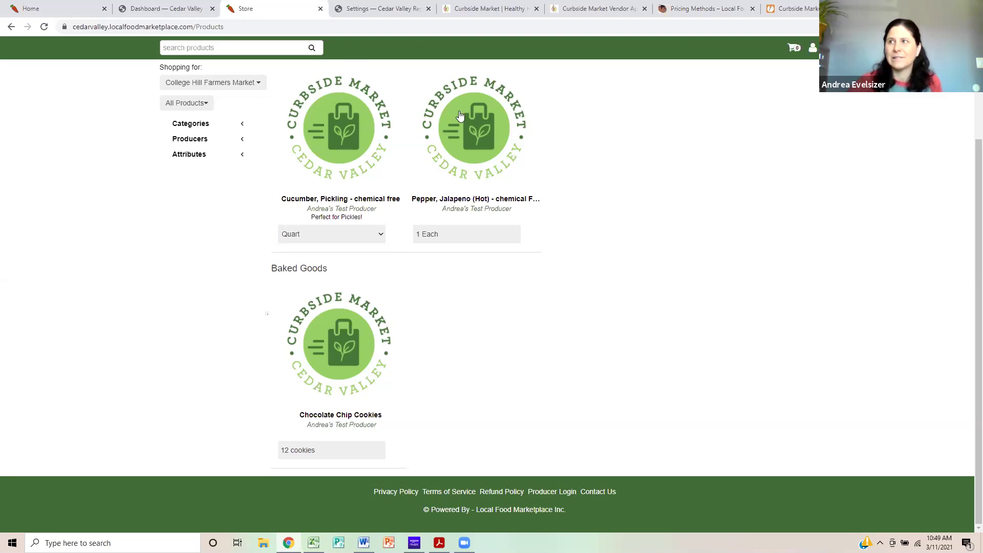
# Step: Open the store's Meet Your Vendors page and compare it with the producer's back-end settings
pyautogui.scroll(2, 456, 109)
pyautogui.scroll(1, 502, 109)
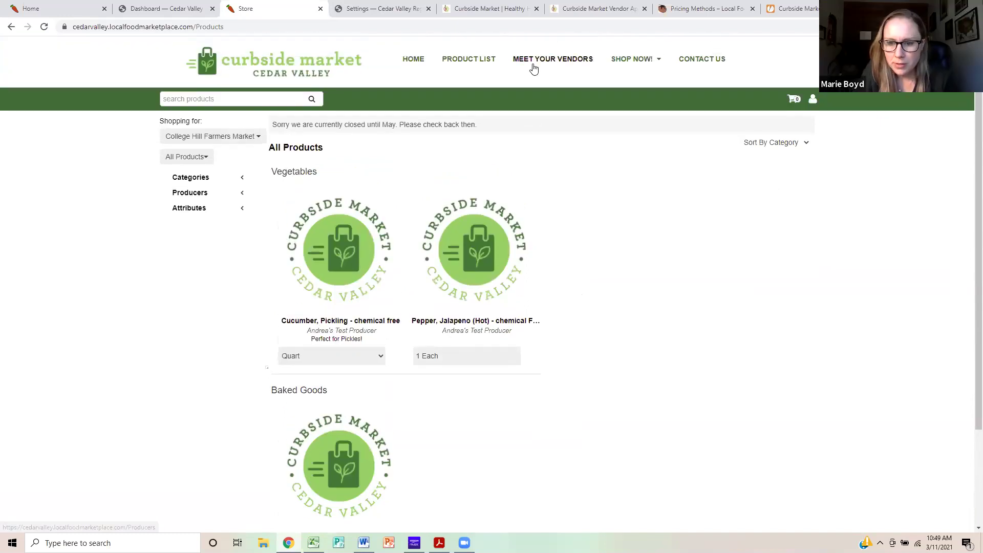
pyautogui.click(536, 62)
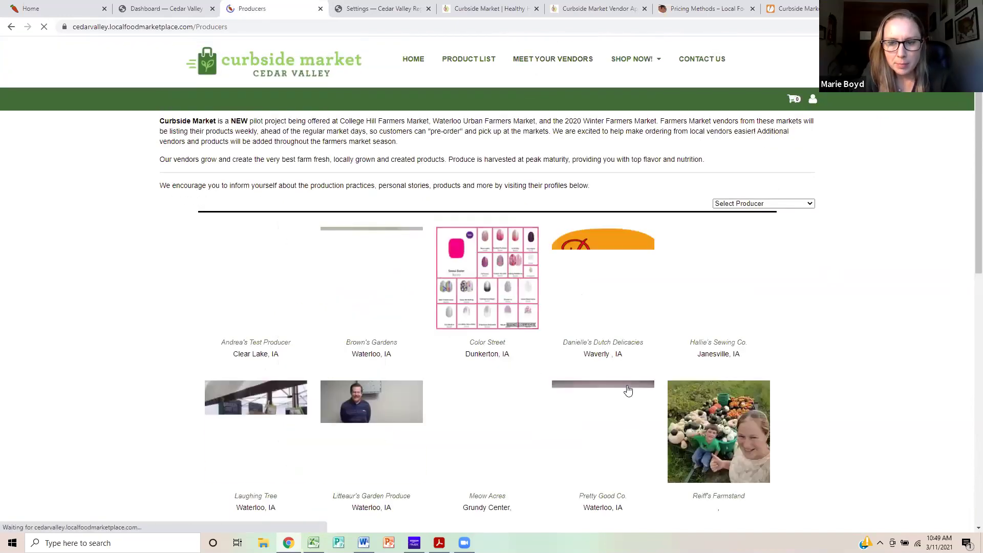
pyautogui.click(370, 10)
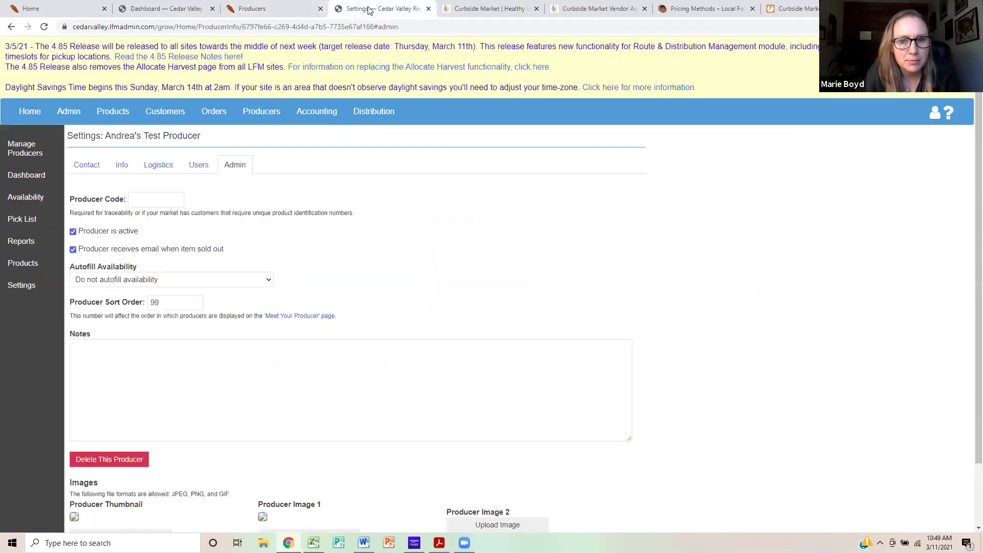
pyautogui.click(283, 10)
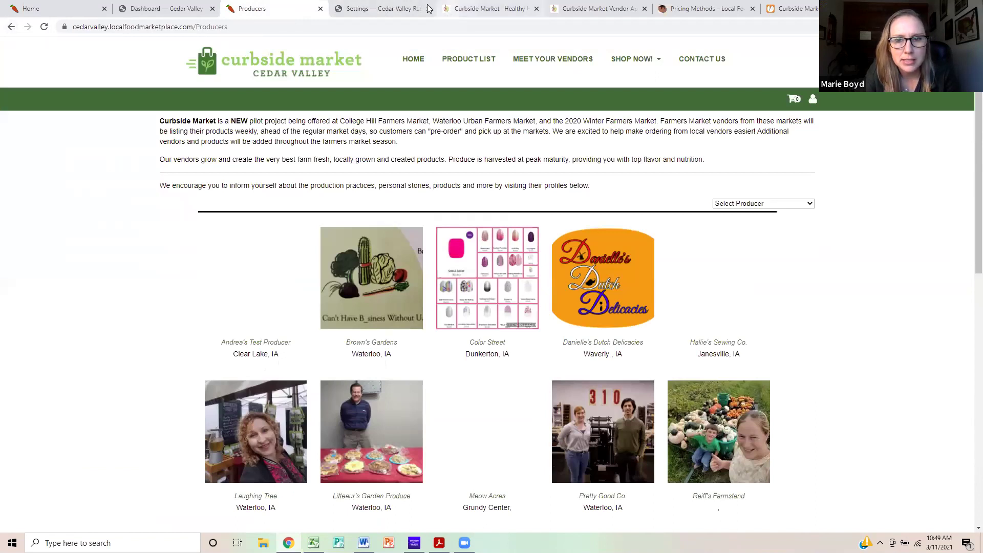
# Step: Return to the back end, open the pickling cucumber in the producer's products, review its deposit field and sub-periods, and save it
pyautogui.click(383, 11)
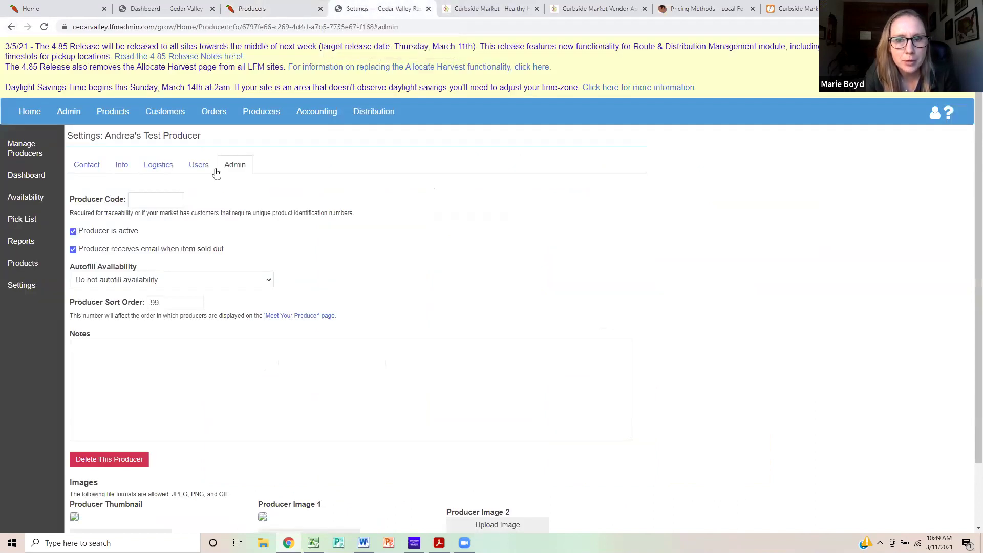
pyautogui.click(24, 261)
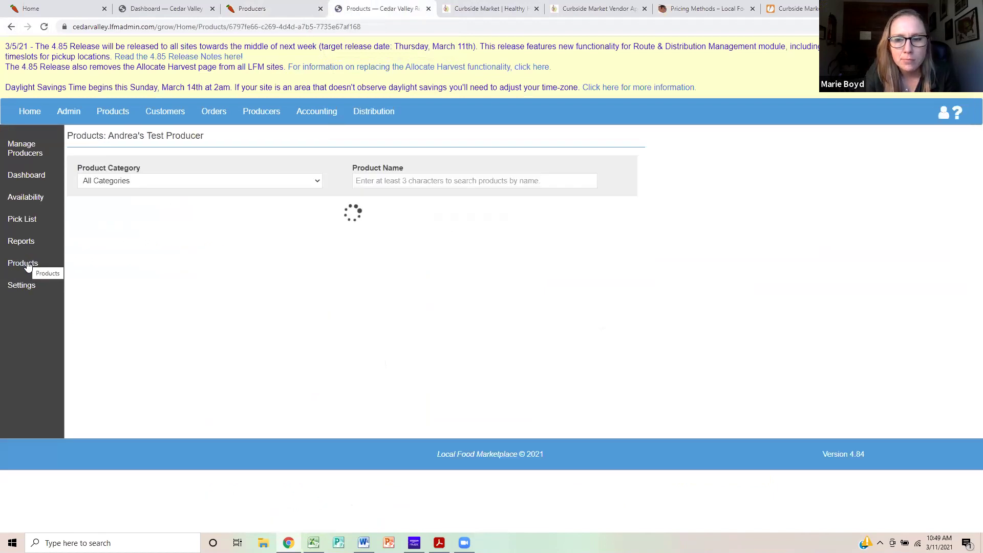
pyautogui.click(129, 255)
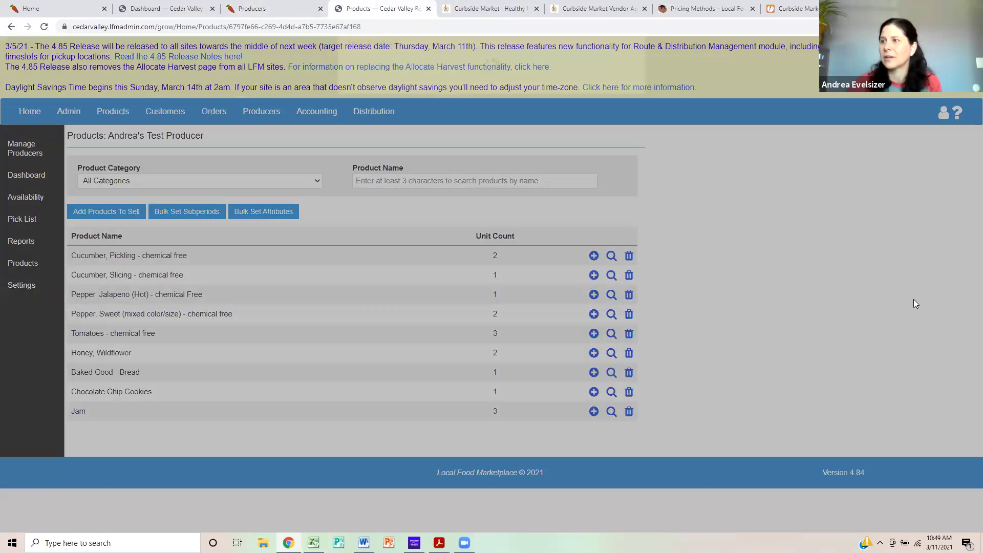
pyautogui.scroll(-3, 756, 291)
pyautogui.click(588, 373)
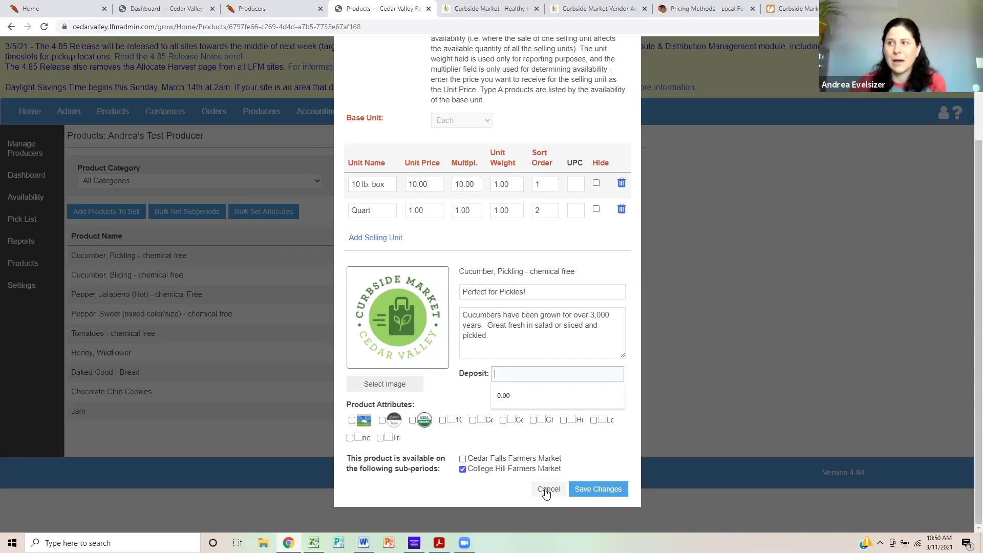
pyautogui.click(604, 488)
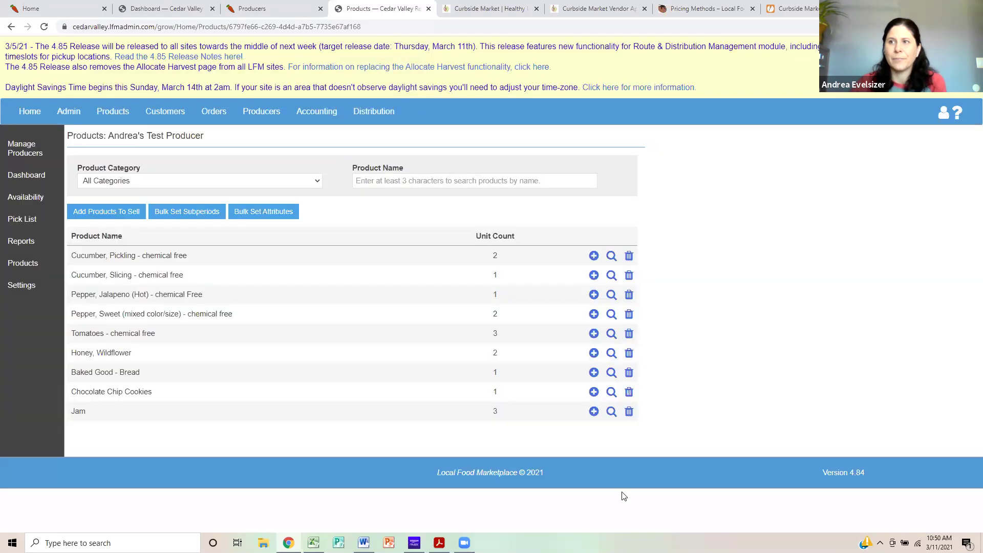
# Step: Reopen the pickling cucumber to check its available sub-periods, and close it without saving
pyautogui.click(166, 260)
pyautogui.scroll(-3, 491, 472)
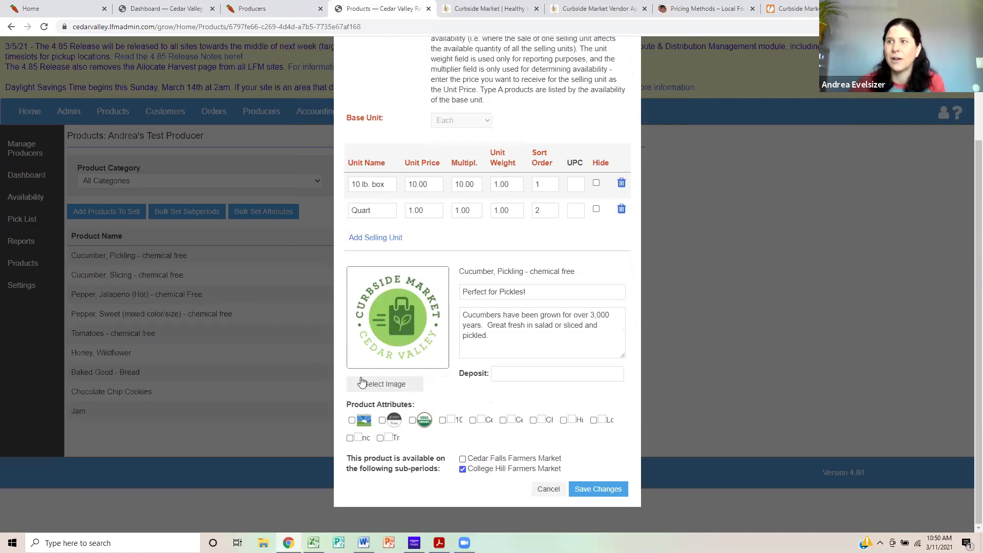
pyautogui.press('Escape')
# Step: Bulk set the Cedar Falls Farmers Market and College Hill Farmers Market sub-periods for all of the producer's products
pyautogui.click(184, 211)
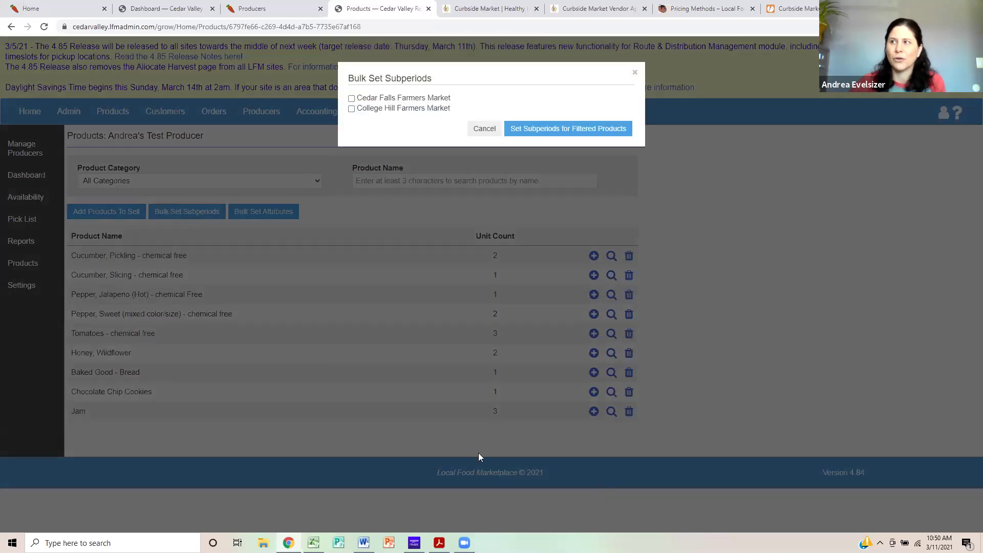
pyautogui.click(351, 108)
pyautogui.click(351, 99)
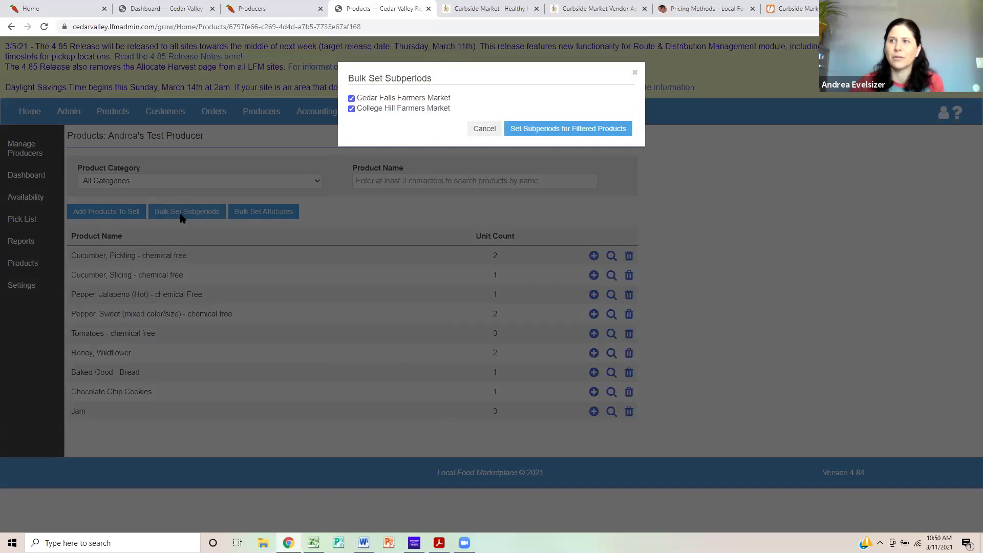
pyautogui.click(545, 131)
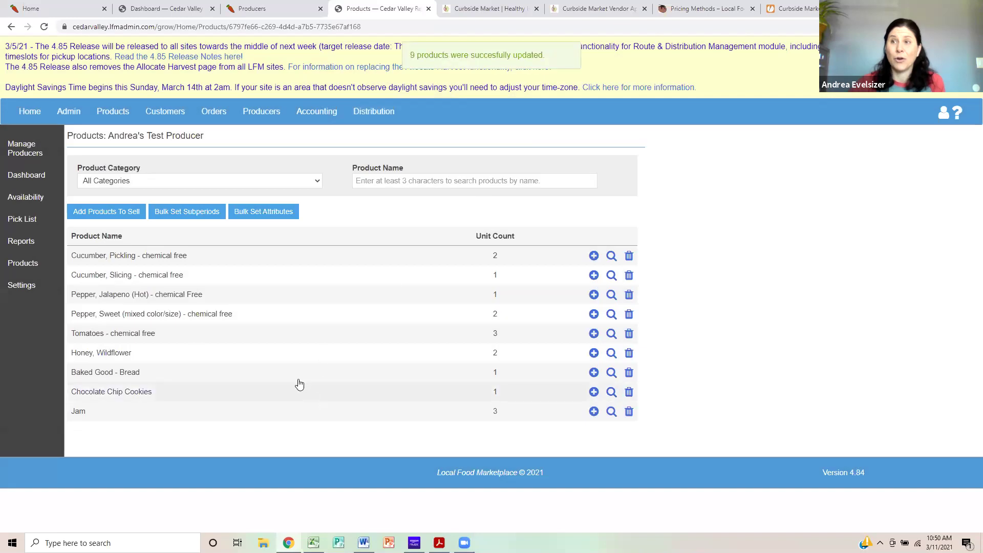
# Step: Remove the Cedar Falls Farmers Market sub-period from the chemical-free tomatoes and save the product
pyautogui.click(119, 336)
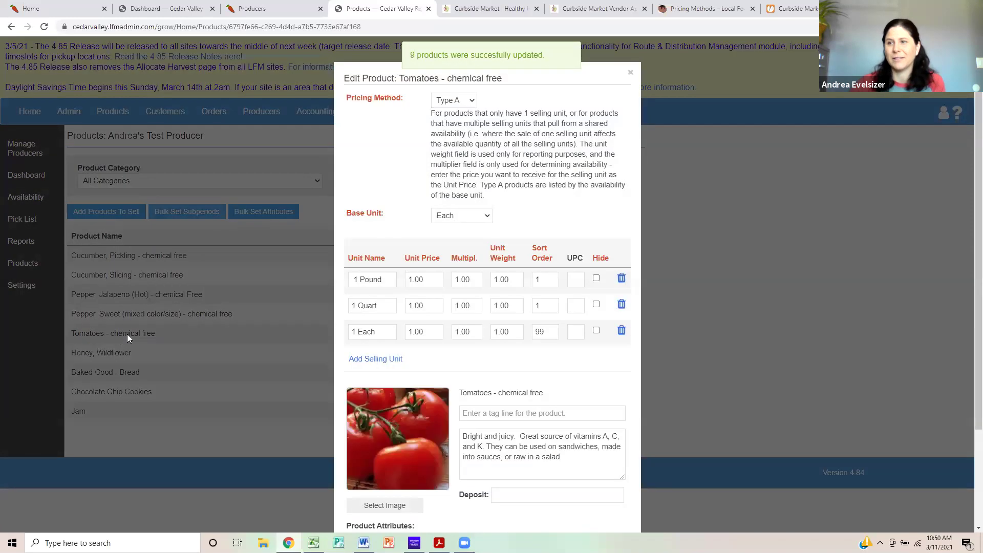
pyautogui.scroll(-3, 504, 461)
pyautogui.click(463, 459)
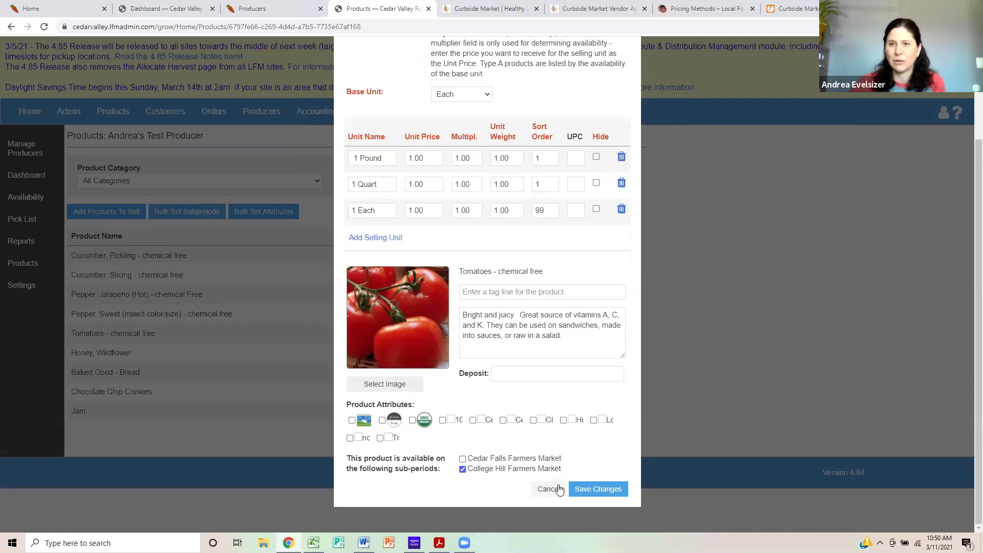
pyautogui.click(602, 489)
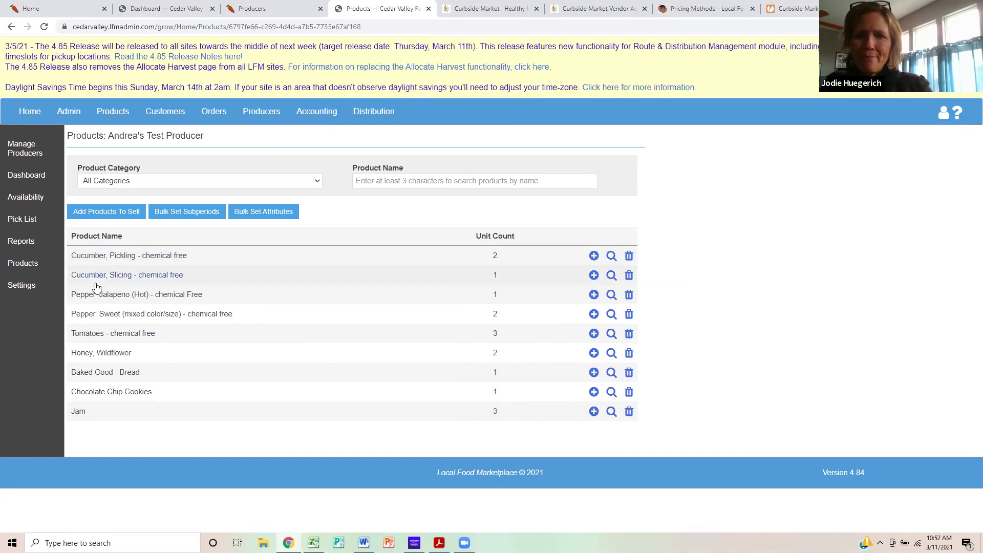
# Step: Examine the pickling cucumber's sub-period selections after the bulk update and cancel out of the product
pyautogui.click(111, 258)
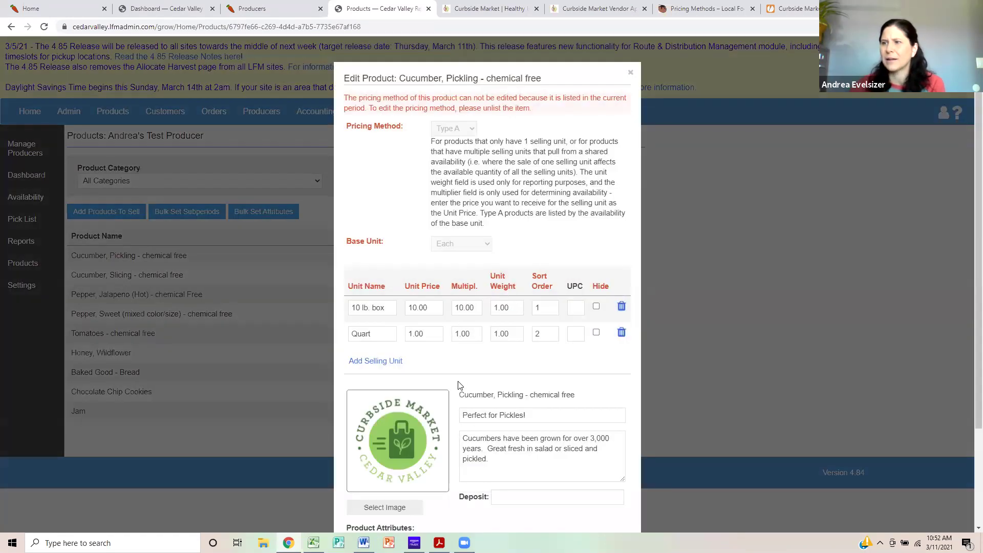
pyautogui.scroll(-3, 462, 375)
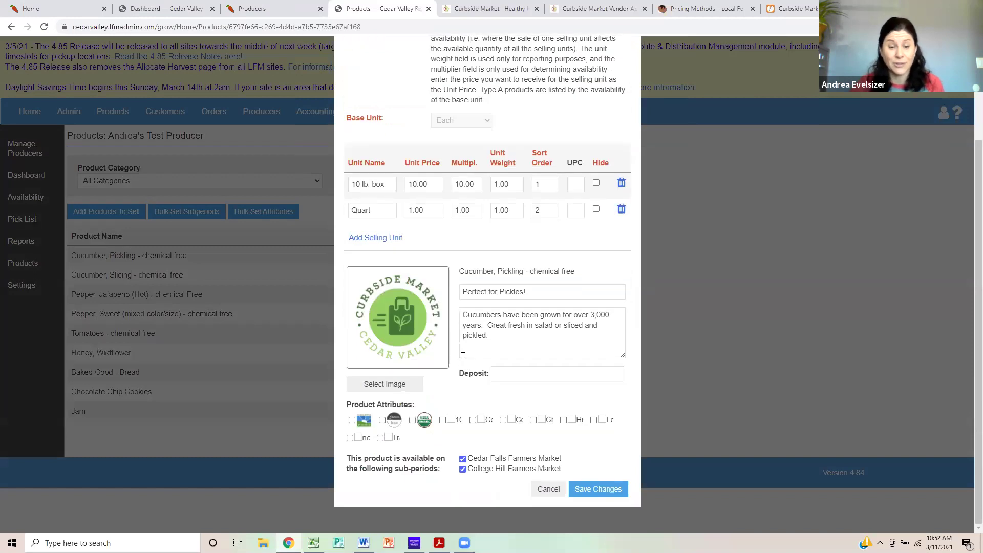
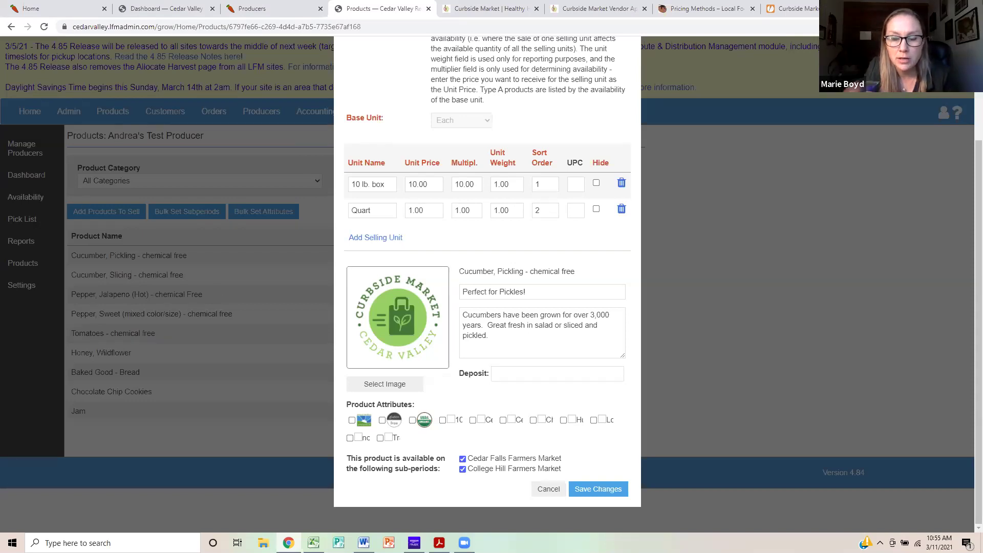
pyautogui.click(549, 491)
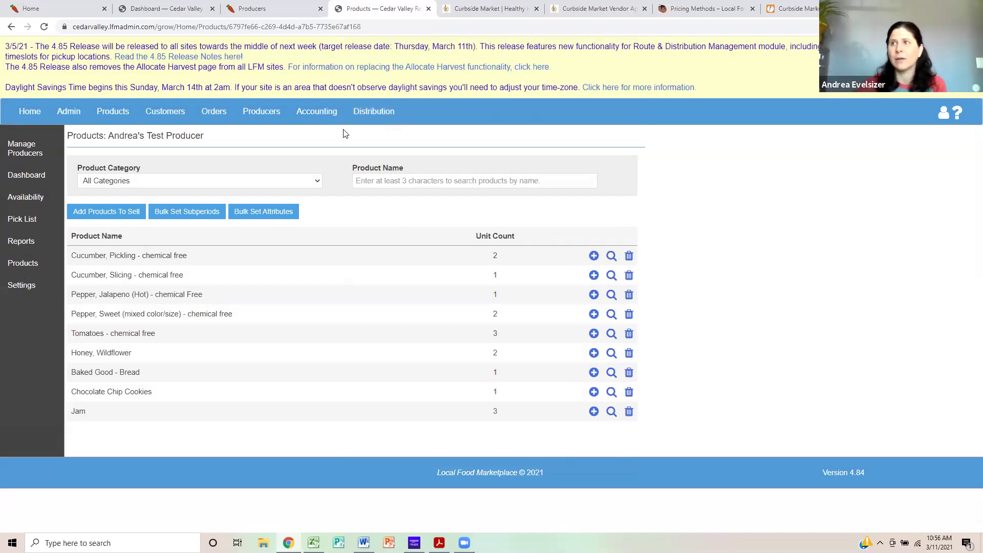
# Step: Switch to the store's vendor page, view the test producer's profile and products for sale, and return to the vendor list
pyautogui.click(256, 9)
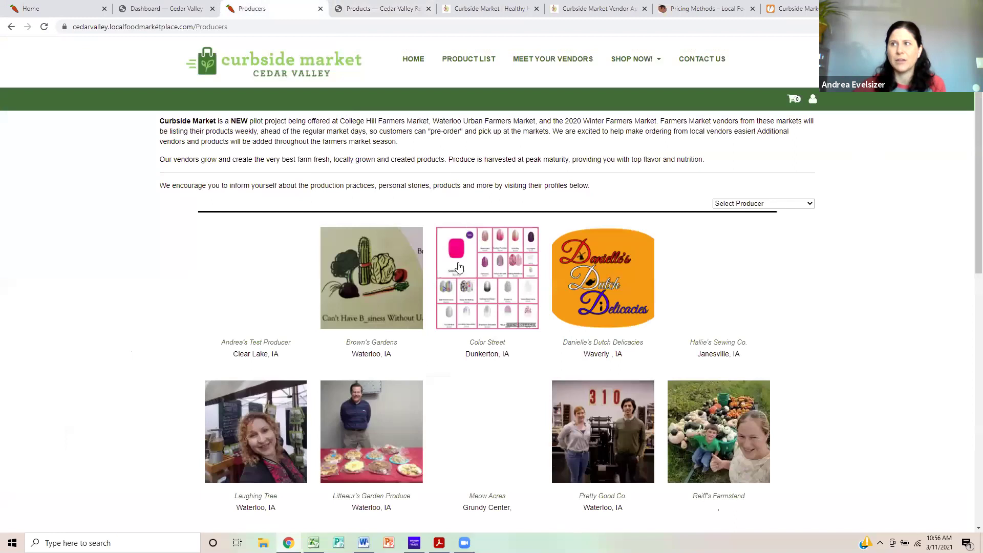
pyautogui.scroll(-4, 460, 307)
pyautogui.scroll(4, 460, 331)
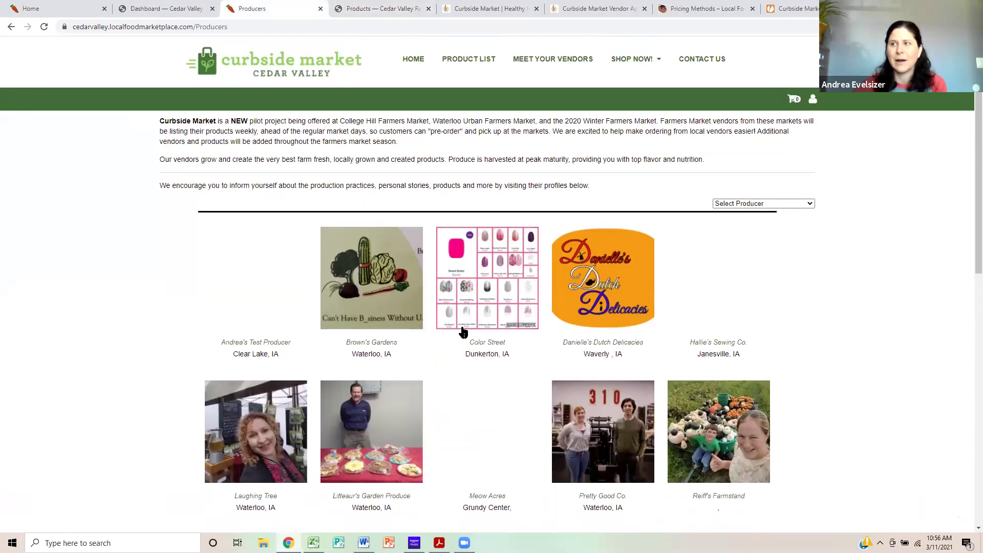
pyautogui.click(253, 347)
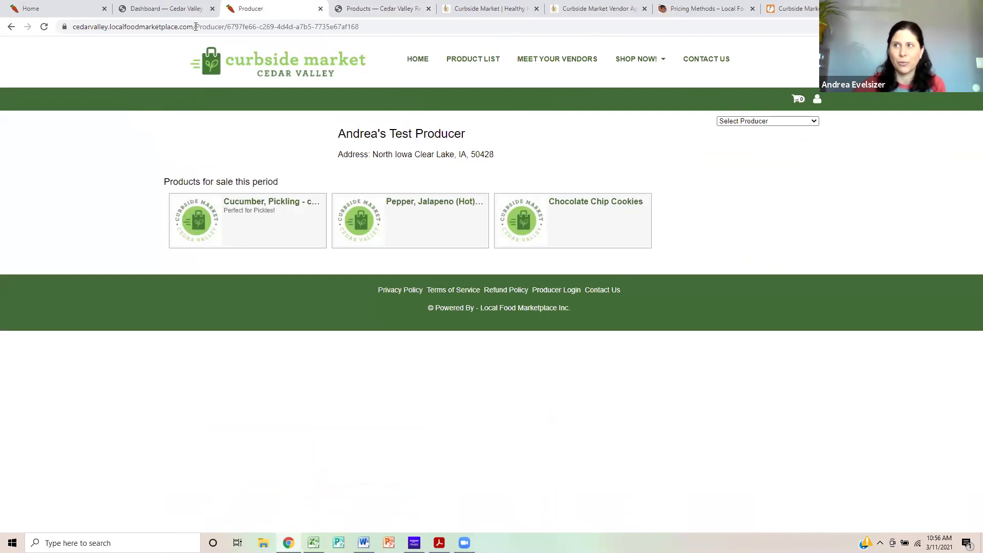
pyautogui.click(11, 28)
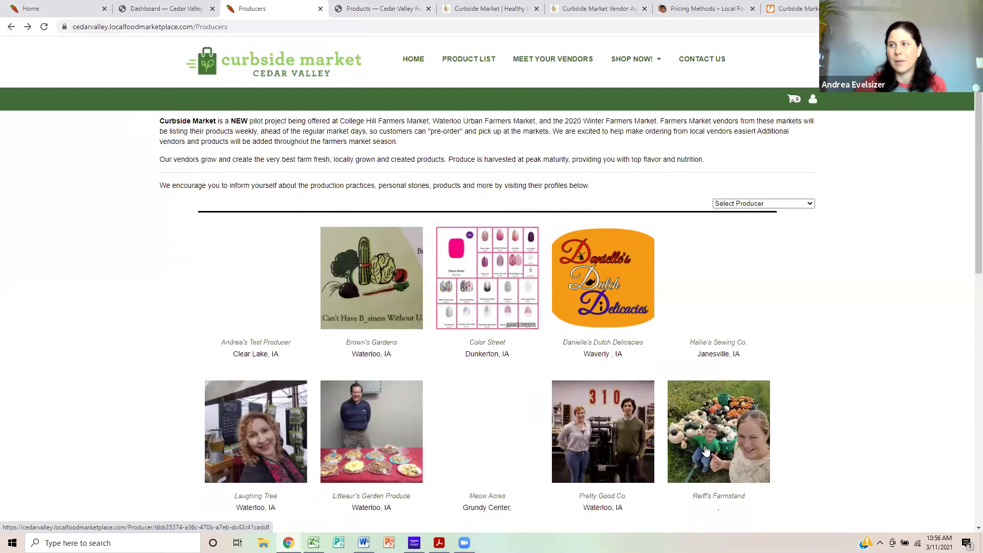
pyautogui.scroll(-1, 702, 450)
pyautogui.scroll(2, 701, 450)
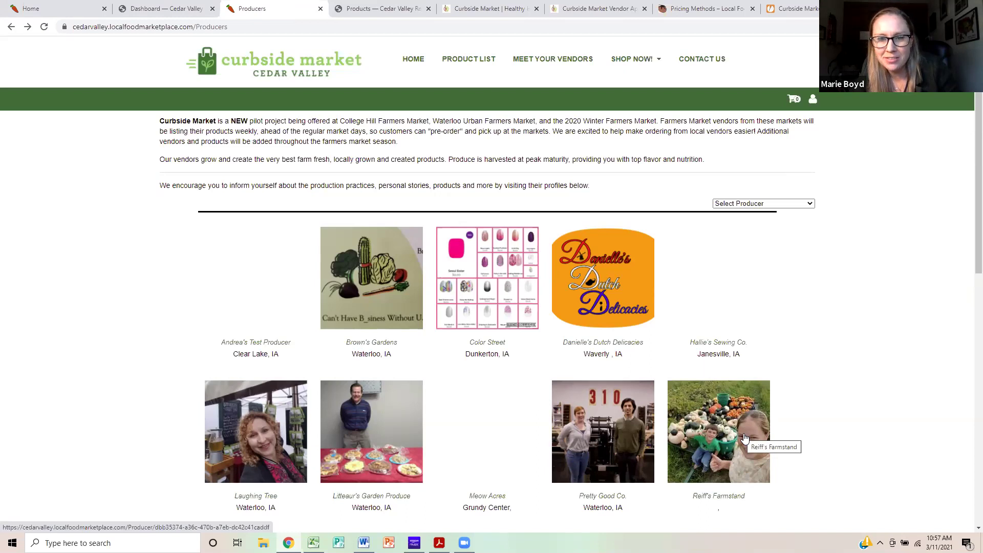
# Step: Unlist all selling units of the chemical-free pickling cucumber from the test producer's 3/5/2021 availability in the back end
pyautogui.click(380, 5)
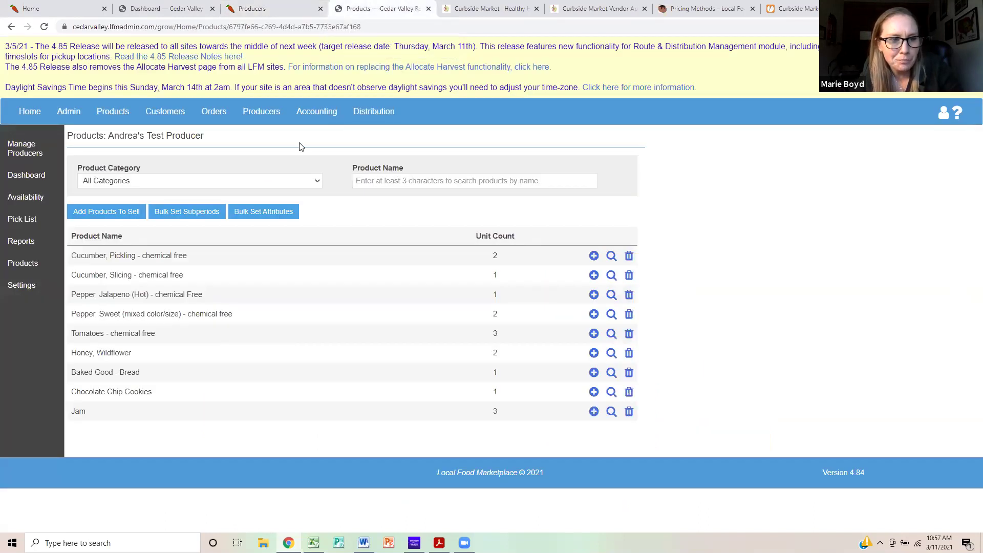
pyautogui.click(37, 195)
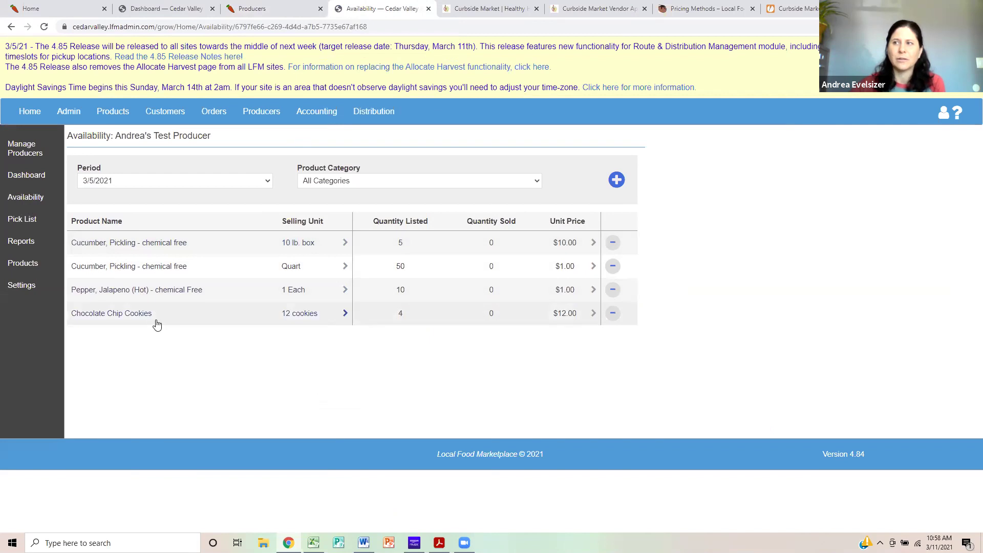
pyautogui.click(612, 244)
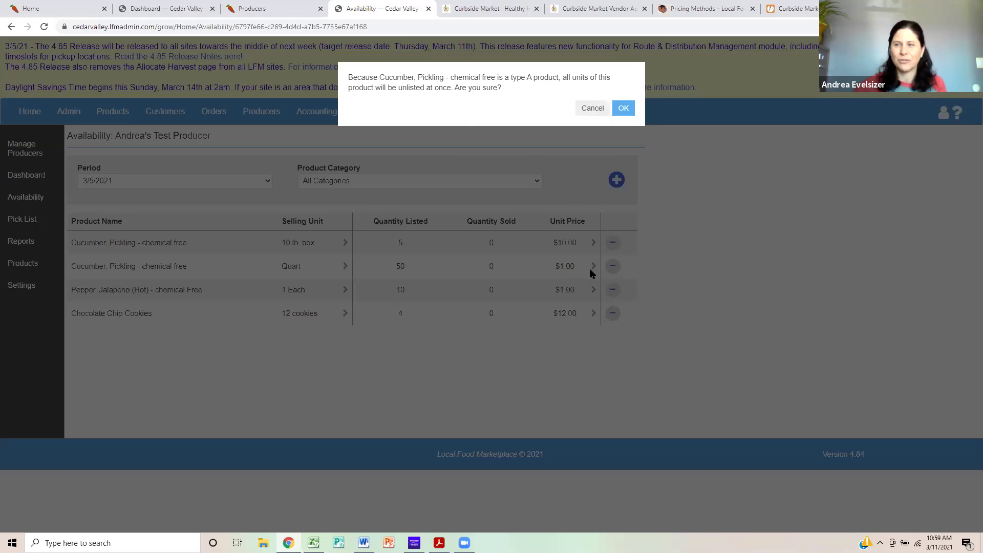
pyautogui.click(620, 110)
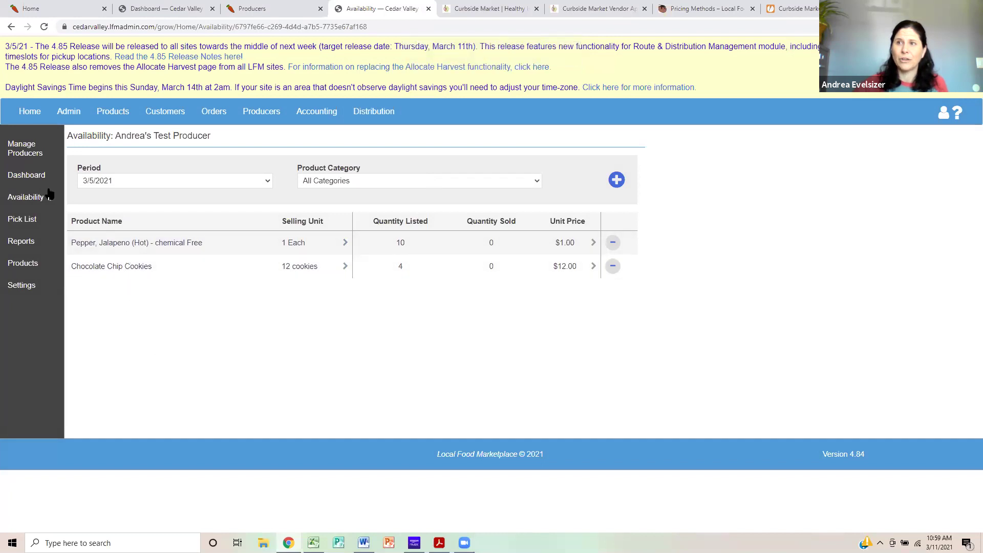
# Step: Review the producer's availability and product list, and view the bulk unit listing form without listing anything
pyautogui.click(30, 203)
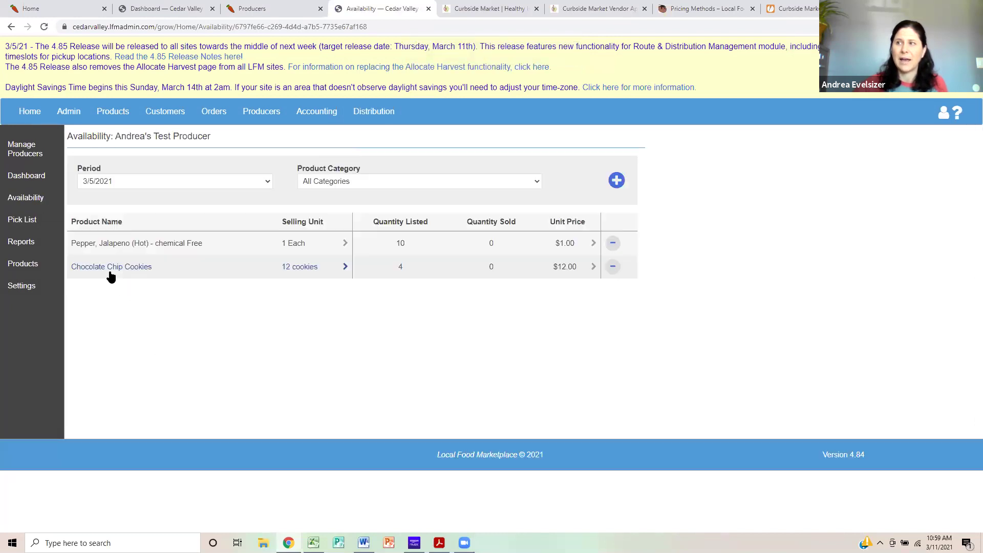
pyautogui.click(30, 265)
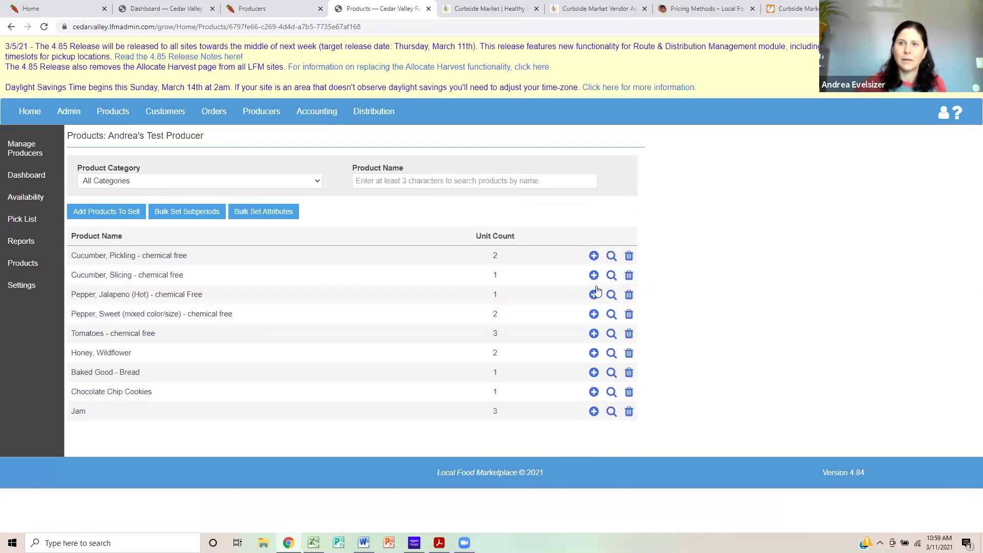
pyautogui.click(31, 200)
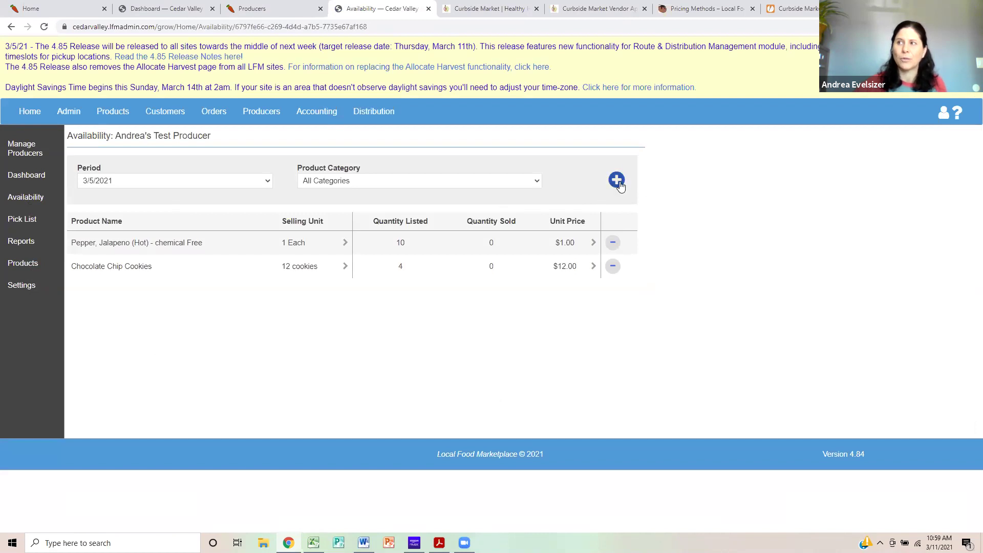
pyautogui.click(616, 180)
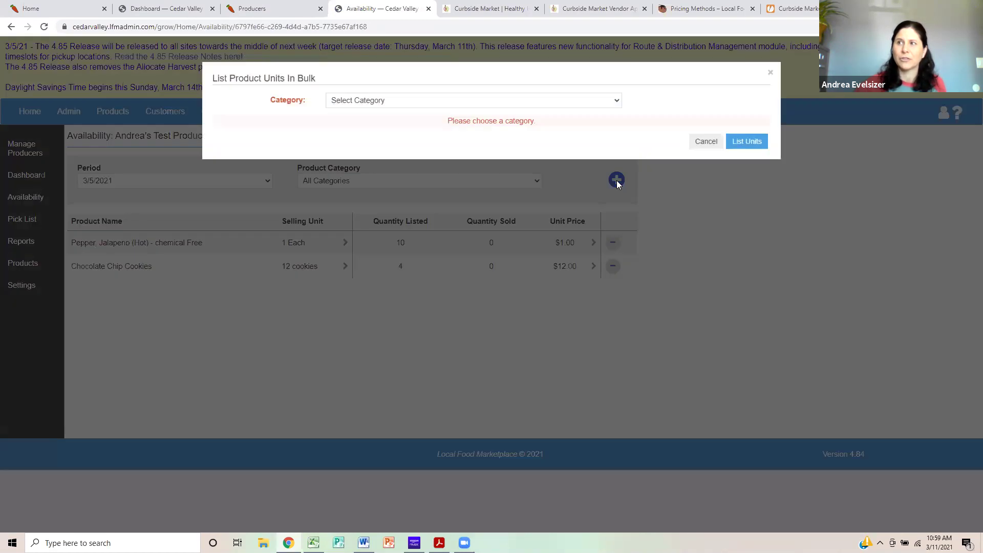
pyautogui.click(771, 75)
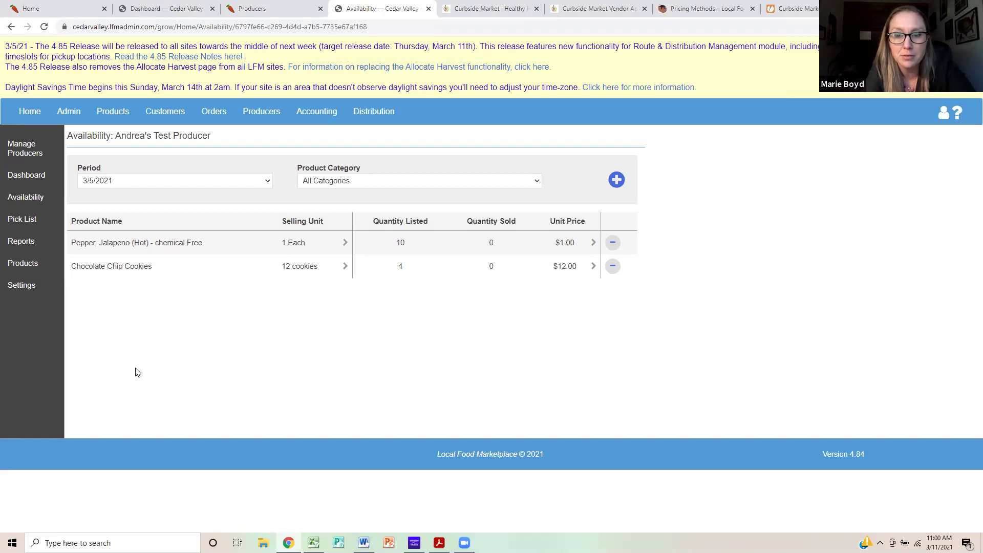
# Step: In the producer's administrative settings, set Autofill Availability to "Autofill availability with last period's remaining quantities"
pyautogui.click(30, 287)
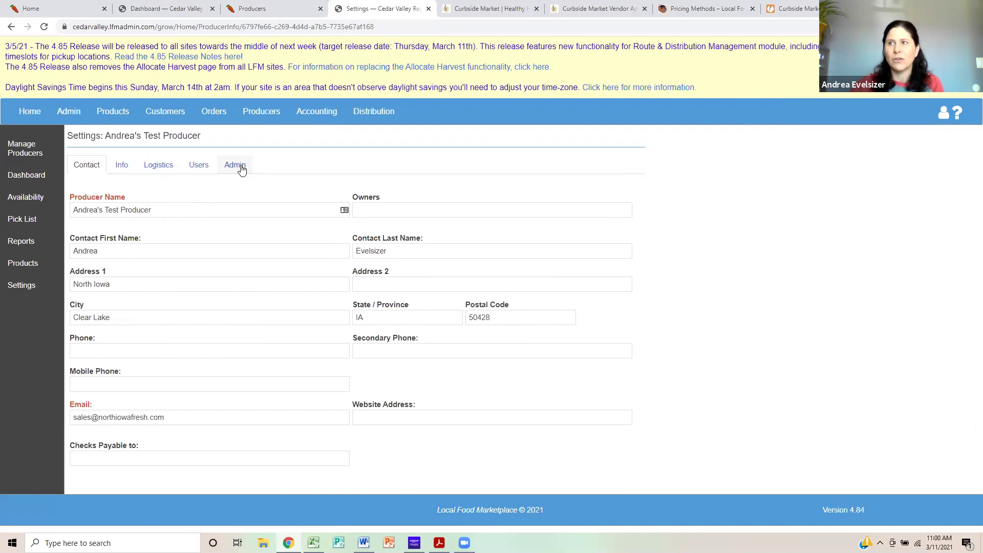
pyautogui.click(206, 172)
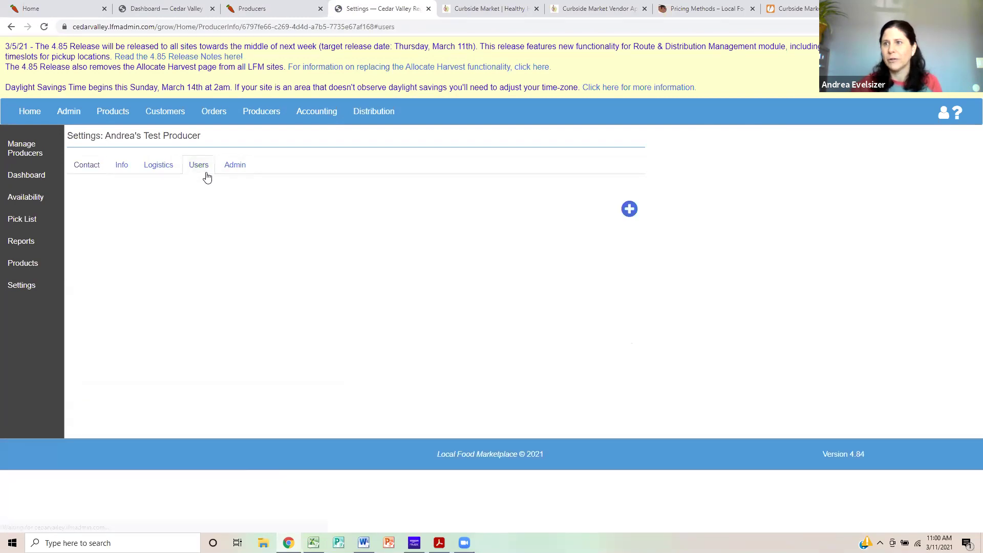
pyautogui.click(234, 170)
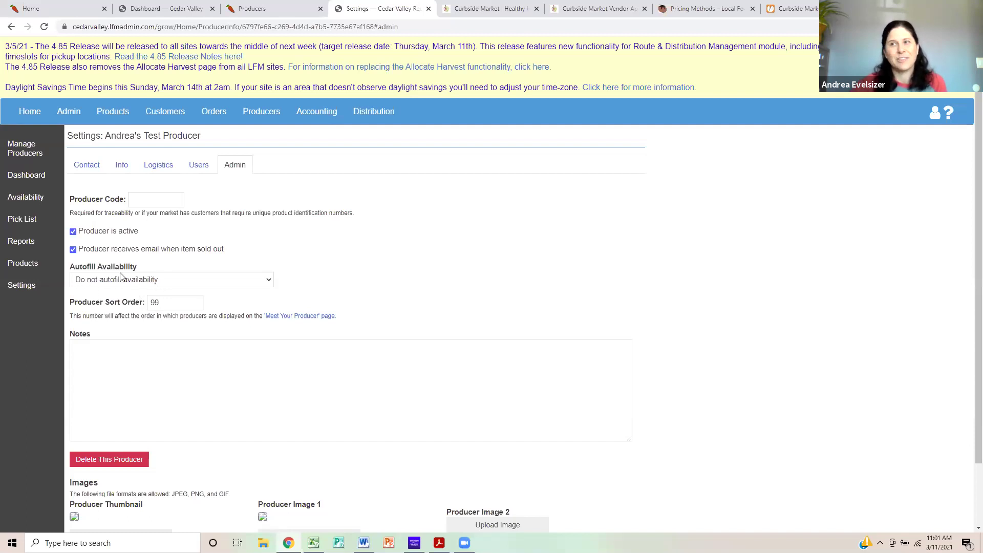
pyautogui.click(173, 284)
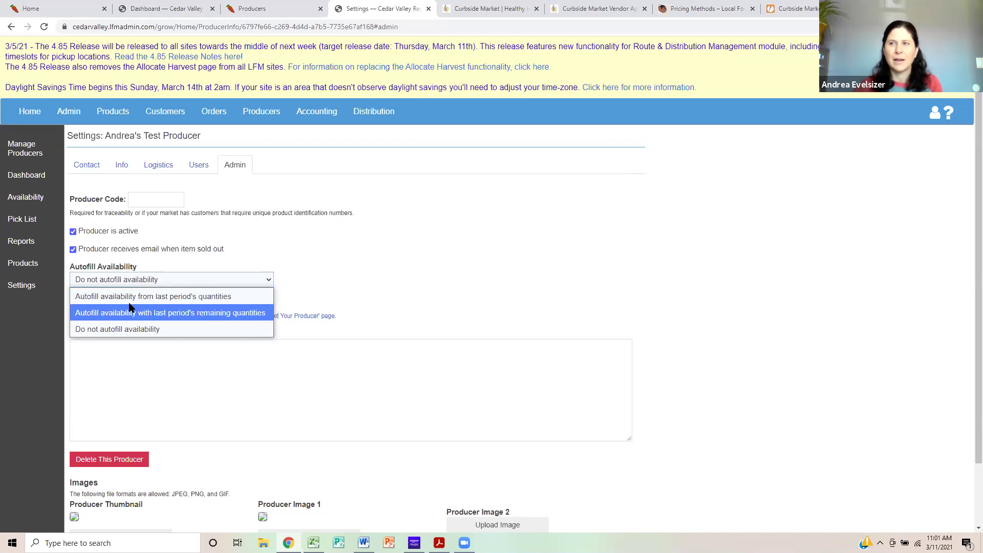
pyautogui.click(262, 312)
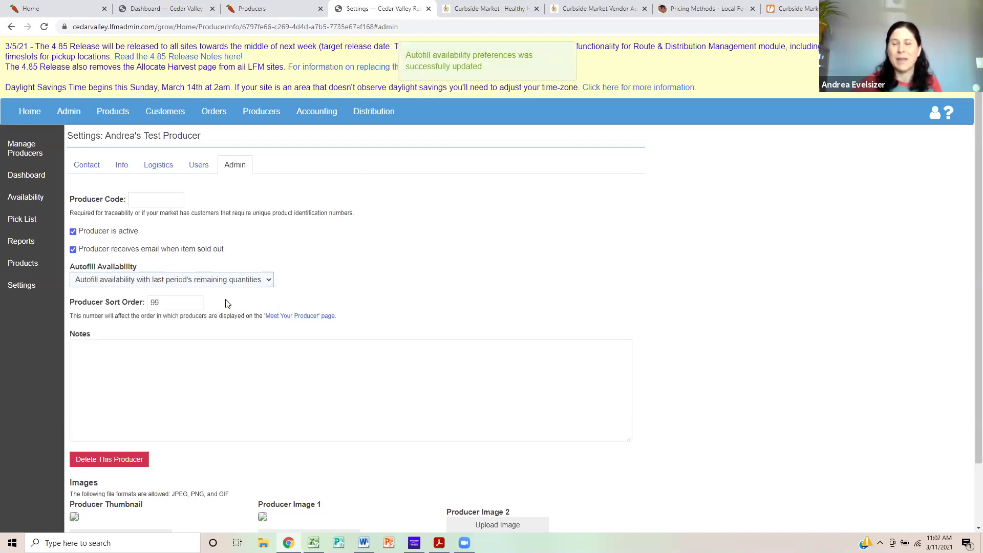
pyautogui.click(233, 280)
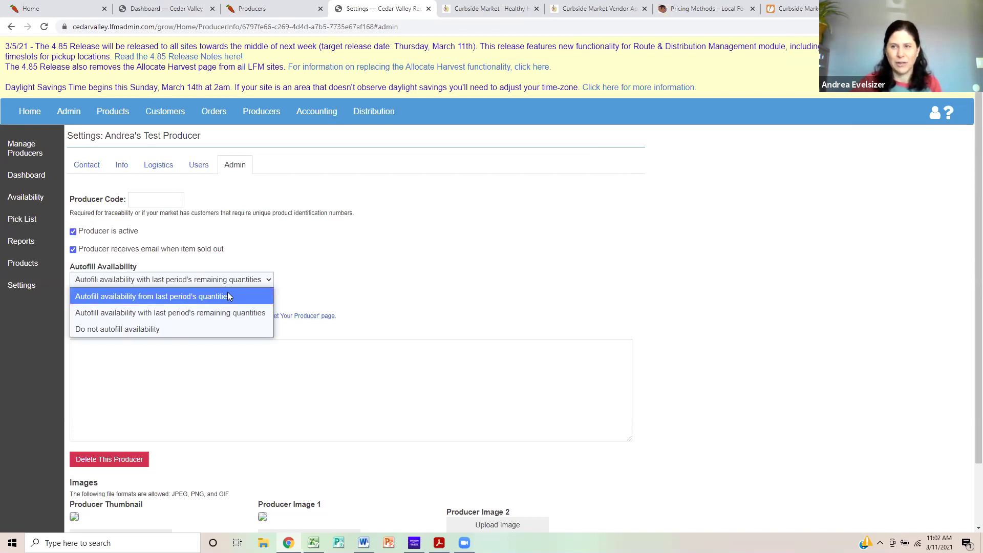
pyautogui.click(487, 249)
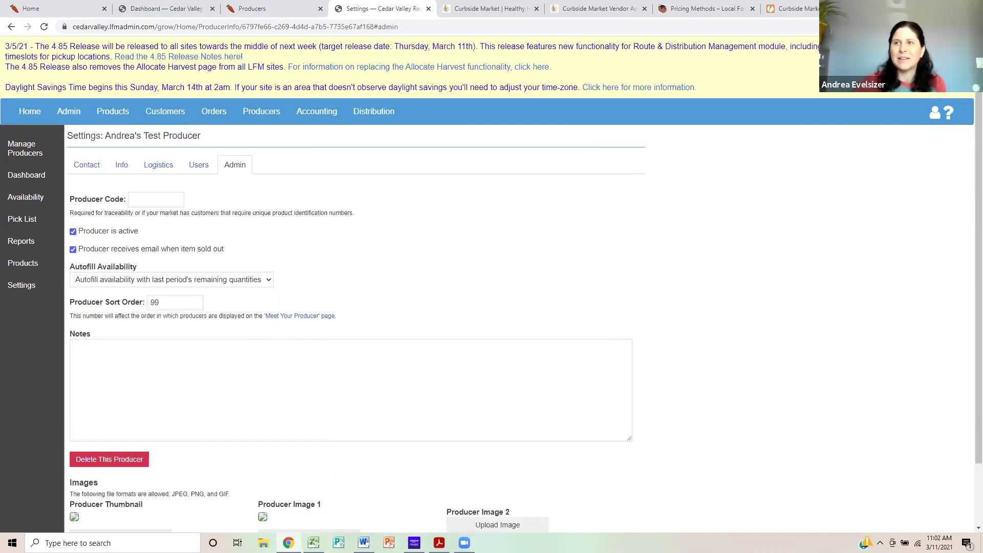
# Step: Examine the producer's pick list and its format options, view the sample pick list PDF in Acrobat Reader, and return to the browser
pyautogui.click(21, 219)
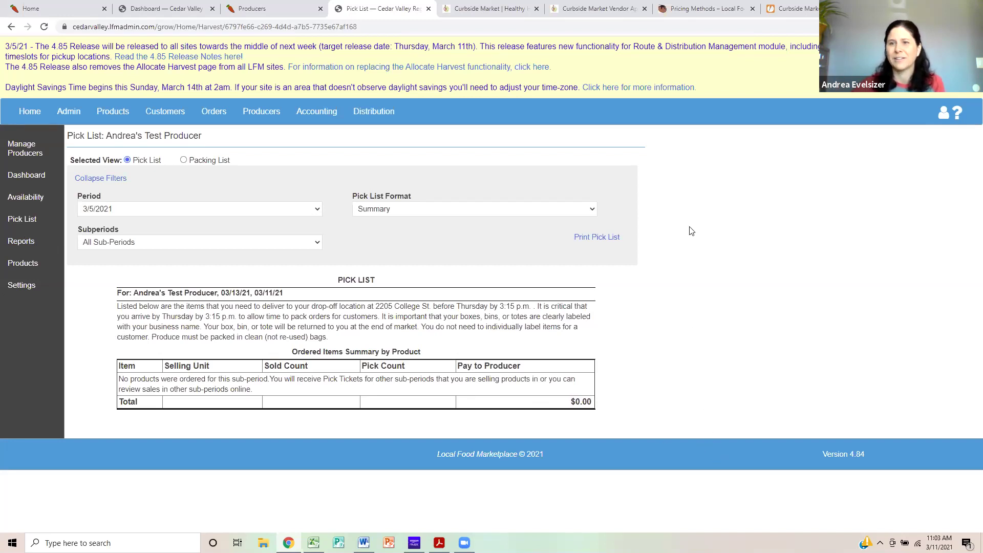
pyautogui.click(470, 211)
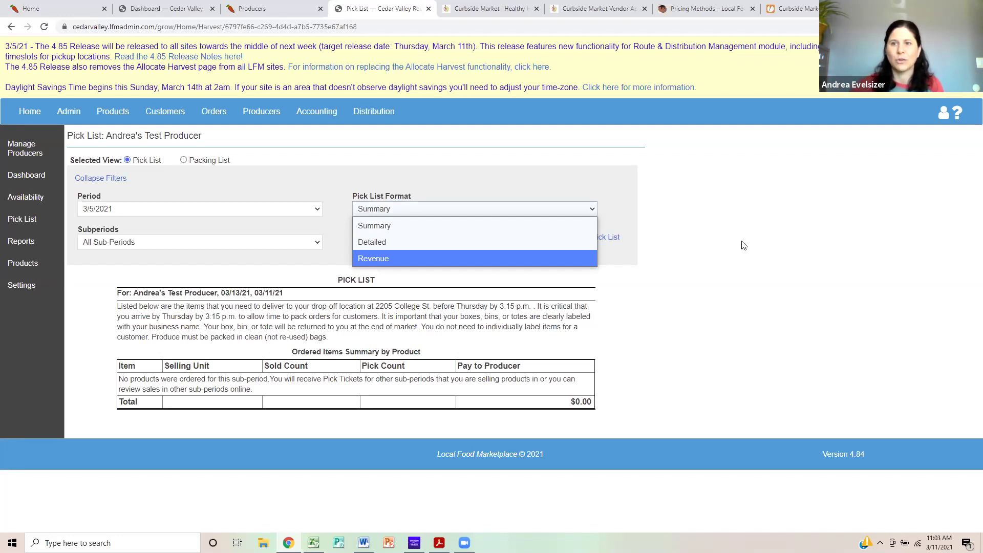
pyautogui.click(707, 343)
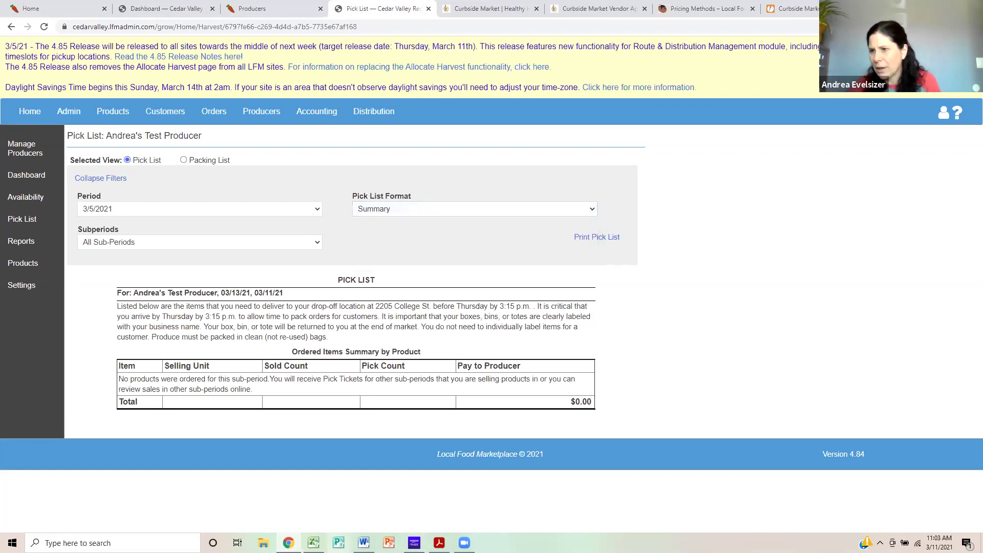
pyautogui.click(439, 543)
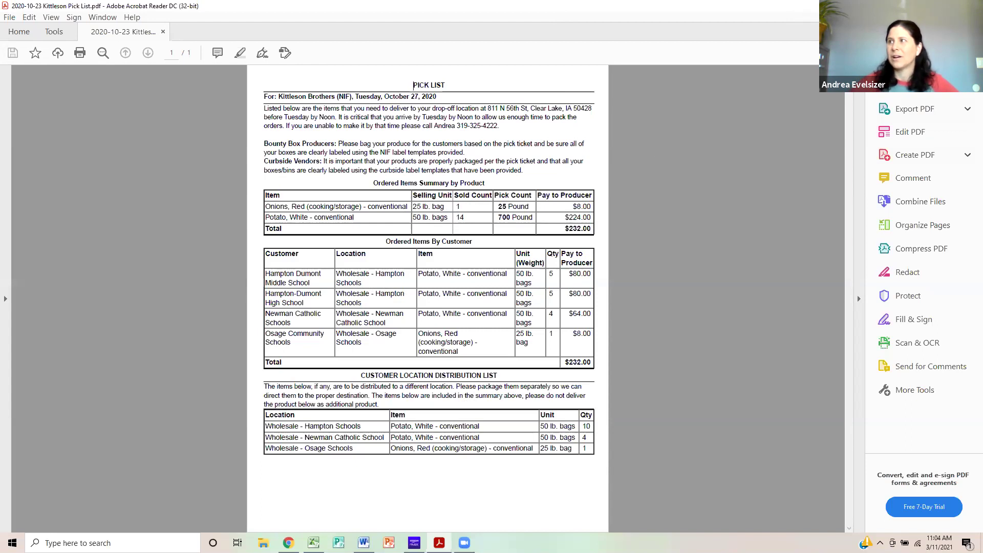
pyautogui.hotkey('alt', 'Tab')
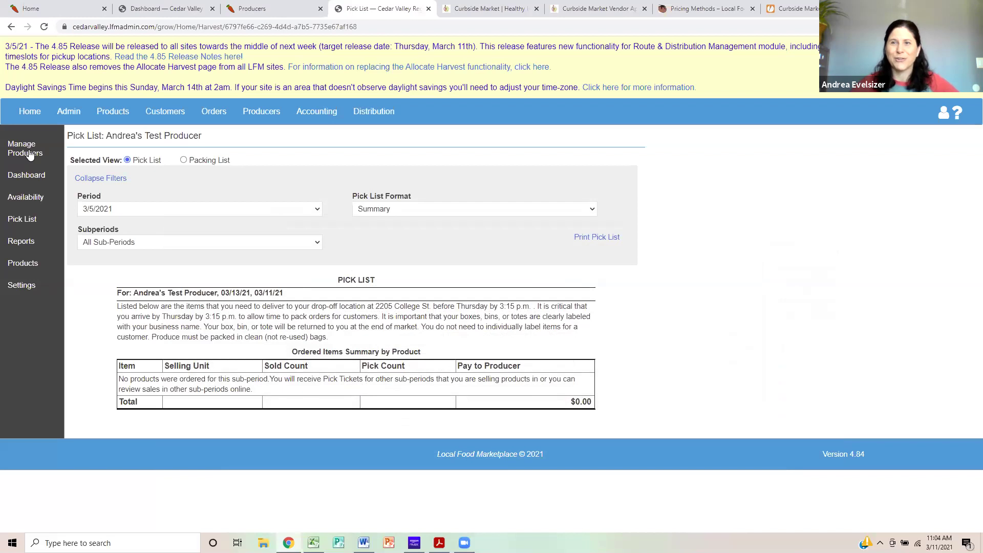
# Step: Look through the selectable periods for the producer's pick list, keeping the 3/5/2021 period
pyautogui.click(22, 221)
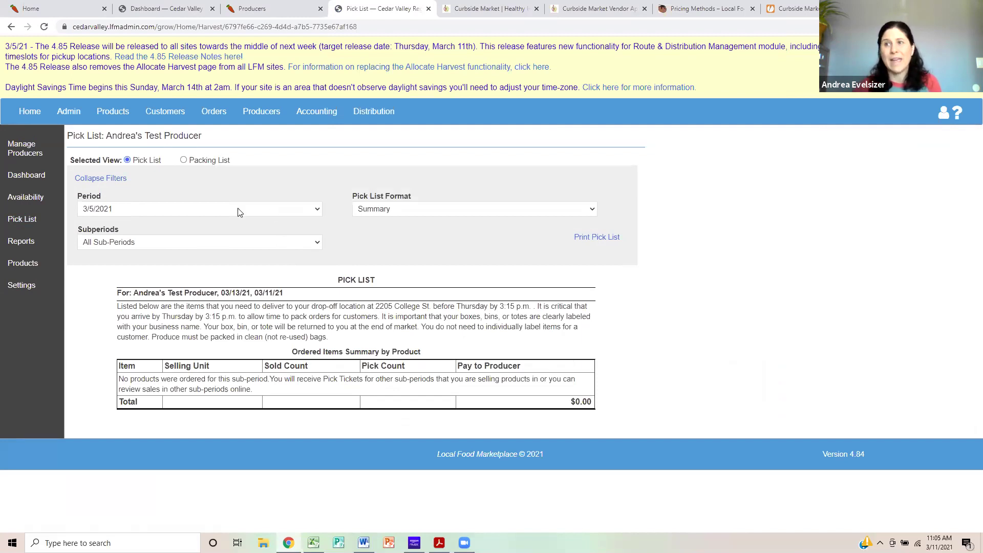
pyautogui.click(256, 213)
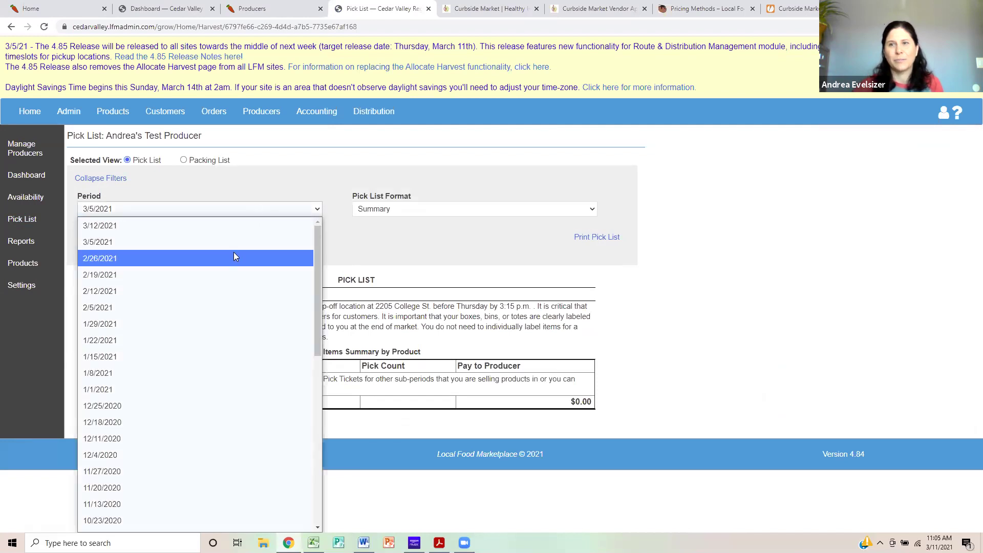
pyautogui.click(252, 204)
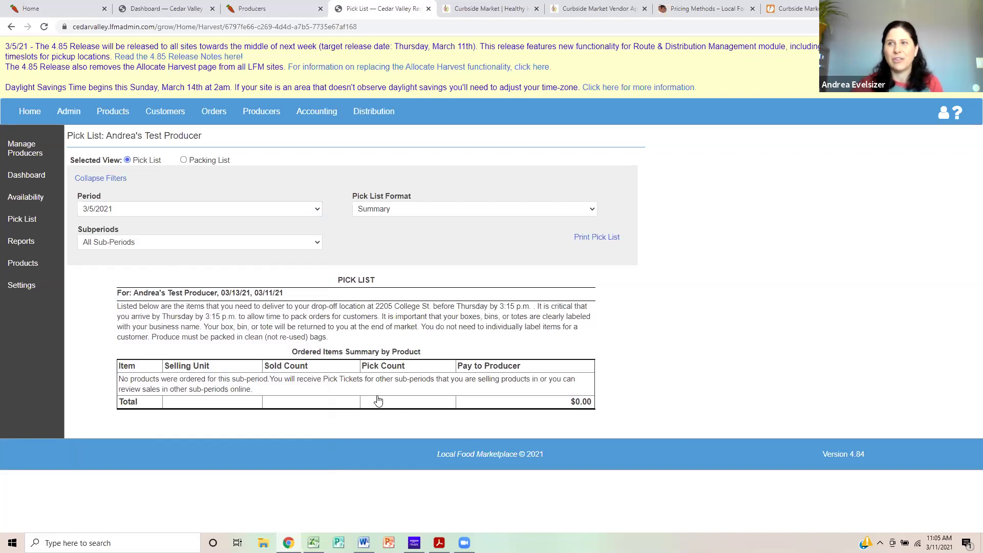
pyautogui.click(287, 211)
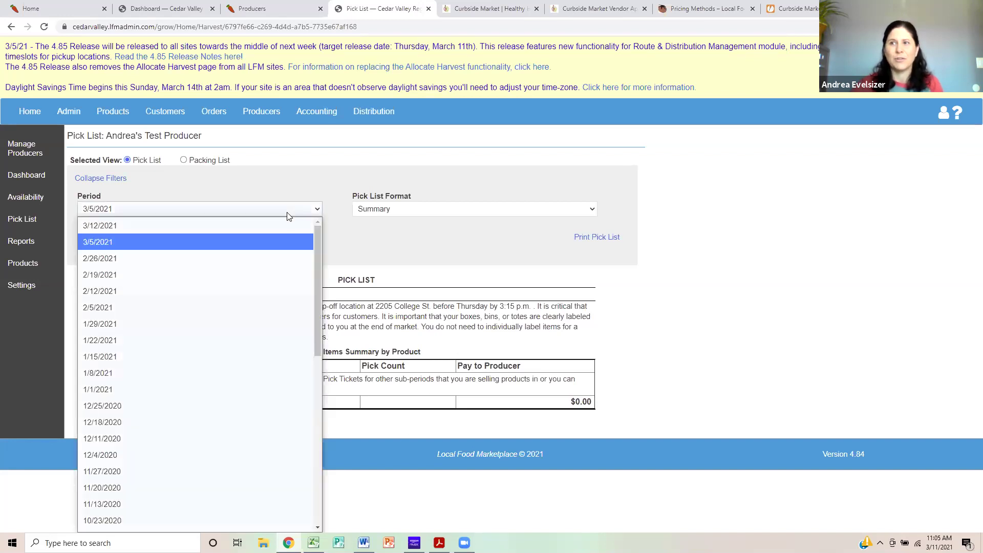
pyautogui.click(397, 244)
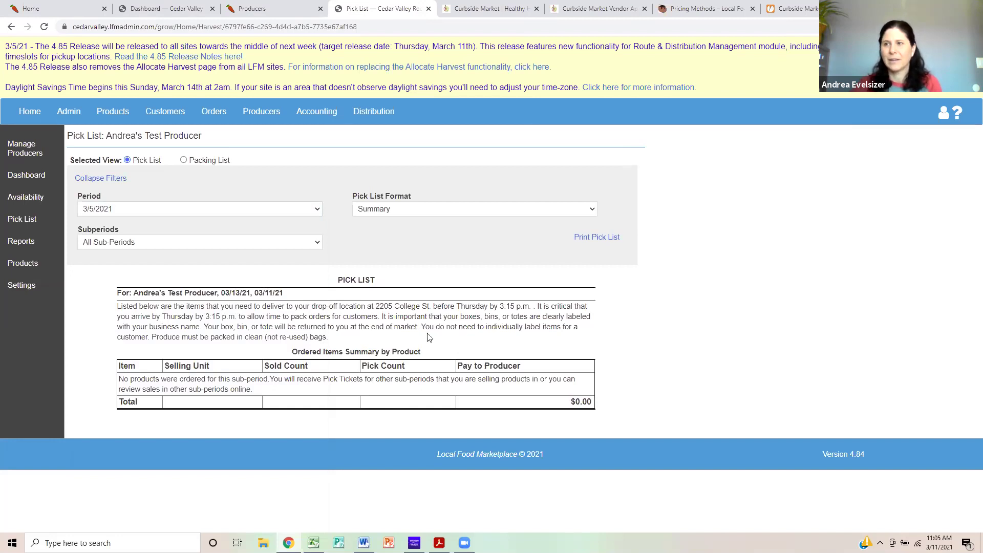
pyautogui.click(161, 208)
pyautogui.click(778, 251)
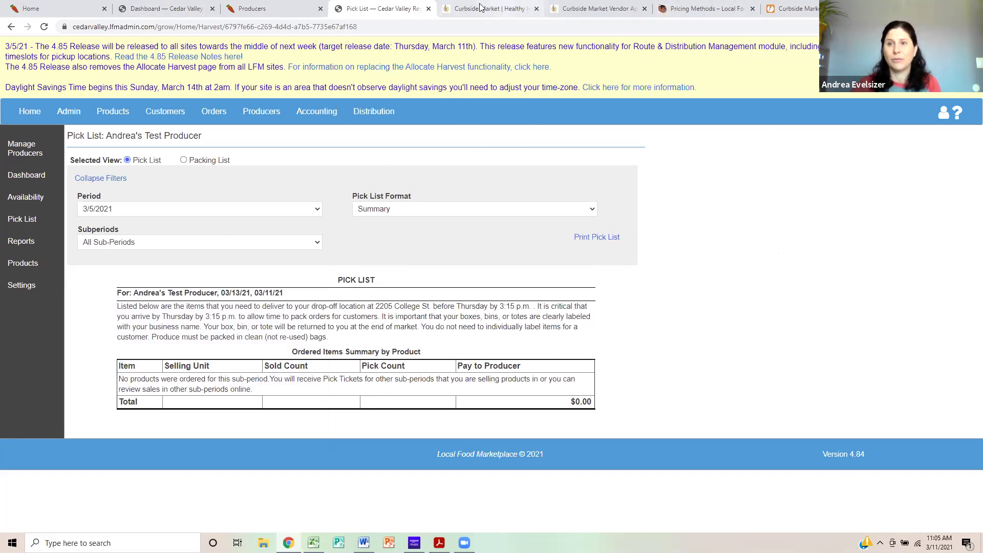
# Step: View the Pricing Methods support article and look over the training dates and vendor resources on the Curbside Market vendor application page
pyautogui.click(709, 9)
pyautogui.scroll(9, 560, 224)
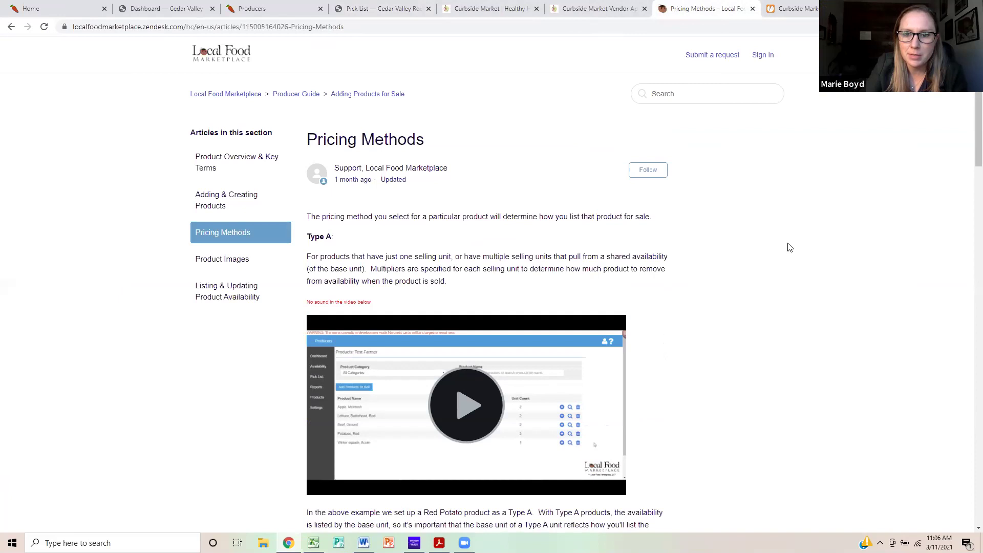
pyautogui.click(619, 8)
pyautogui.scroll(8, 650, 151)
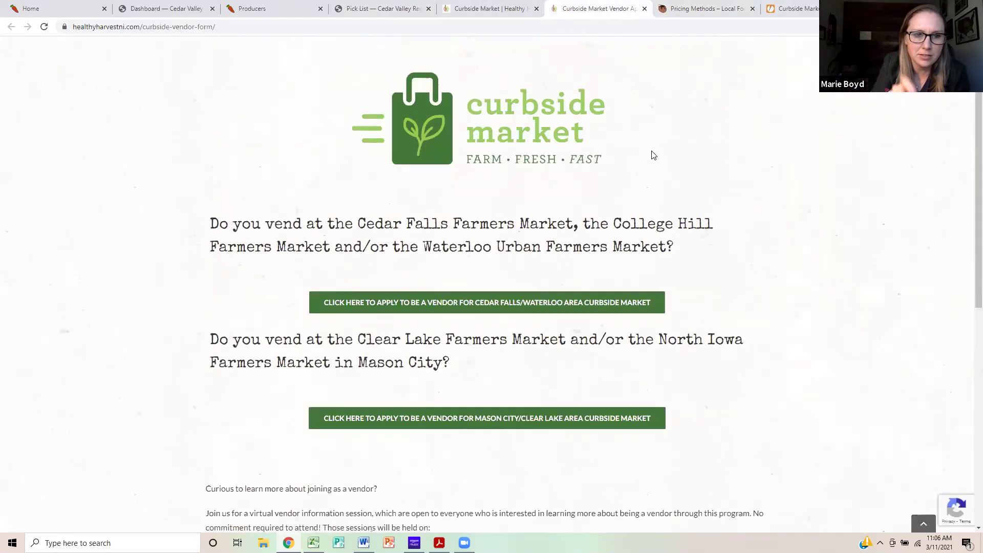
pyautogui.scroll(-2, 652, 149)
pyautogui.scroll(-5, 651, 149)
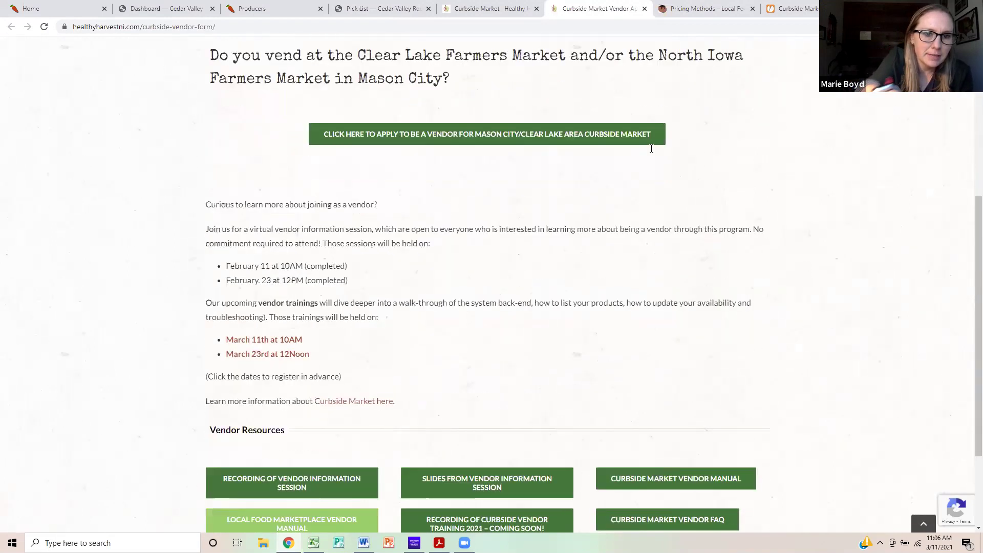